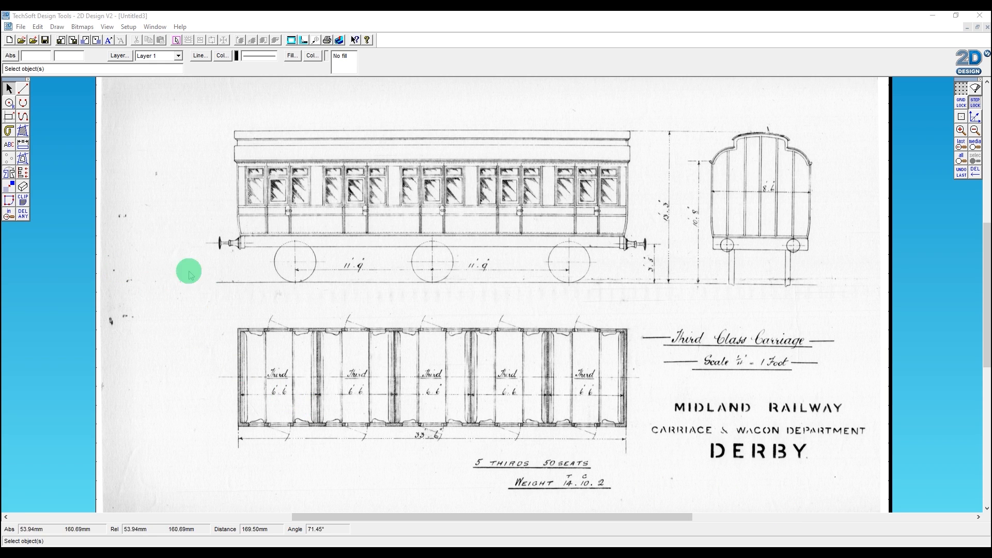
- Set the line colour to red for tracing over the wheels in the carriage's side elevation
click(9, 213)
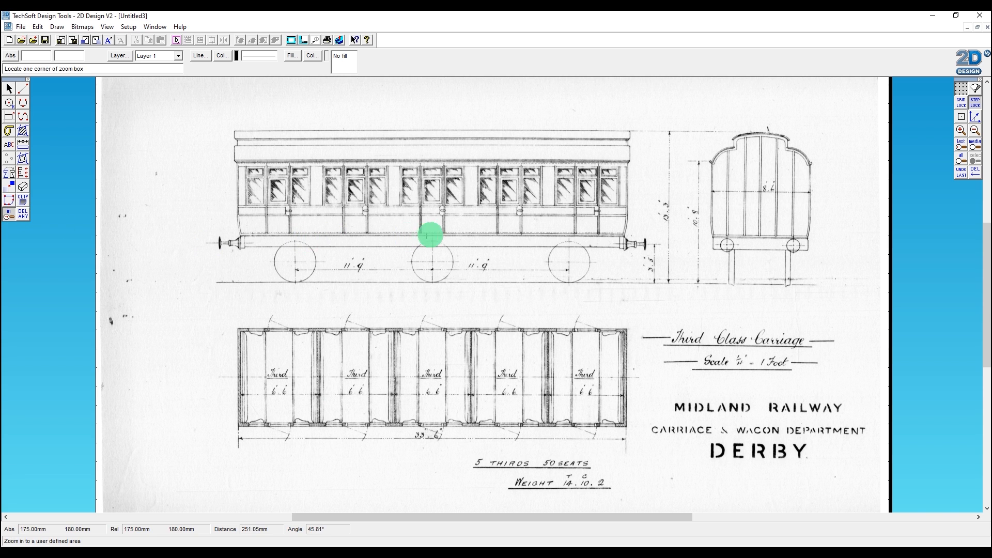
click(422, 230)
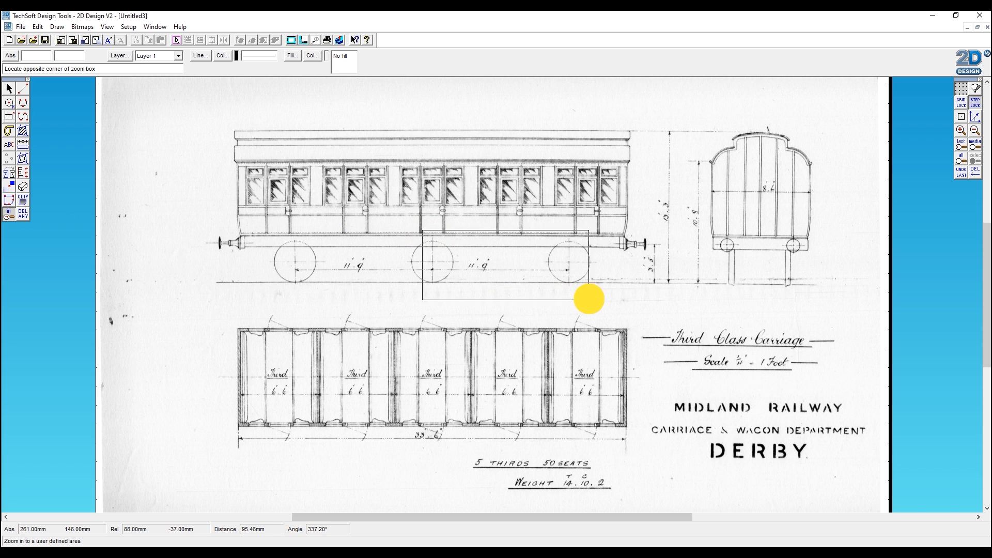
click(590, 298)
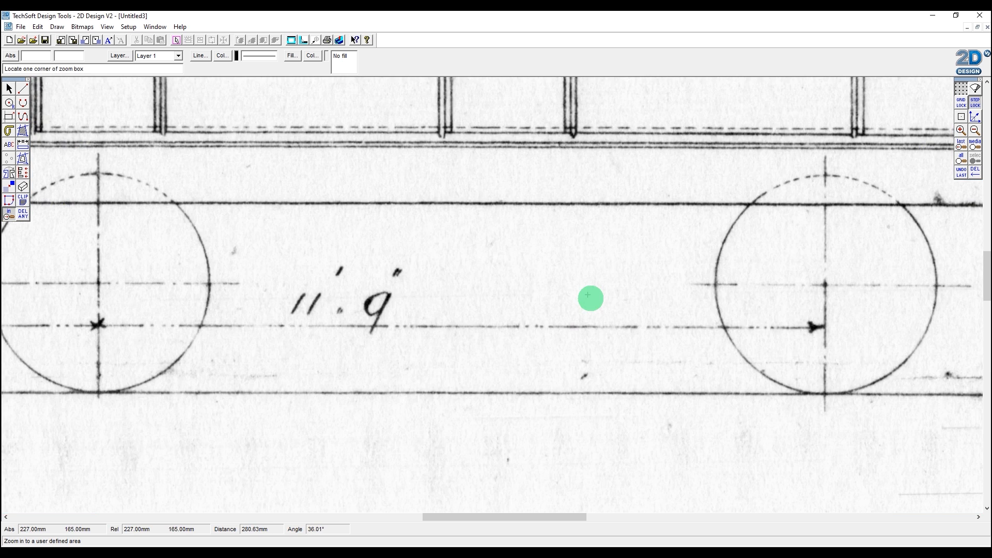
click(222, 56)
click(462, 311)
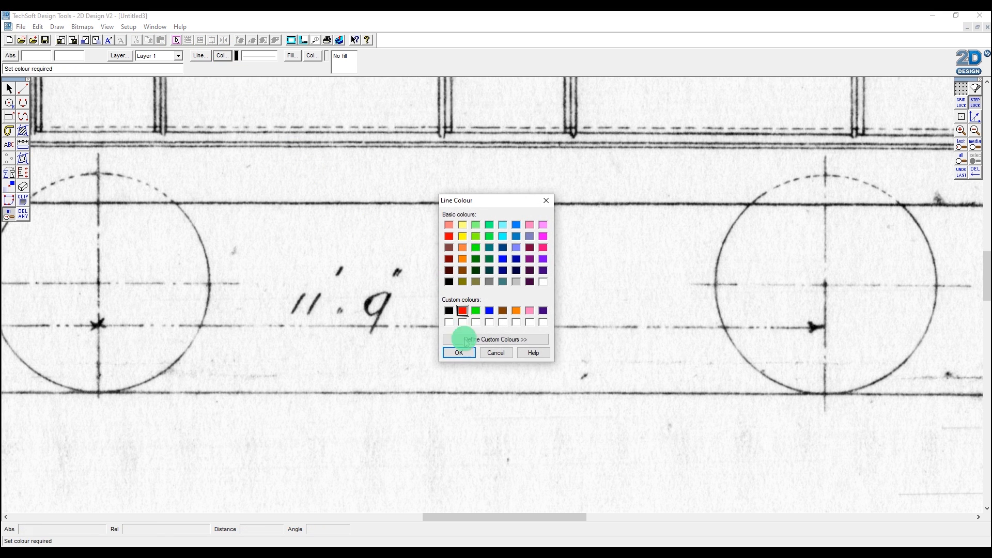
click(460, 351)
- With step lock off and radial lock on, draw a horizontal line from the middle wheel's centre to the neighbouring 11' 9" wheel centre
click(23, 89)
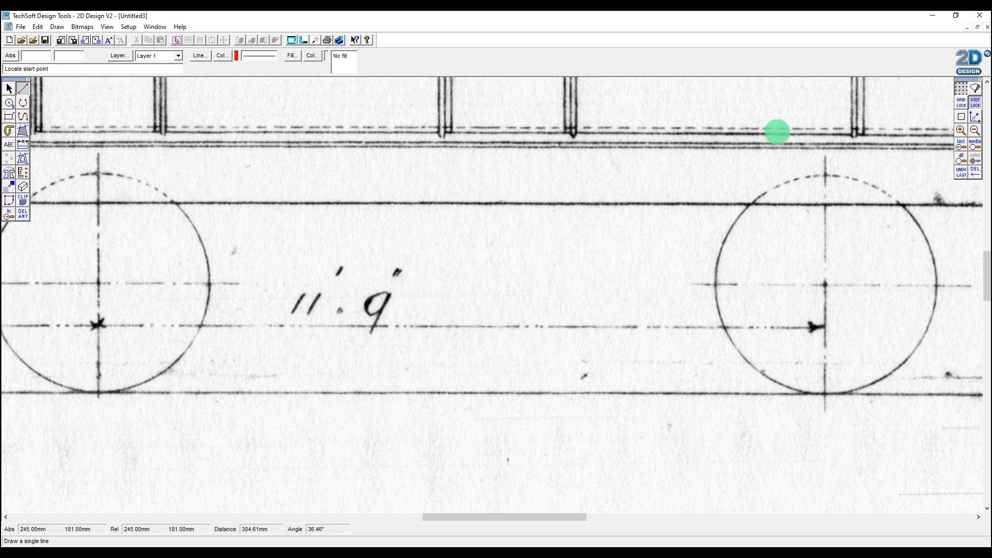
click(975, 102)
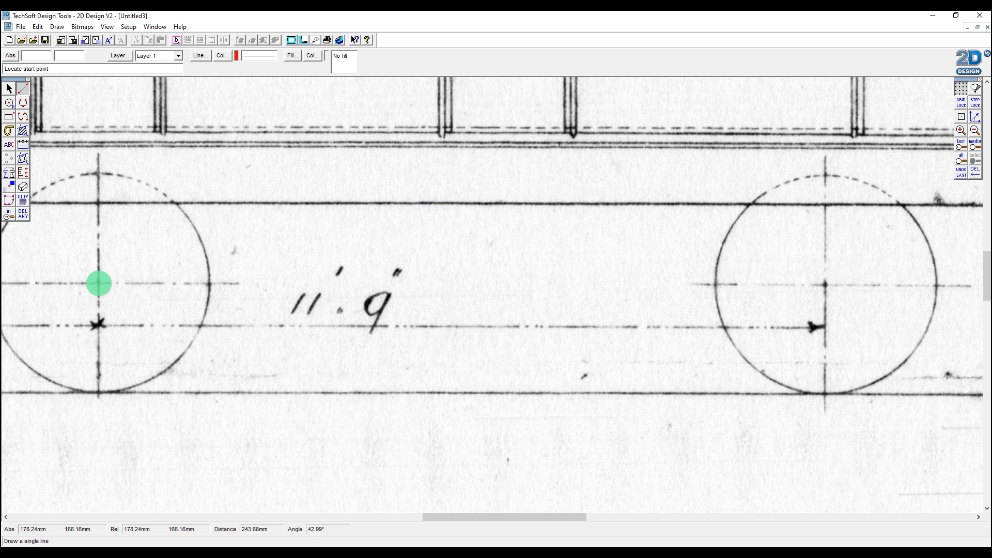
click(98, 283)
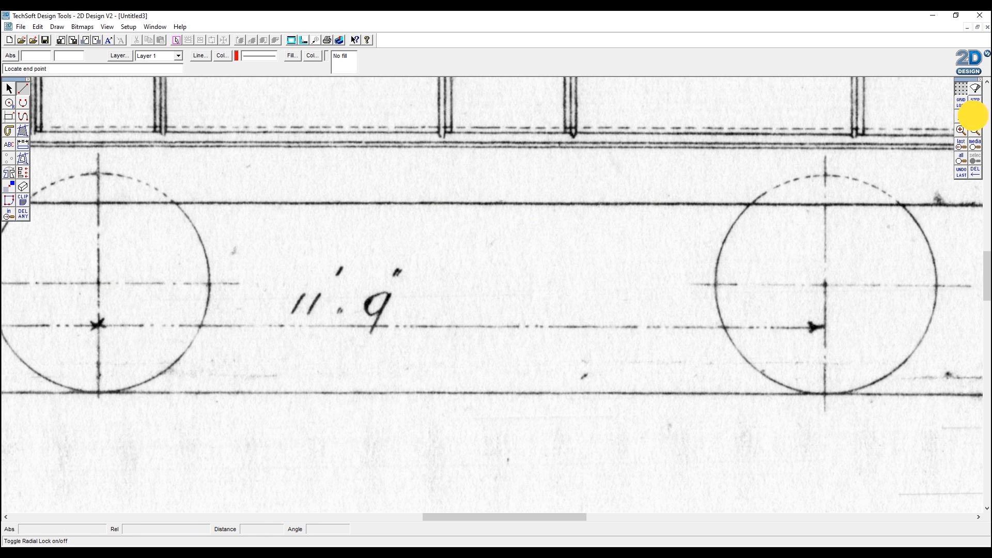
click(825, 285)
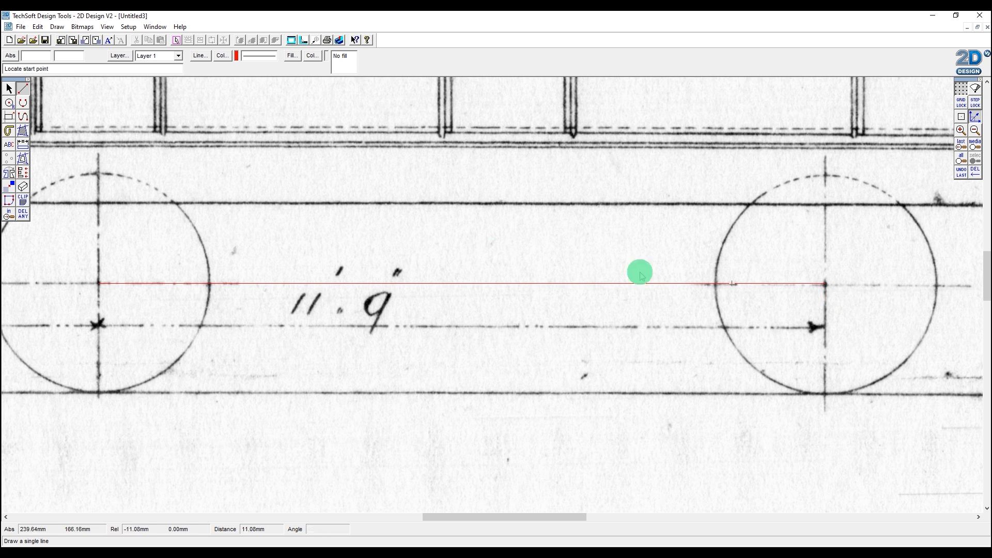
- Add a horizontal dimension between the ends of the red line, placed below the wheels
click(23, 144)
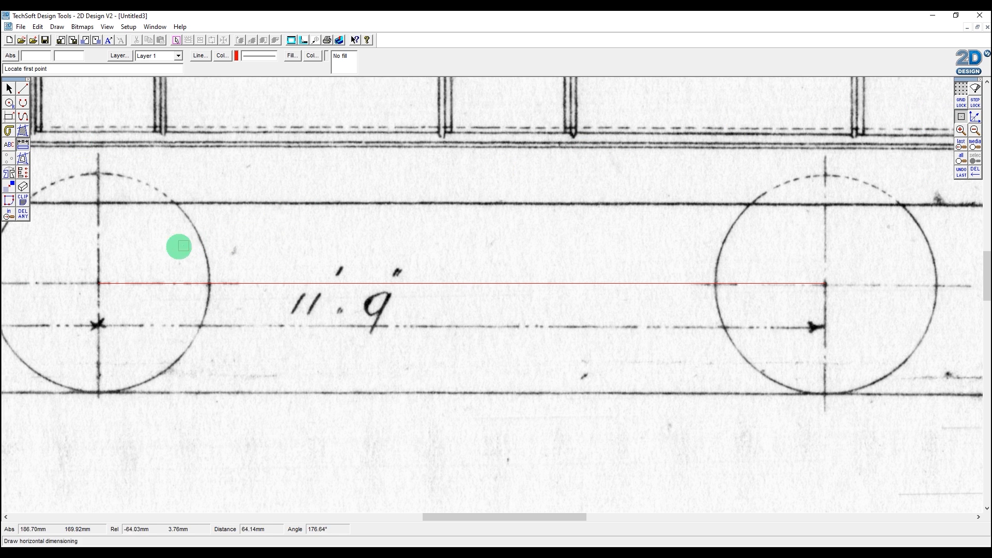
click(98, 283)
click(825, 284)
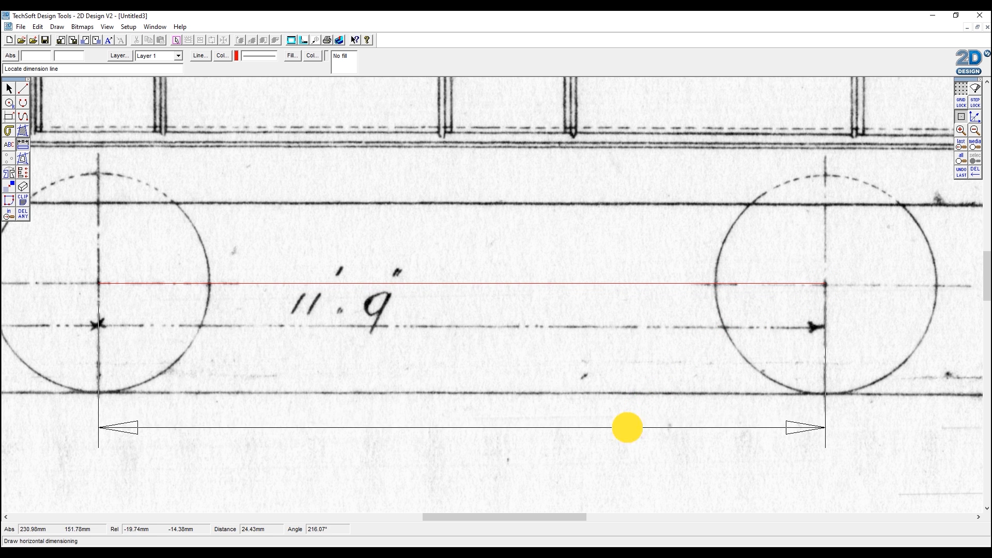
click(629, 427)
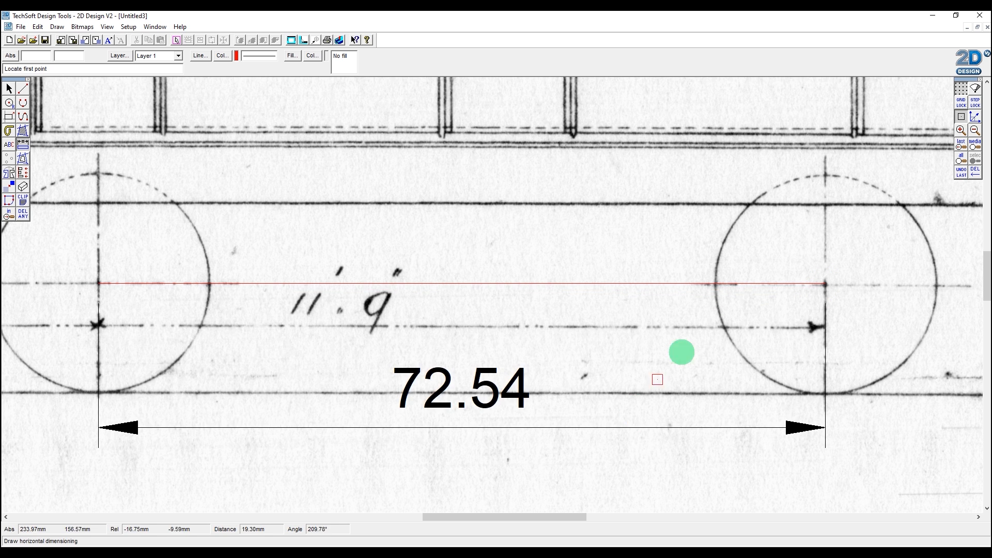
click(974, 130)
click(975, 130)
click(975, 130)
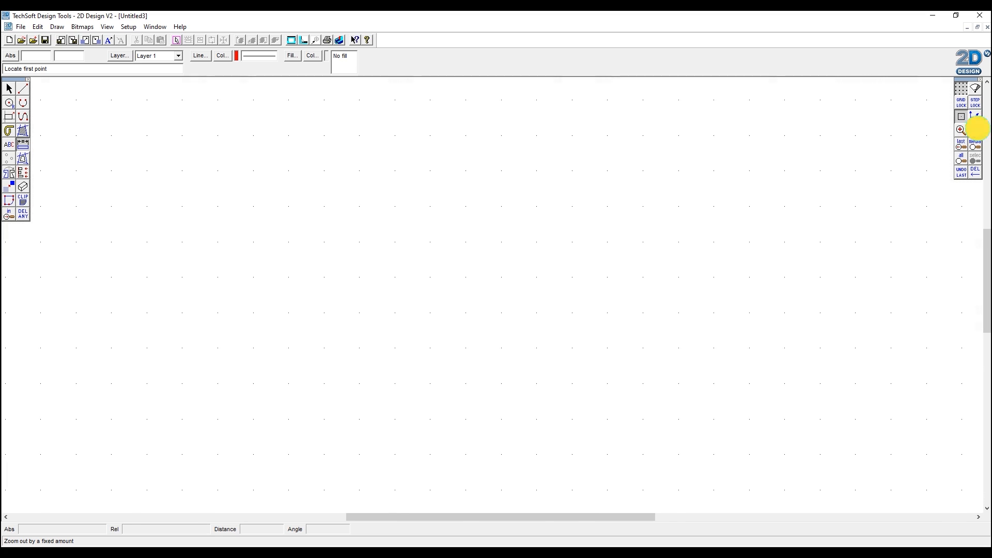
click(976, 129)
click(976, 129)
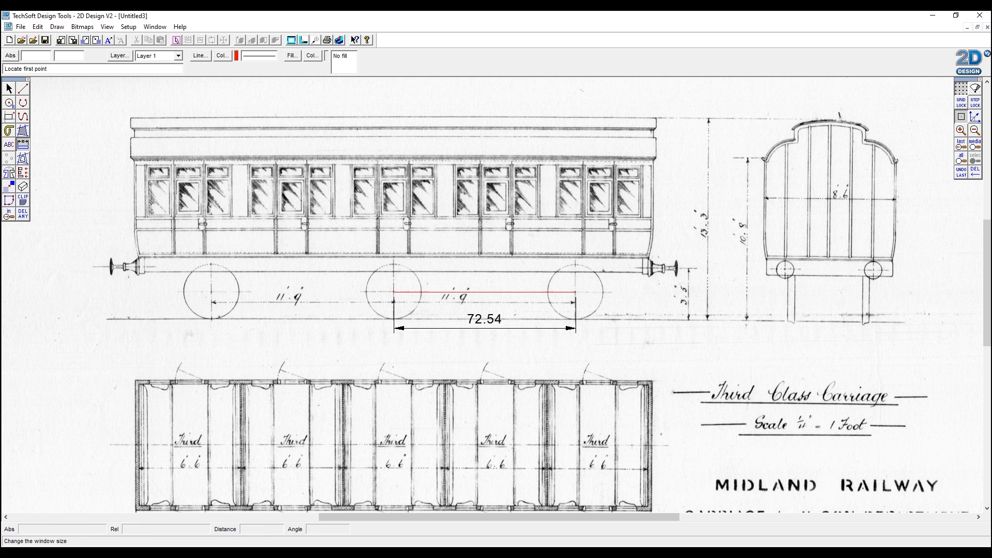
- Switch to Microsoft Edge, search Google for 11' 9" in mm and select the converted millimetre value
mouse_move(364, 545)
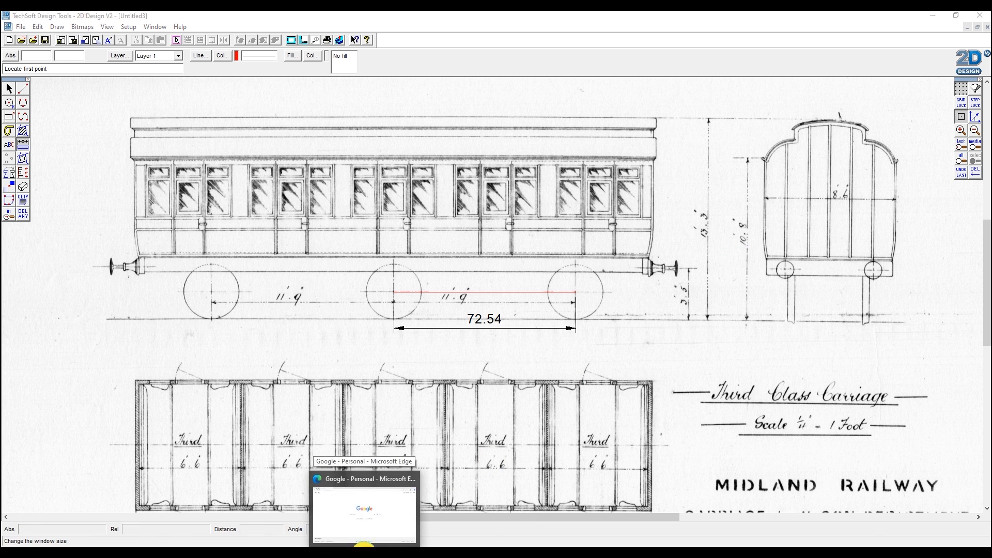
click(367, 499)
click(505, 274)
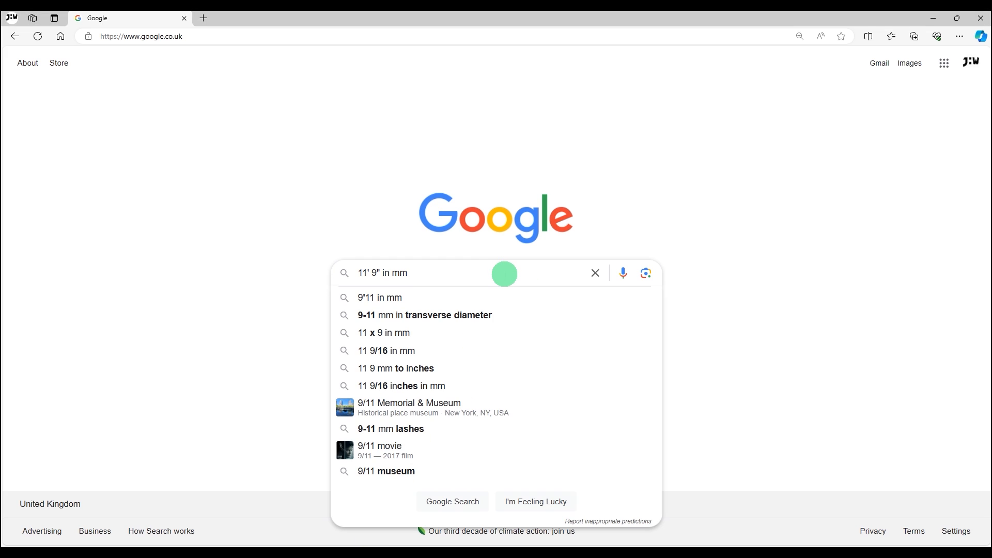
key(Return)
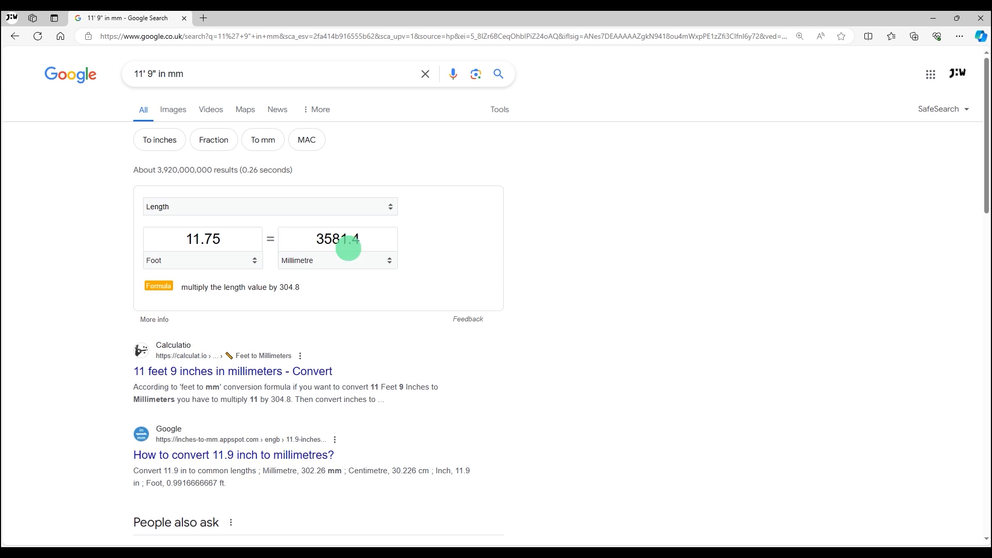
drag(317, 238, 362, 239)
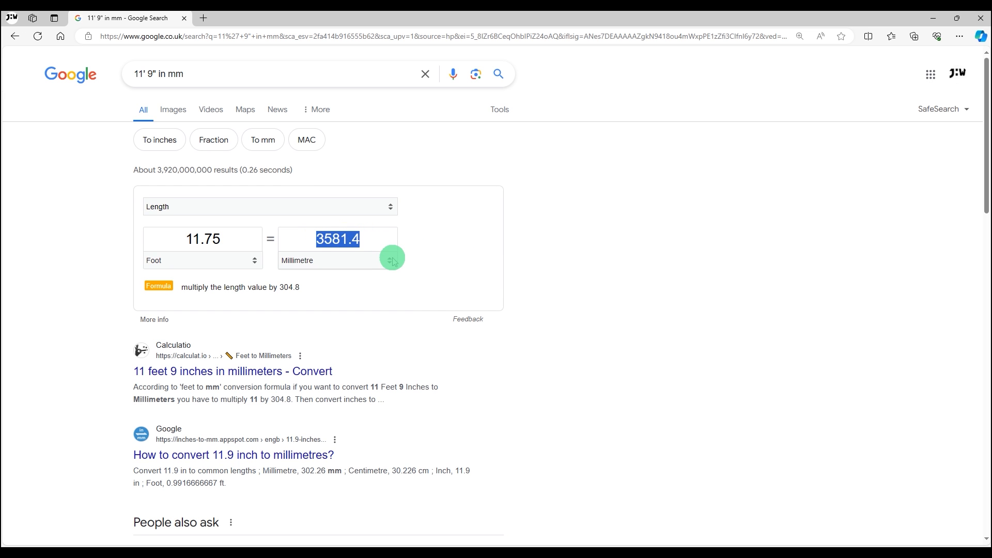
- Switch to Calculator, divide 3581.4 by 76.2, select the result and return to the 2D Design drawing
click(241, 546)
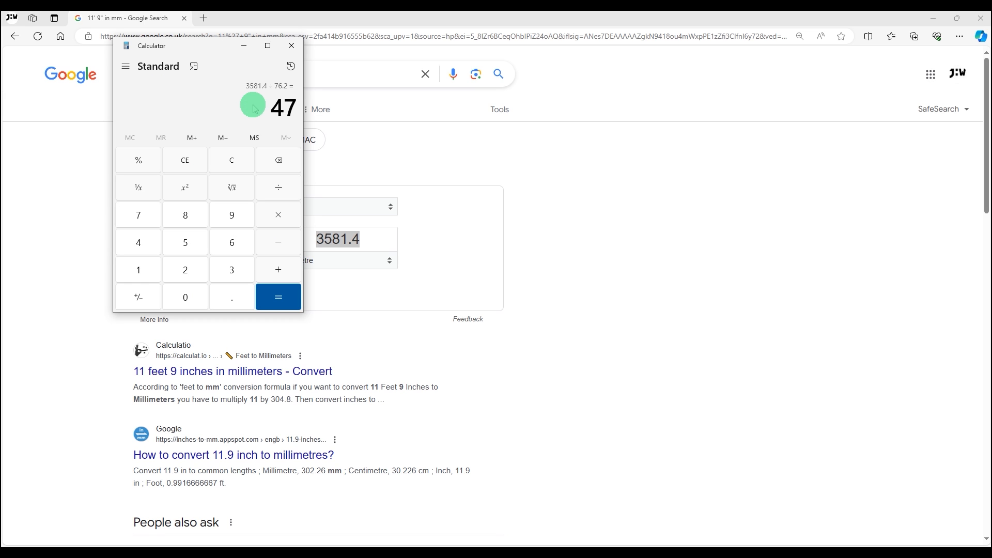
drag(261, 102, 295, 110)
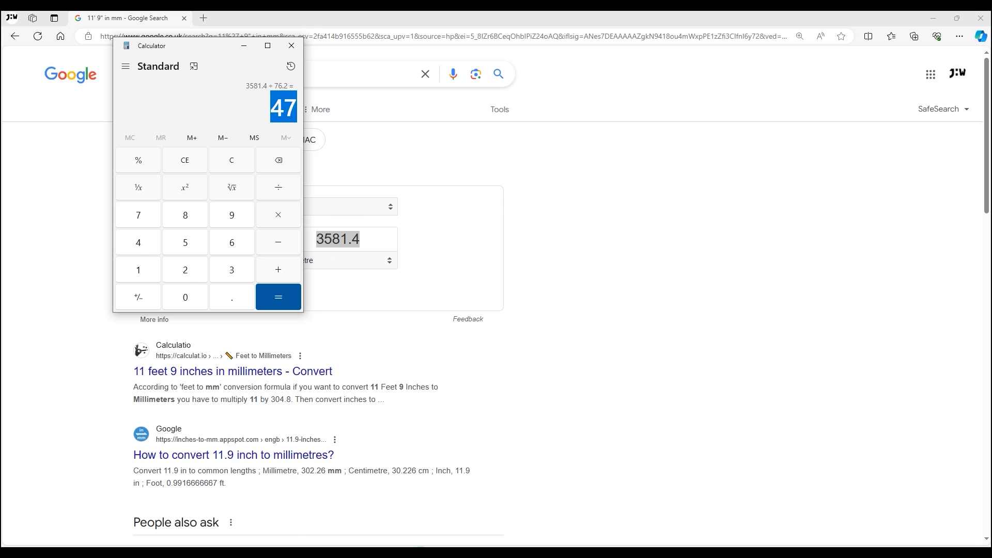
click(420, 551)
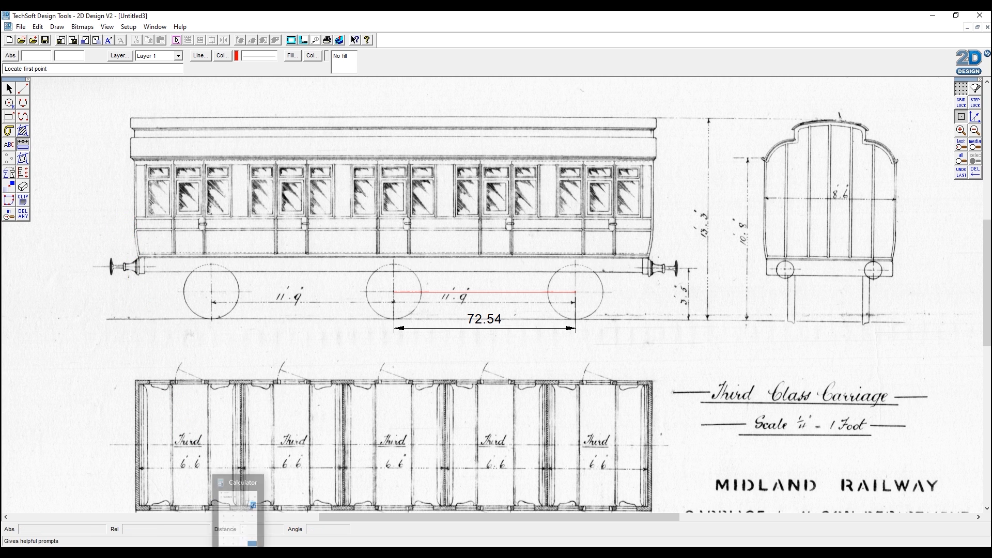
- Divide 47 by 72.54 in Calculator, copy the resulting scale factor and put Calculator away
click(239, 550)
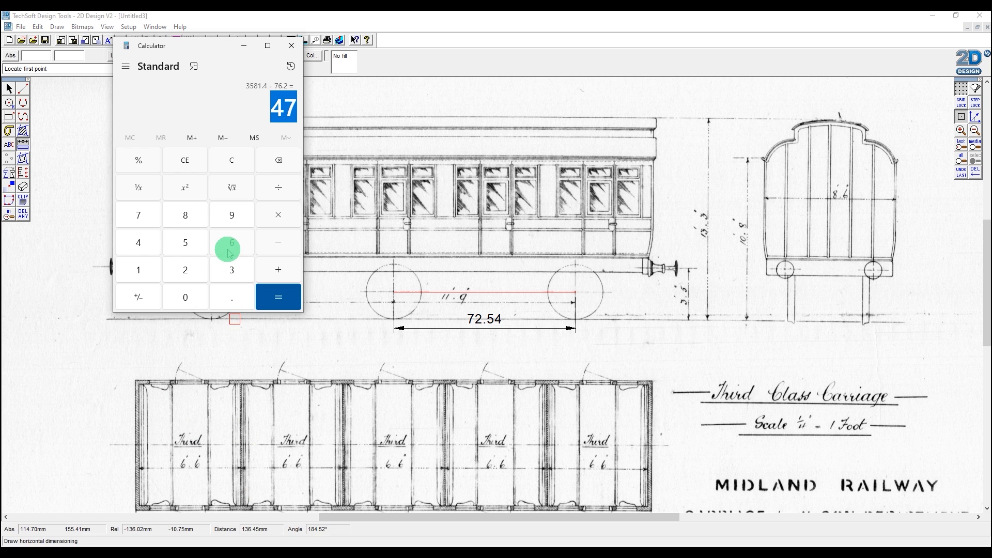
key(7)
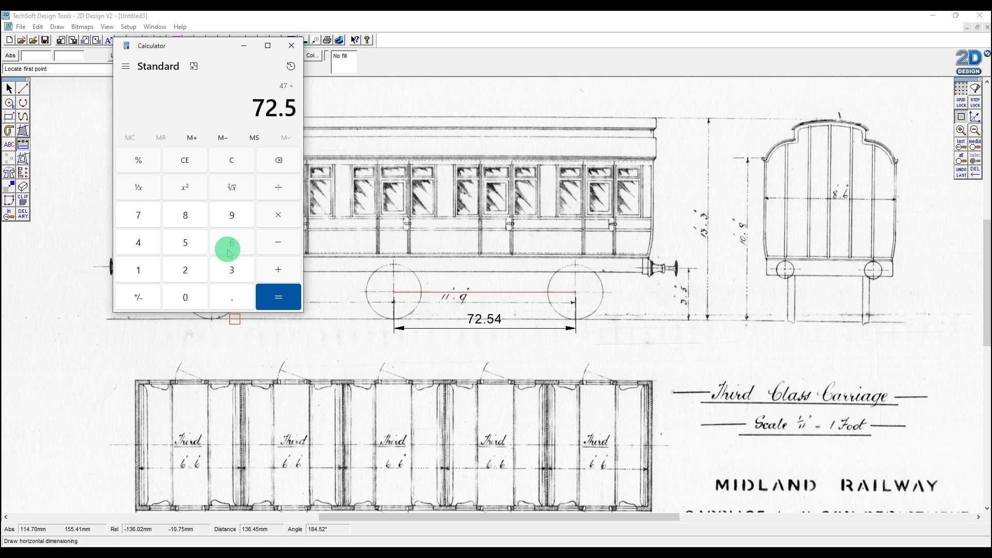
key(Return)
click(124, 104)
drag(124, 104, 307, 107)
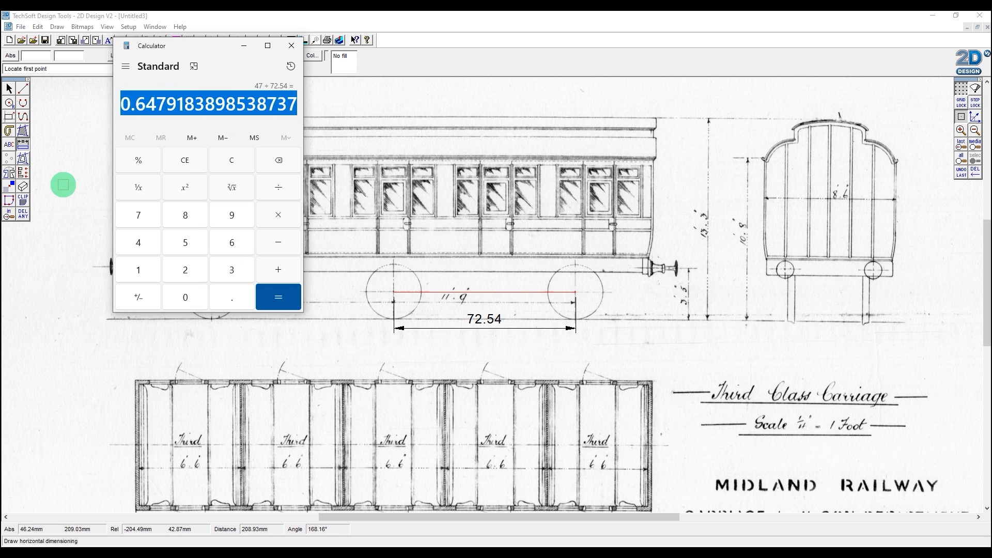
click(244, 45)
- Resize the whole drawing with X and Y factors of 0.6479183898538737 in Replace mode and deselect it
click(9, 89)
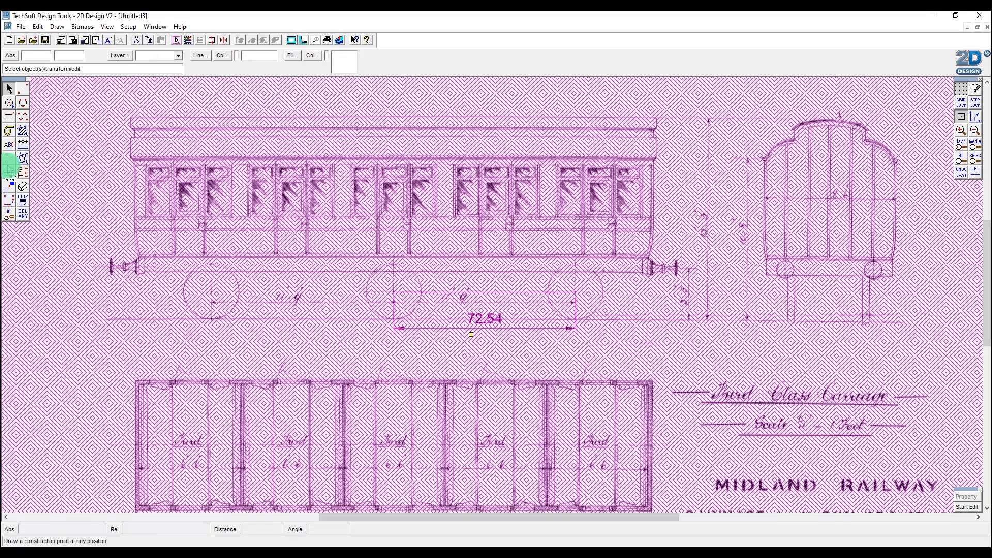
click(11, 173)
drag(17, 172, 66, 172)
double_click(480, 222)
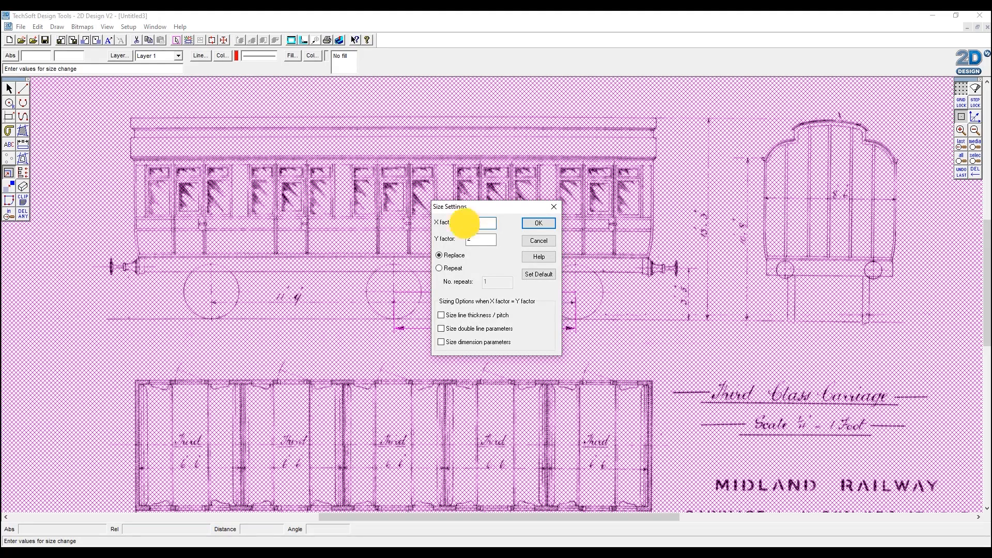
drag(480, 241, 461, 241)
text(898538737)
click(475, 240)
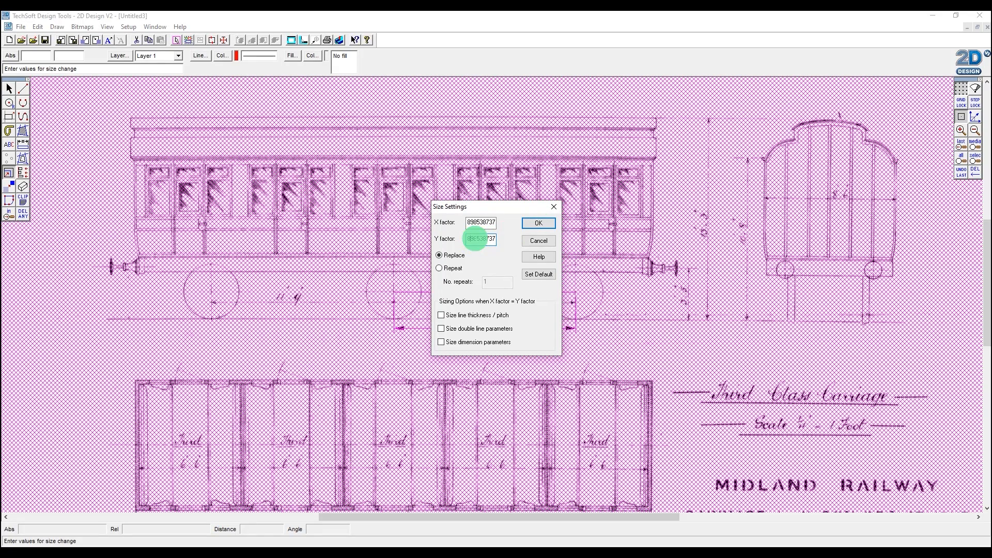
click(475, 223)
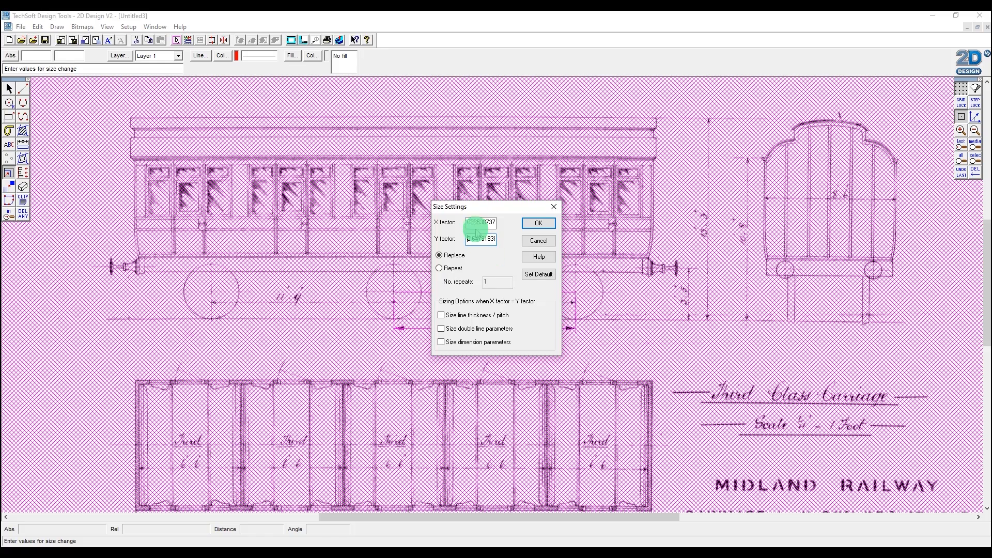
click(532, 226)
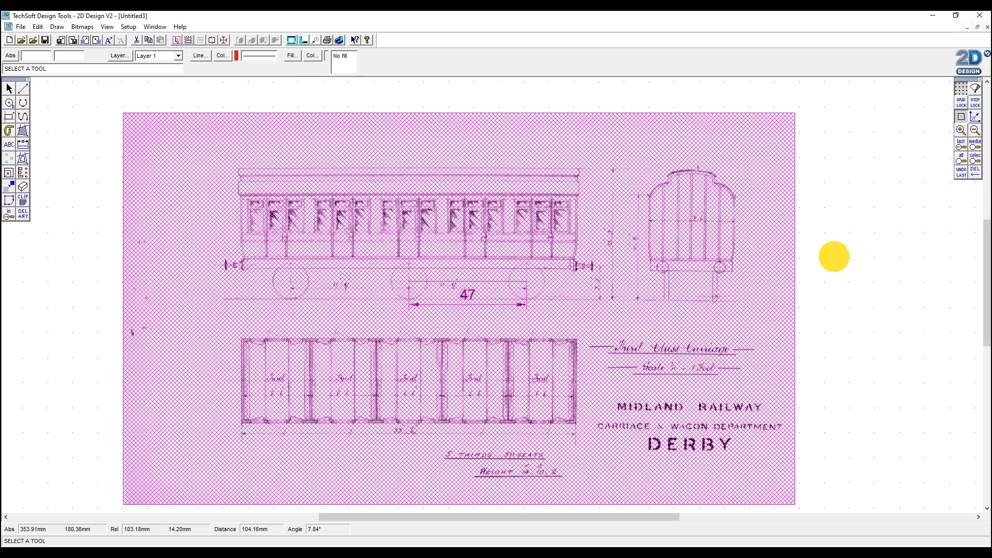
click(9, 88)
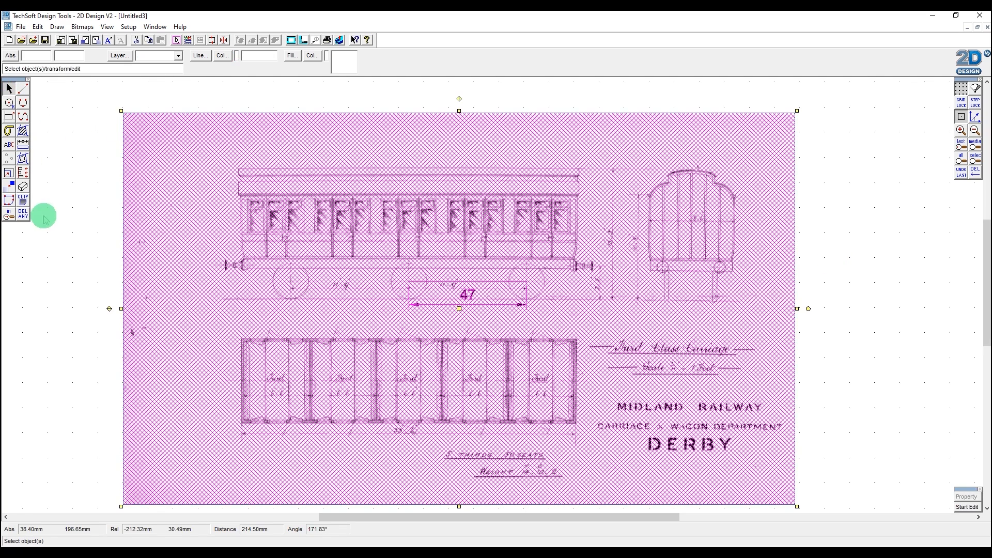
click(44, 216)
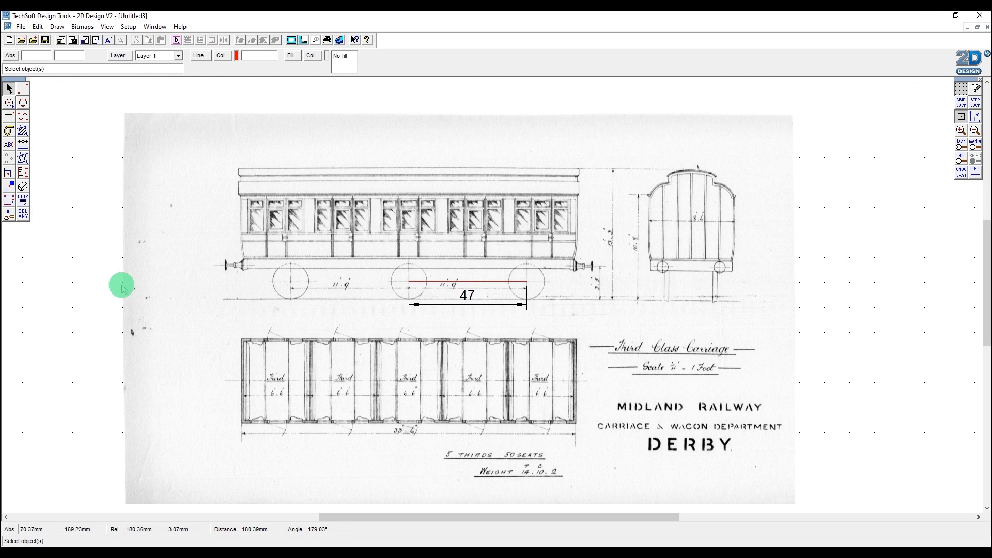
- Draw a vertical line about 106 mm long from the side elevation's left body end down past the plan view
click(8, 213)
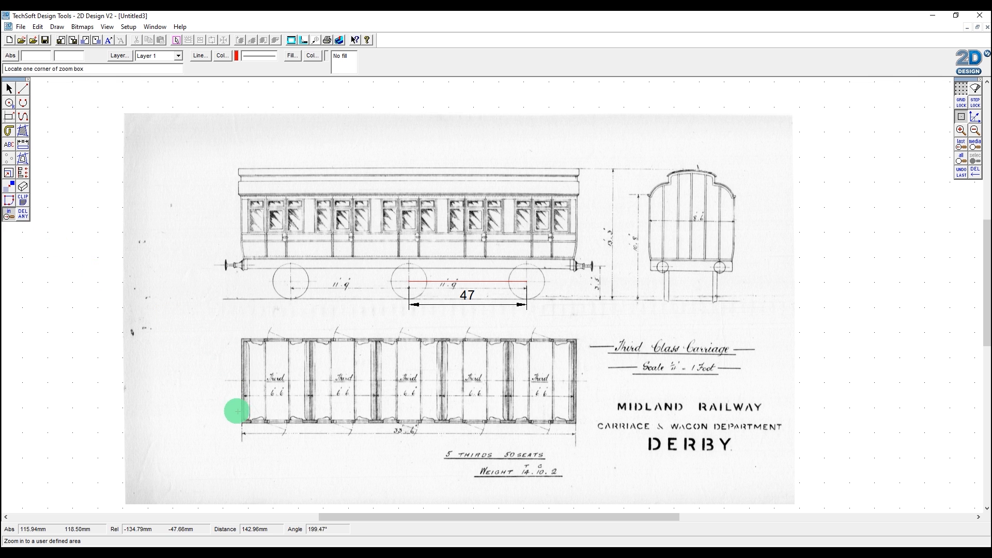
drag(234, 403, 593, 443)
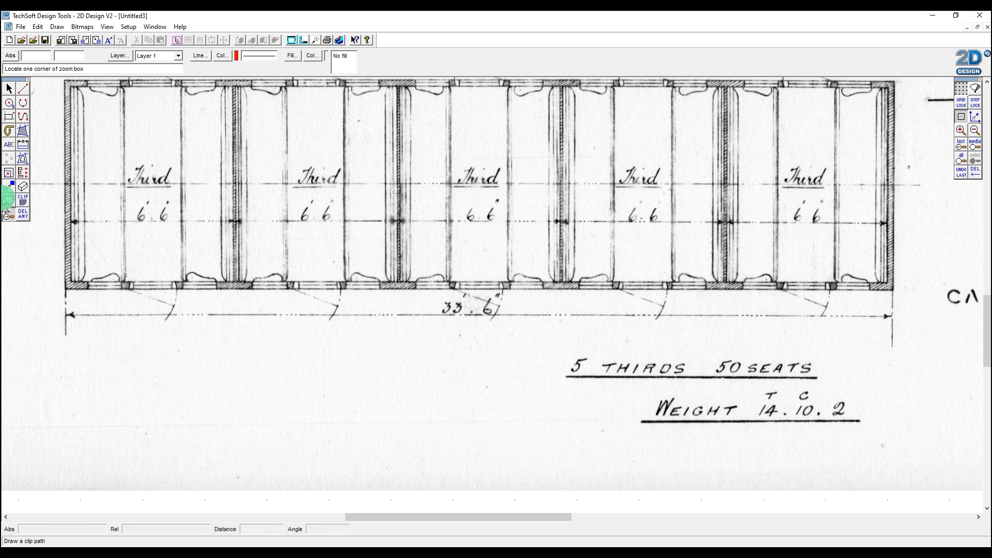
click(23, 146)
click(8, 88)
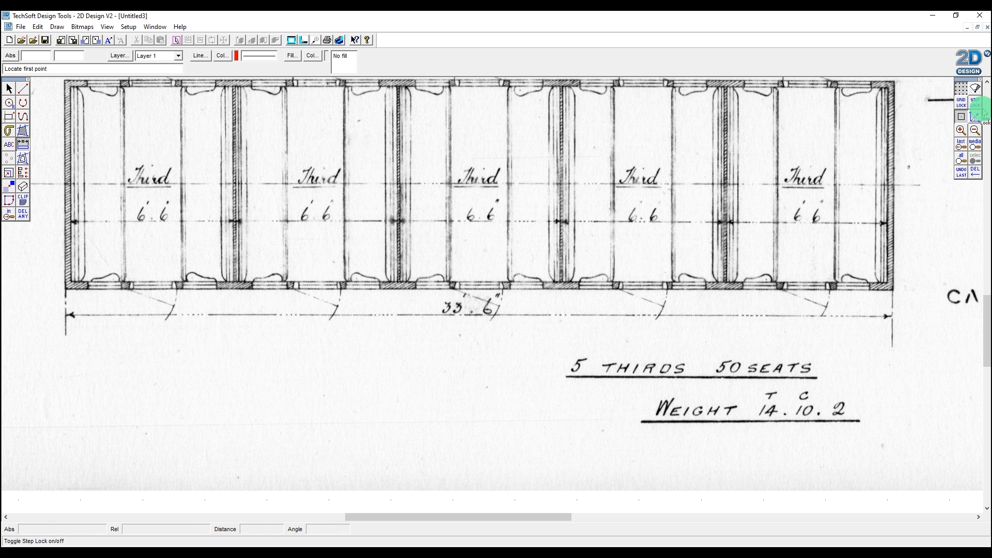
click(975, 130)
click(974, 130)
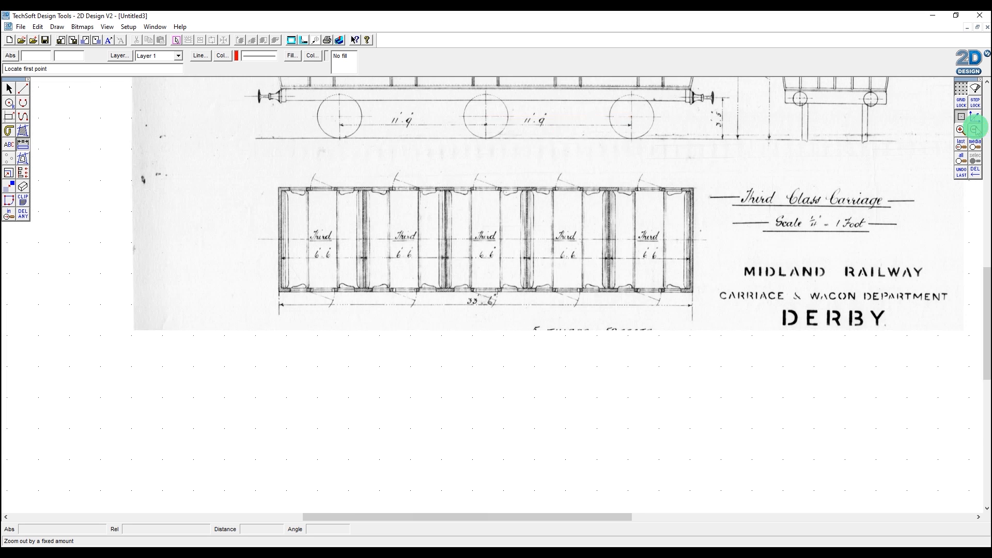
drag(984, 302, 984, 277)
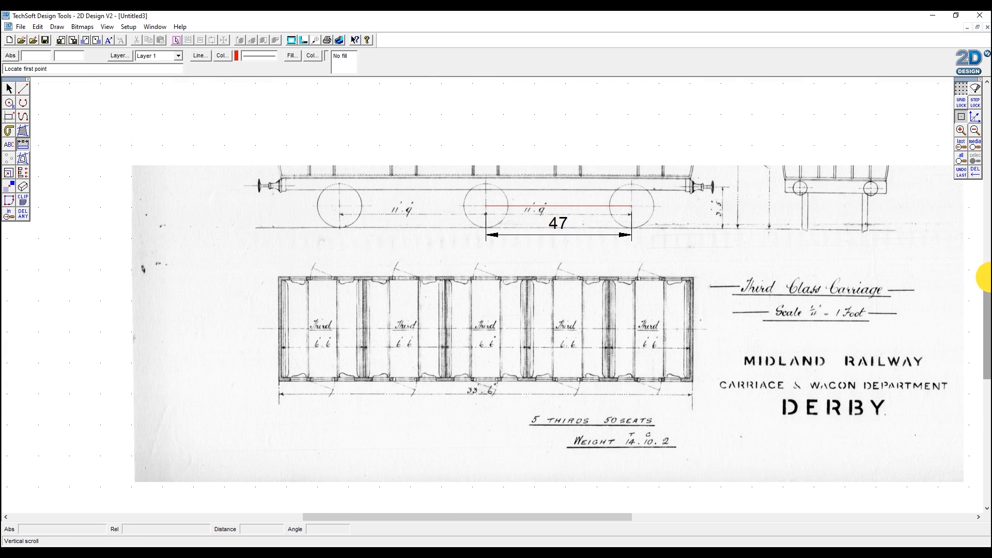
click(23, 88)
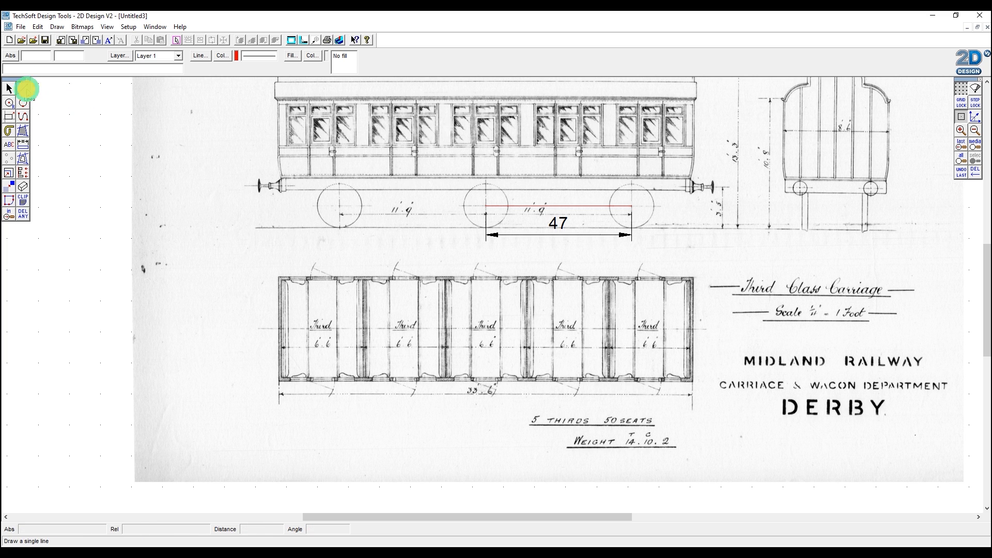
click(277, 101)
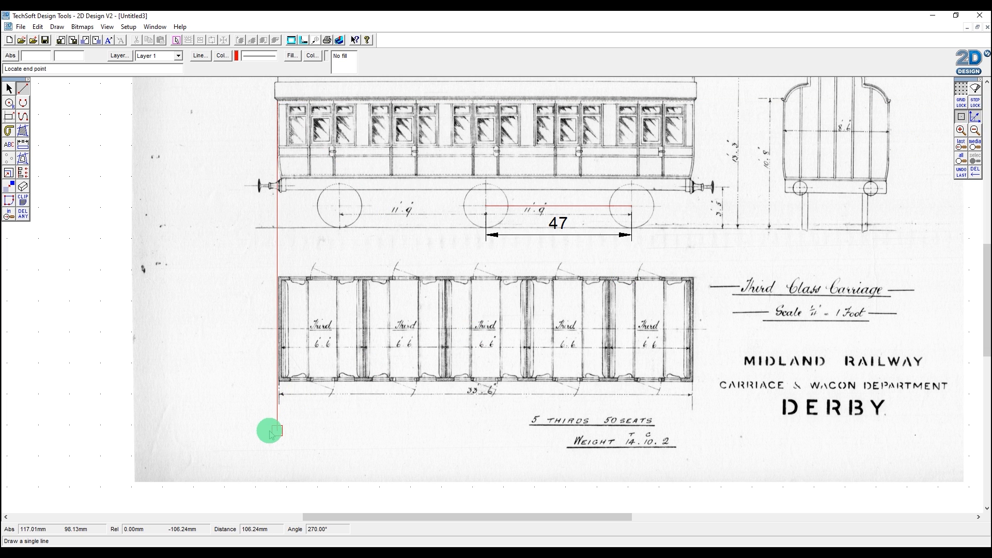
click(270, 431)
click(8, 90)
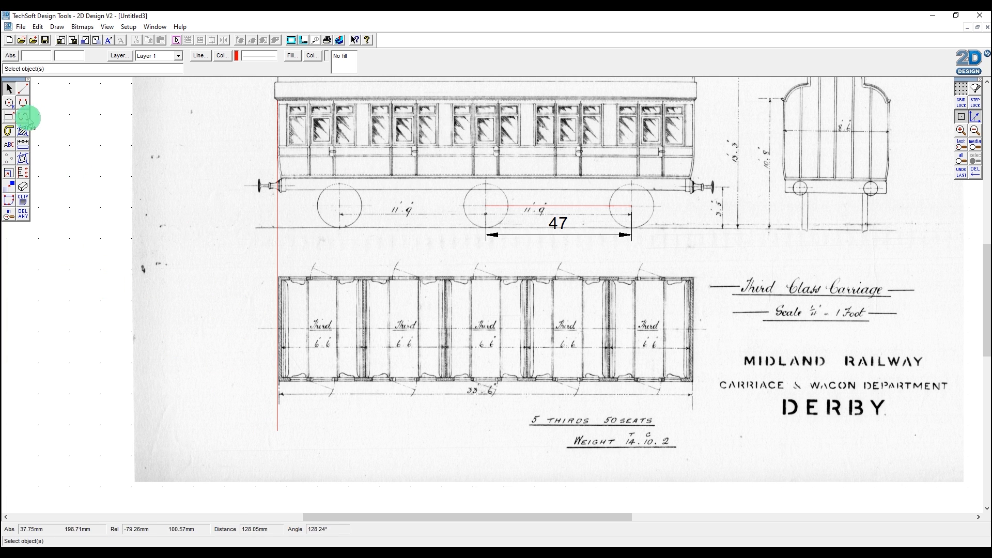
- Draw a horizontal line along the body top to its right end and a vertical line about 106 mm down from there
click(23, 86)
click(277, 102)
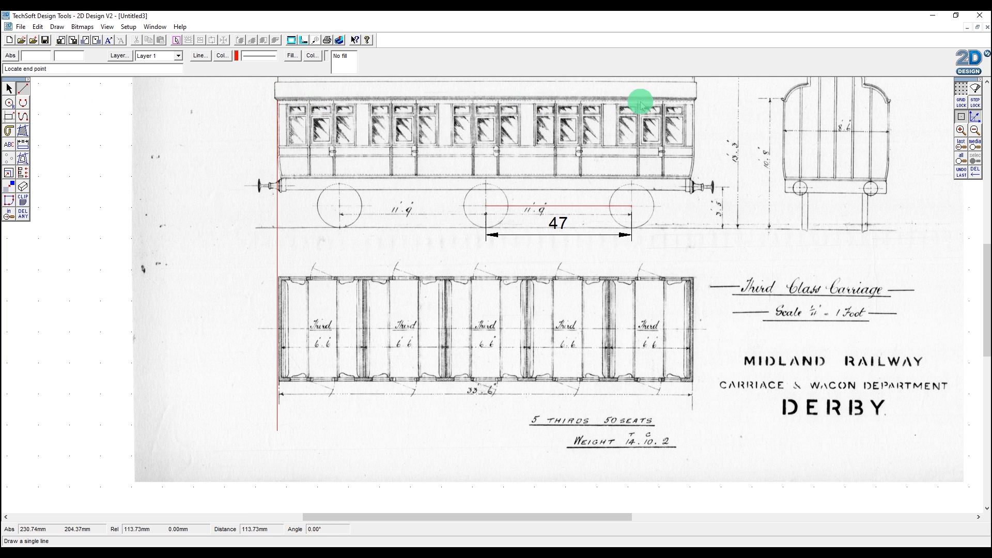
click(693, 104)
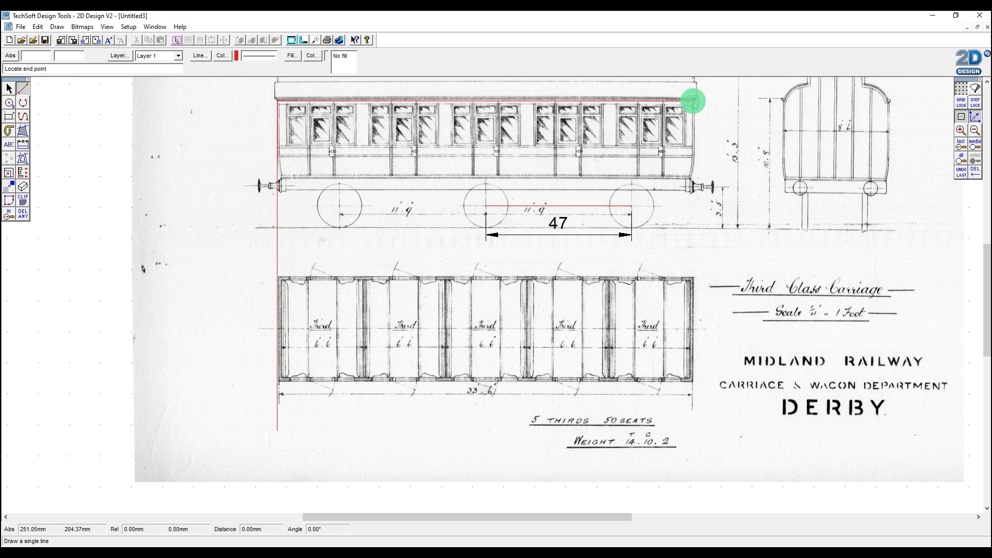
click(692, 430)
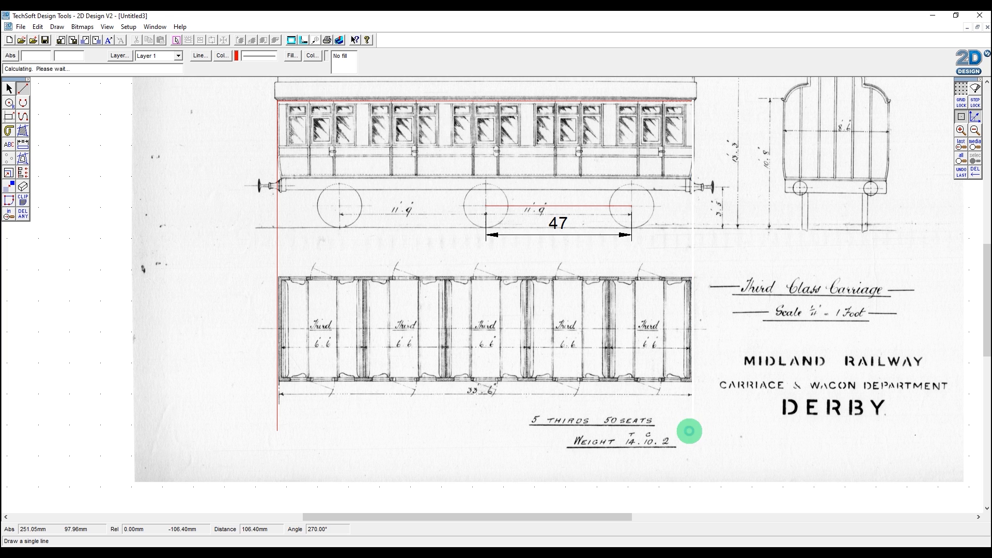
- Add a horizontal dimension between the two vertical end lines, placed below the plan view
click(23, 145)
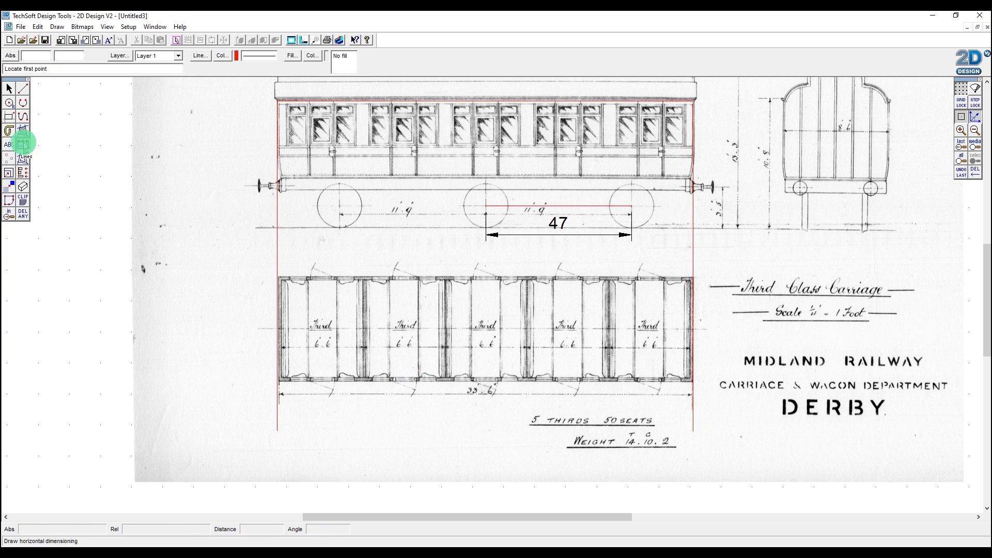
click(278, 431)
click(692, 442)
click(692, 440)
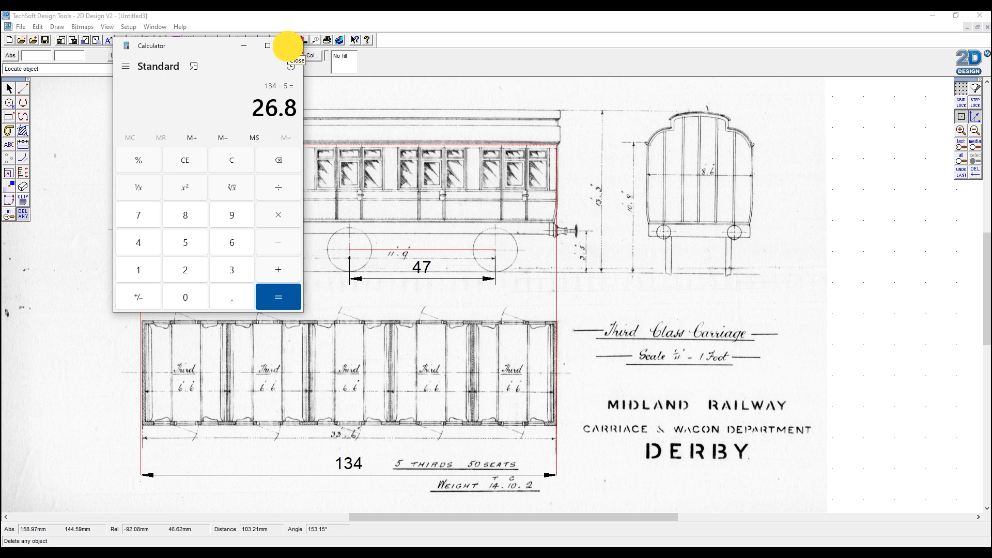
- Put Calculator away and set up a single Tool Path contour with a spacing of 26.80 mm
click(290, 47)
click(23, 158)
drag(510, 248, 542, 249)
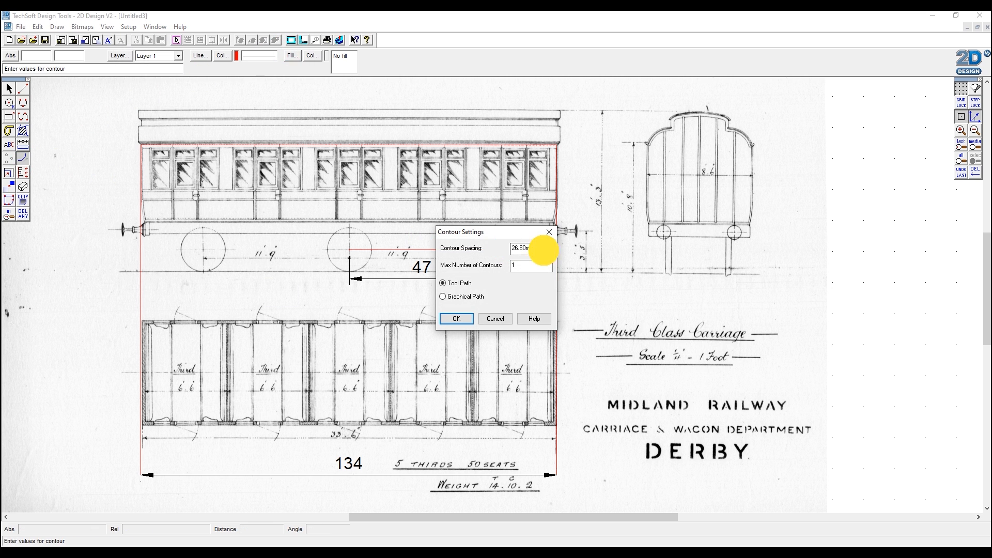
click(465, 318)
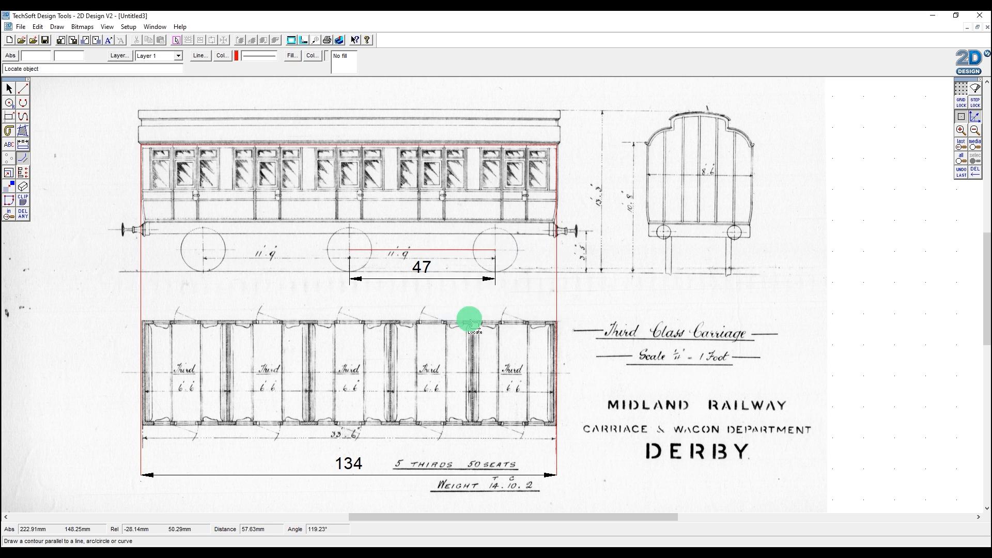
- Choose a chain line style and contour the right end line inward twice to mark the first two compartment divisions
click(195, 57)
click(501, 251)
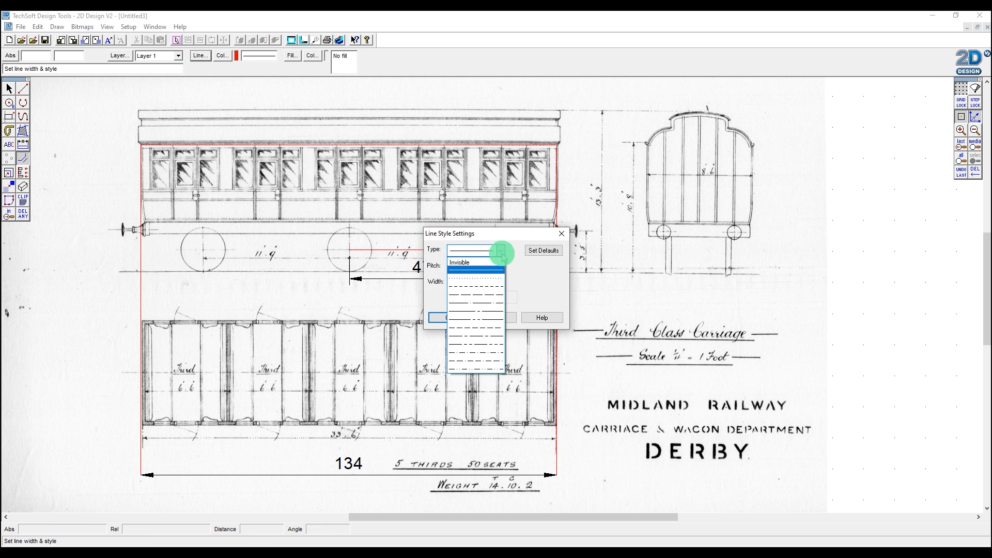
click(497, 302)
click(457, 316)
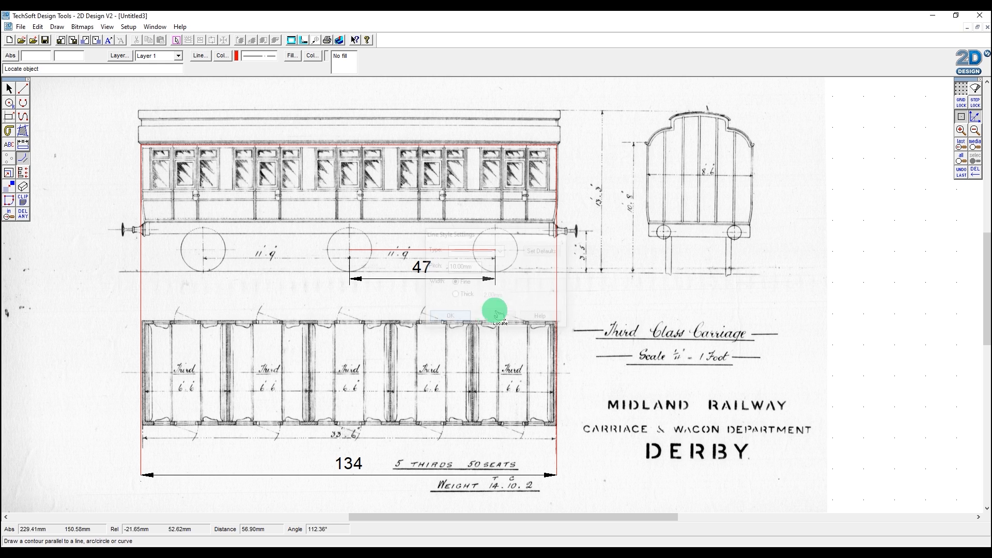
click(555, 295)
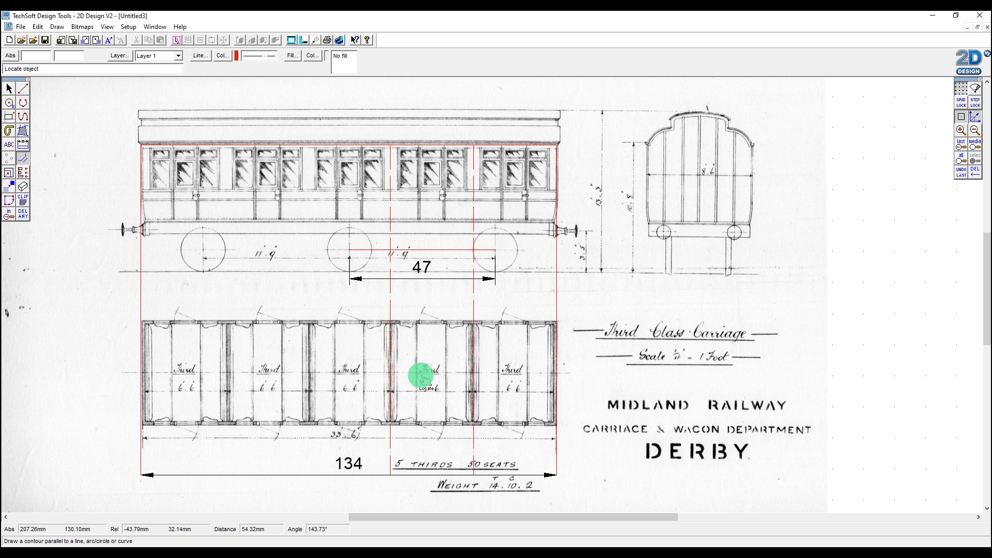
- Delete the parts of the red body-top line between the second compartment division and the right end
click(9, 217)
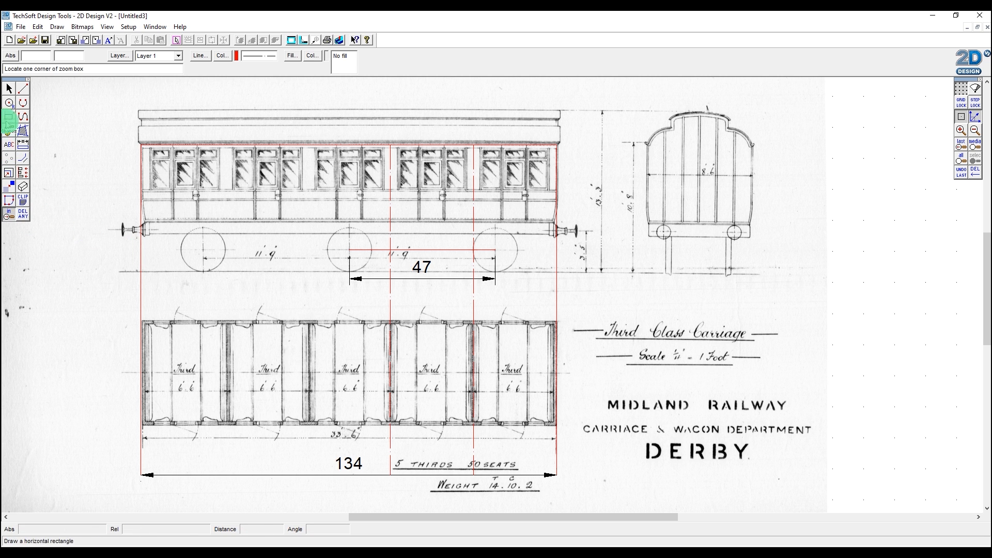
drag(369, 122, 572, 254)
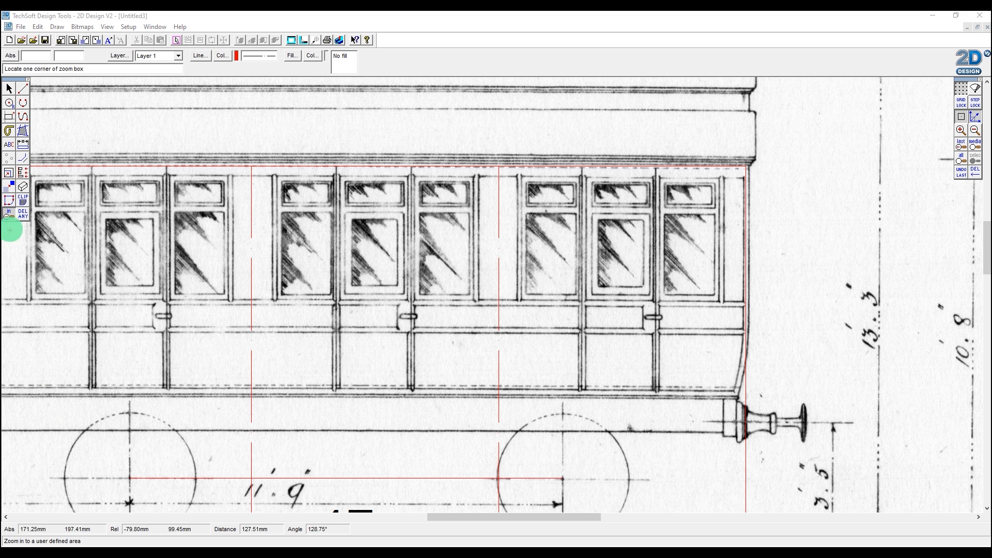
click(23, 213)
click(54, 219)
click(350, 169)
click(510, 167)
click(597, 165)
- Set the line style to a solid line and the line colour to blue
click(199, 57)
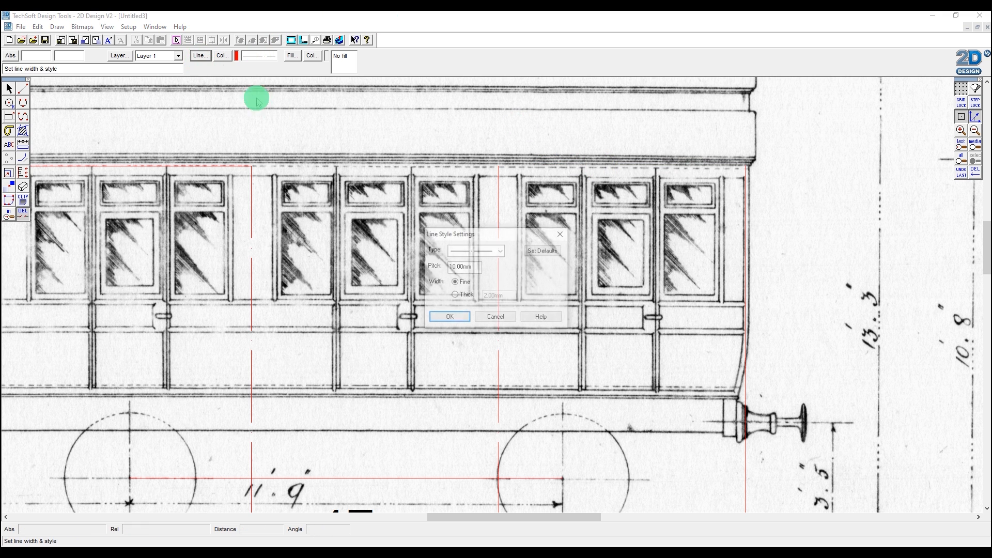
click(501, 251)
click(495, 262)
click(465, 315)
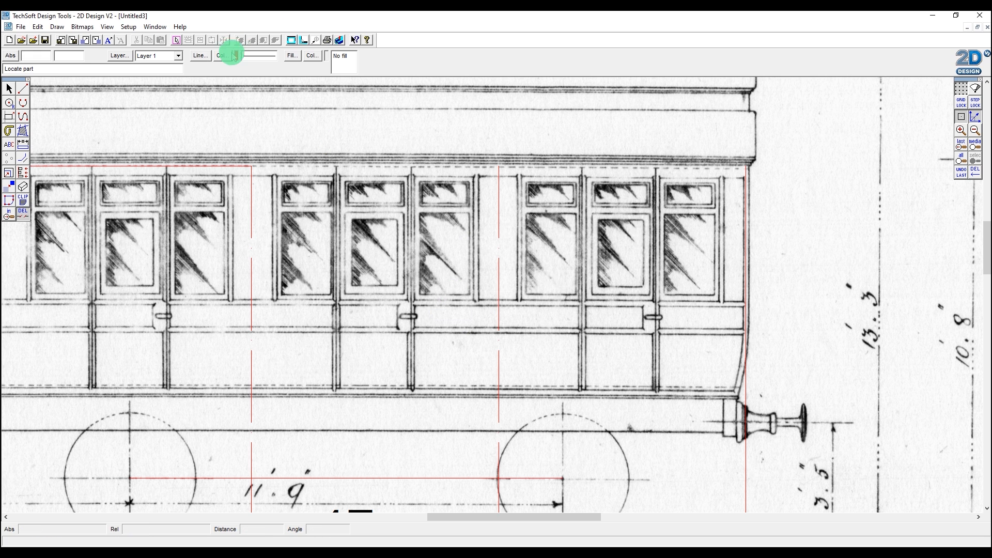
click(222, 55)
click(489, 310)
click(462, 352)
- Draw two blue horizontal lines along the body top, each spanning one of the two rightmost compartments
click(23, 88)
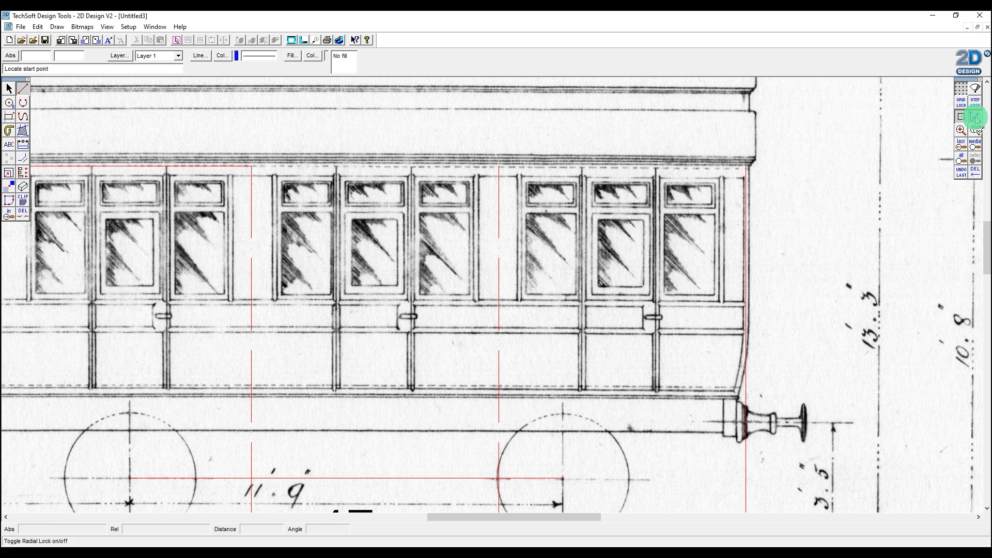
click(745, 163)
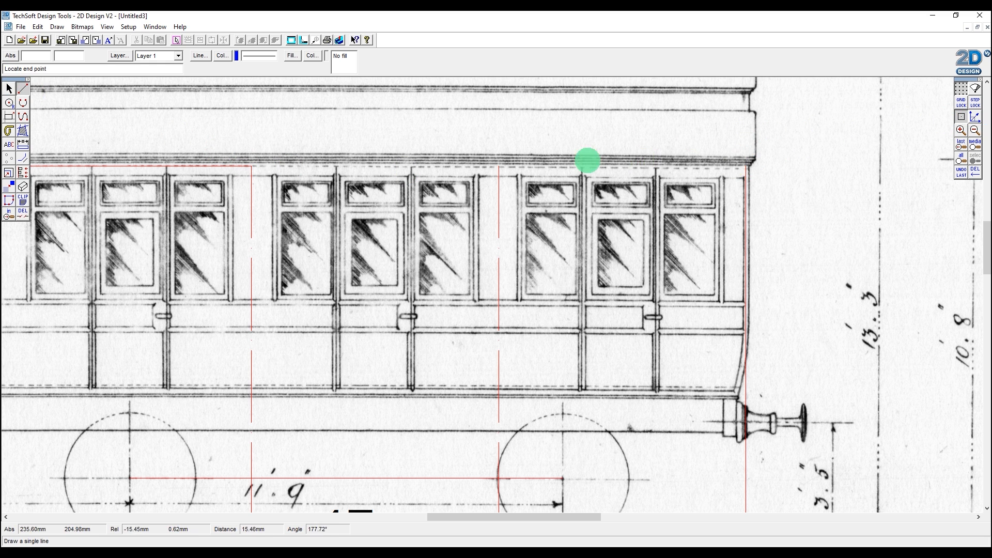
click(498, 165)
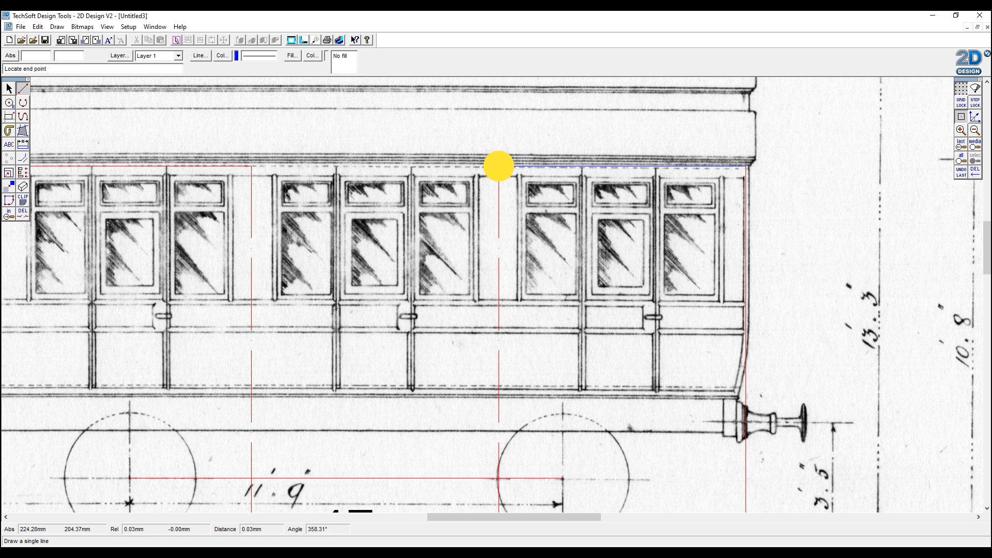
click(252, 164)
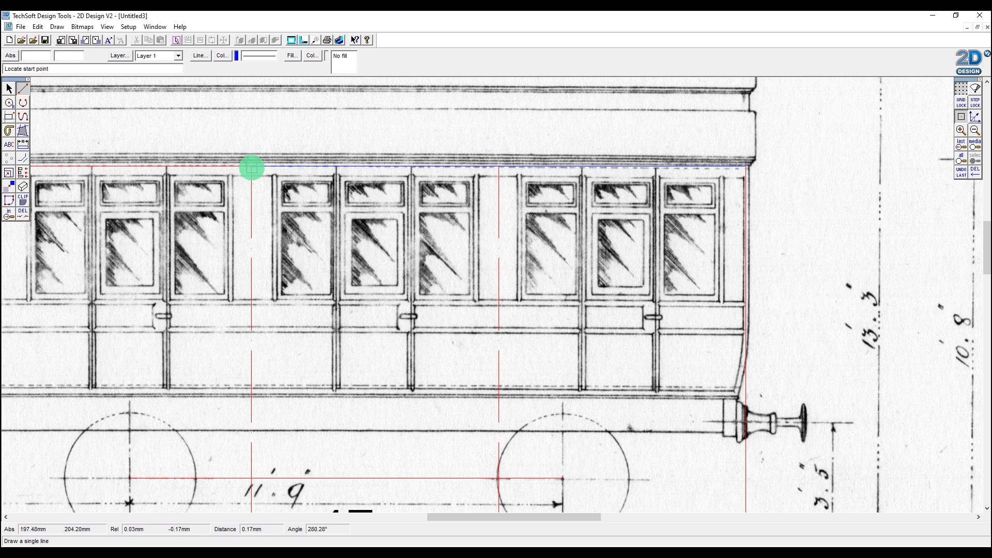
- Enable attaching to line mid points and draw a vertical line about 26.7 mm down from each blue line's midpoint
right_click(959, 117)
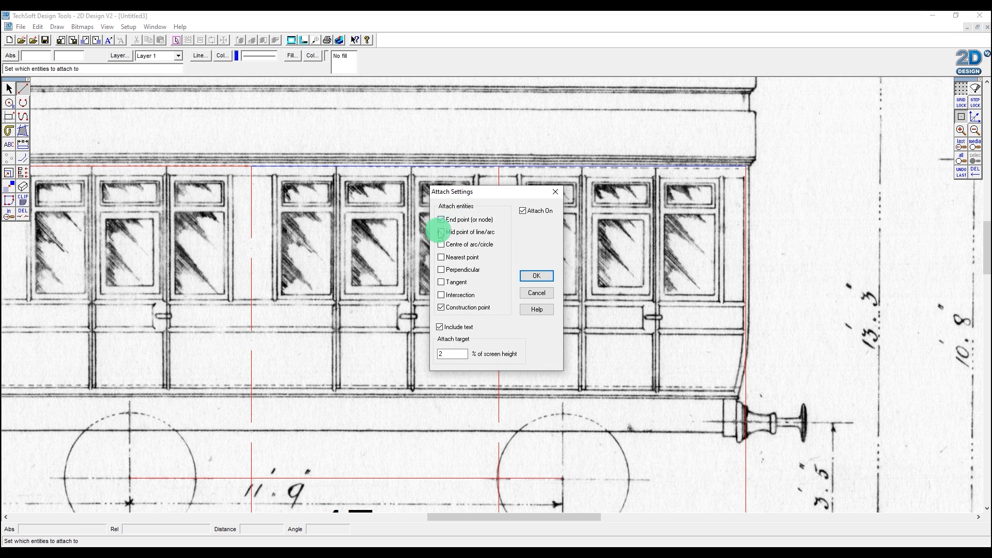
click(536, 274)
click(411, 166)
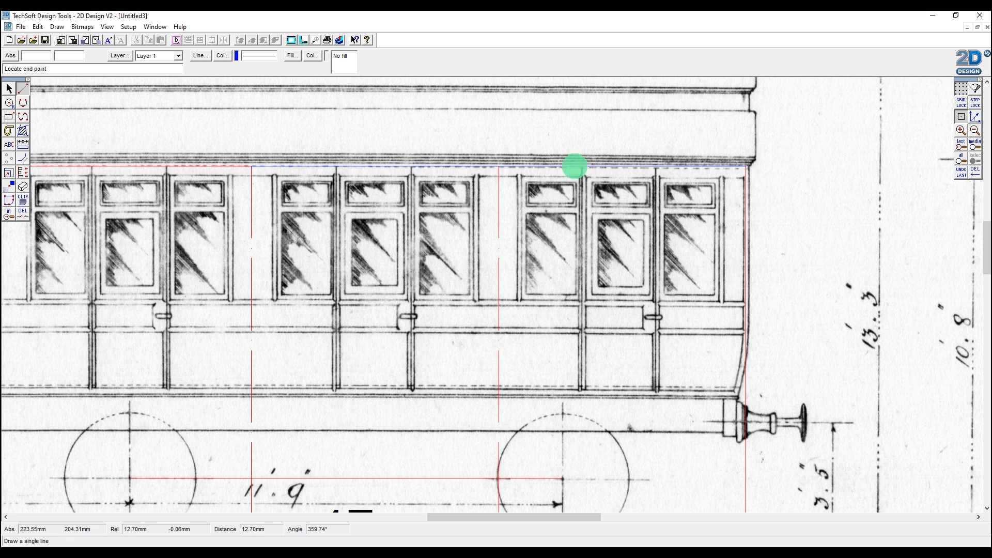
click(975, 117)
click(368, 412)
click(976, 116)
click(621, 166)
click(975, 116)
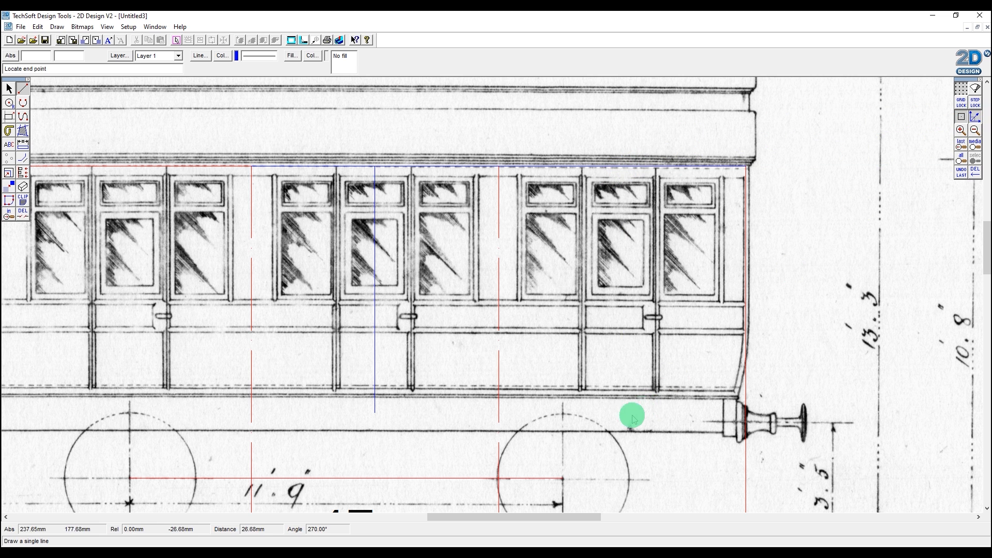
click(629, 414)
- Select both blue vertical compartment centre lines and change their line type to a dashed style
click(9, 88)
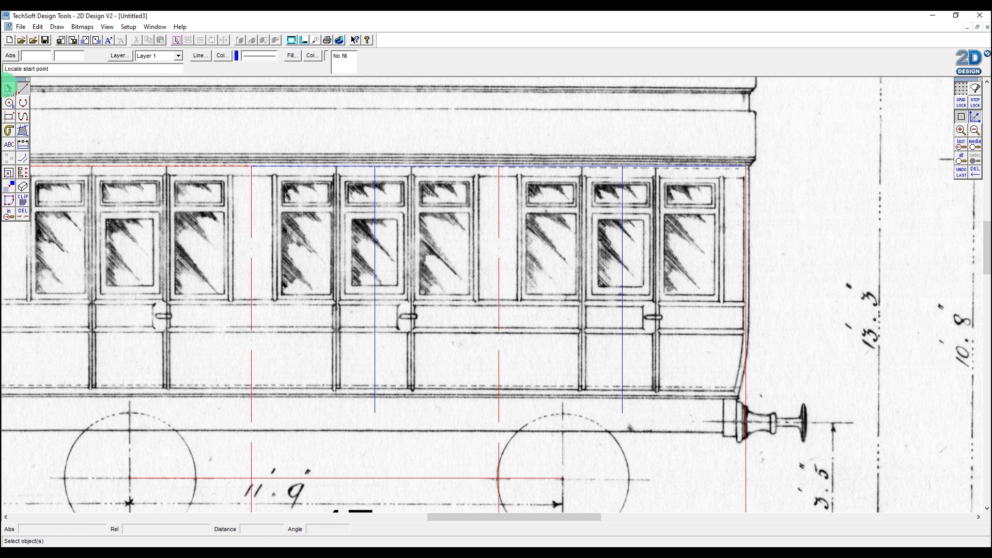
click(375, 251)
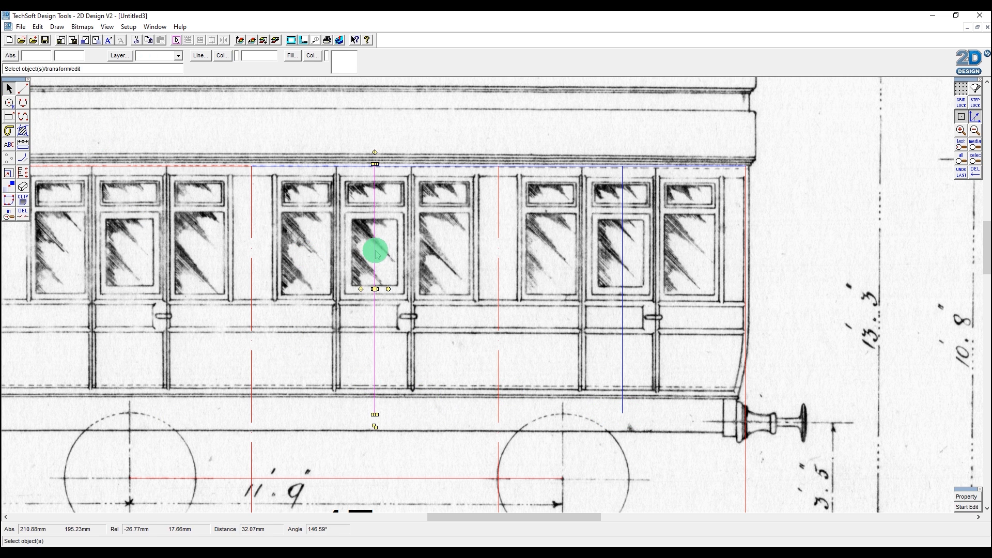
shift+click(623, 261)
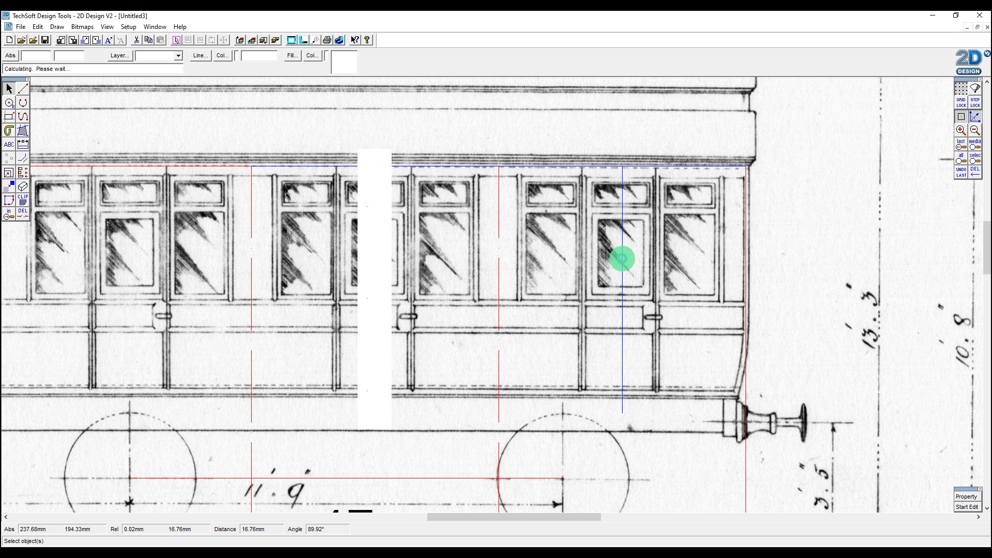
click(201, 56)
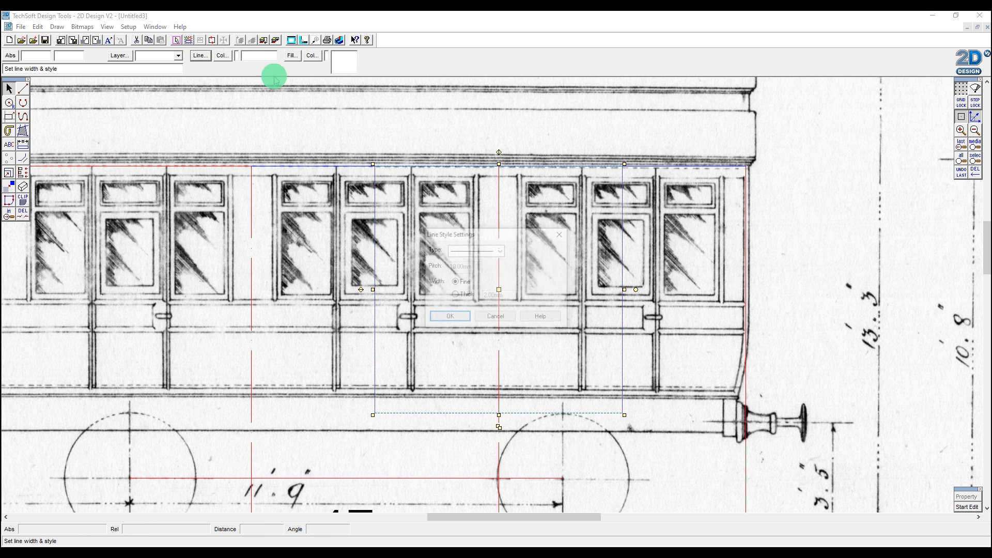
click(500, 249)
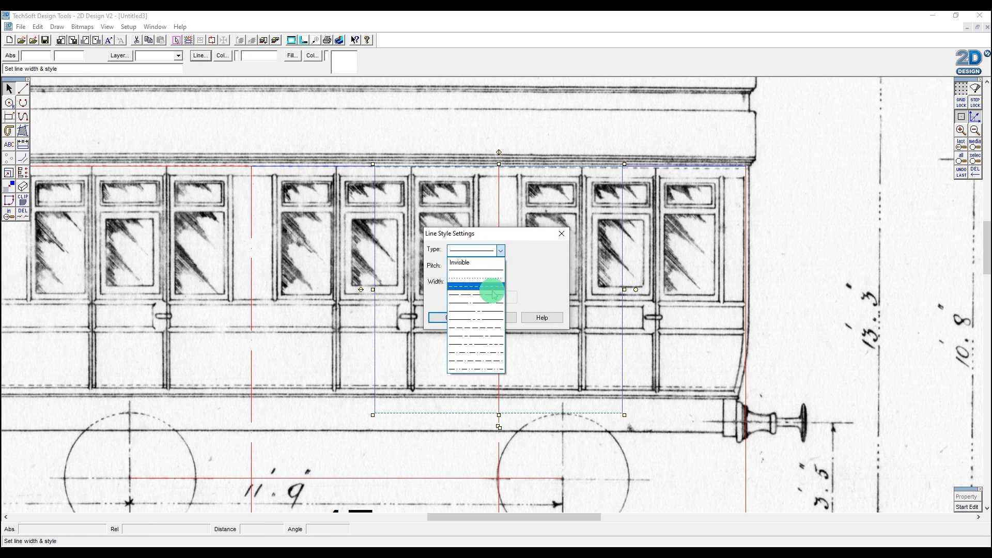
click(492, 297)
click(449, 317)
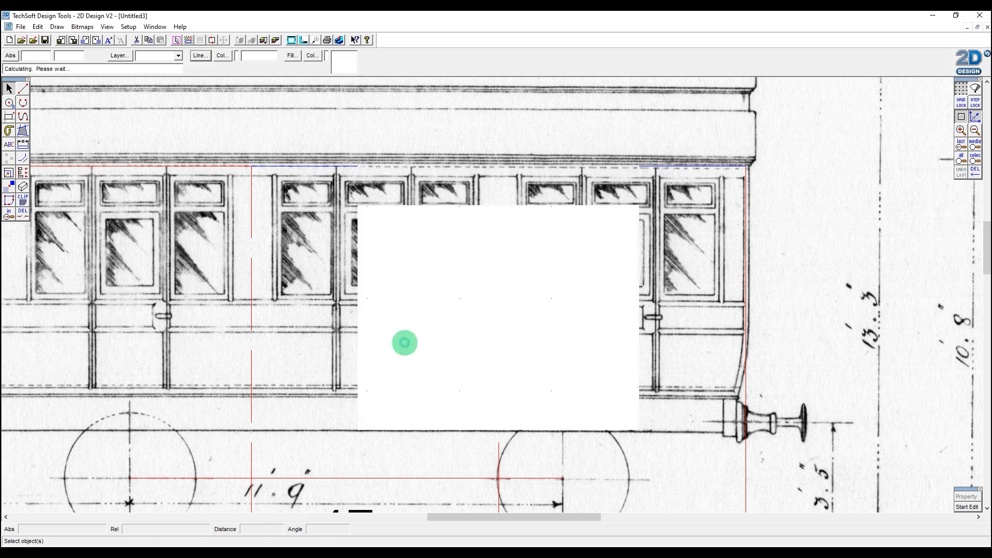
- Measure the horizontal distance from the left window pillar to the left door line in the second compartment from the right, and delete the dimension
click(832, 214)
click(833, 213)
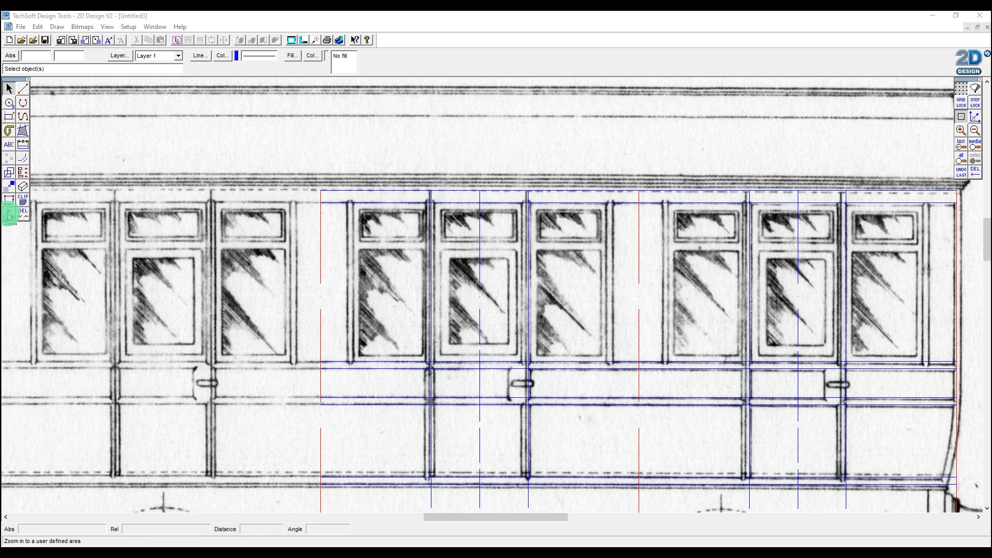
click(9, 215)
click(329, 161)
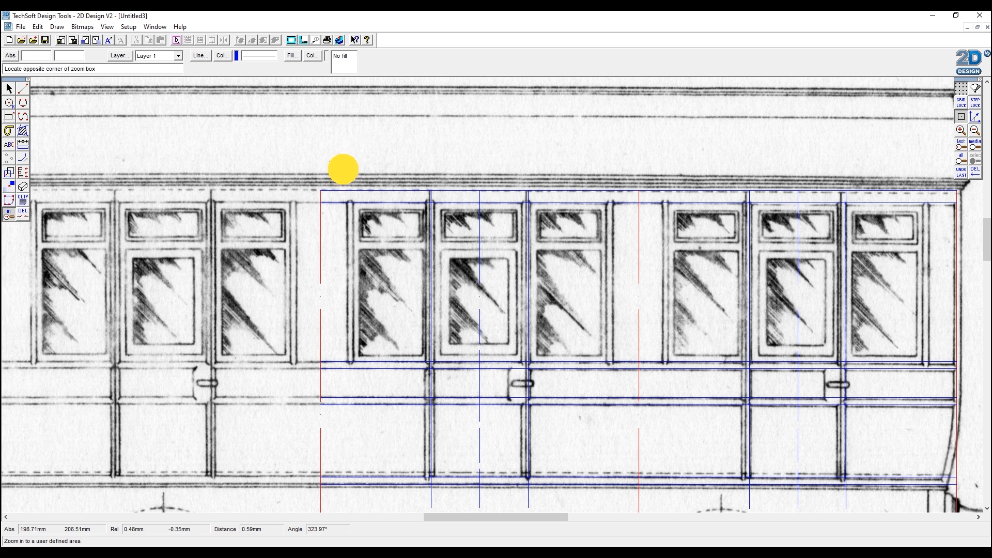
click(484, 241)
click(23, 144)
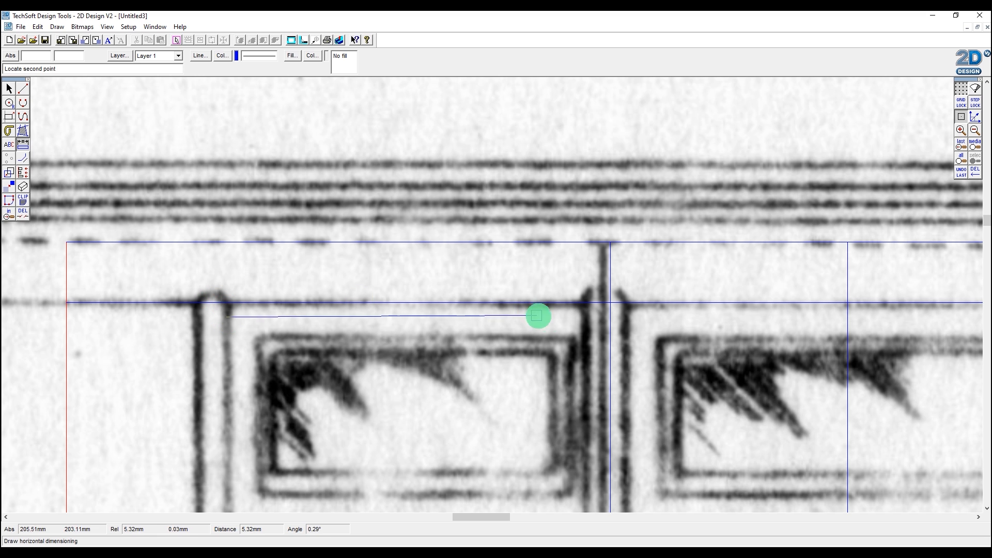
click(610, 304)
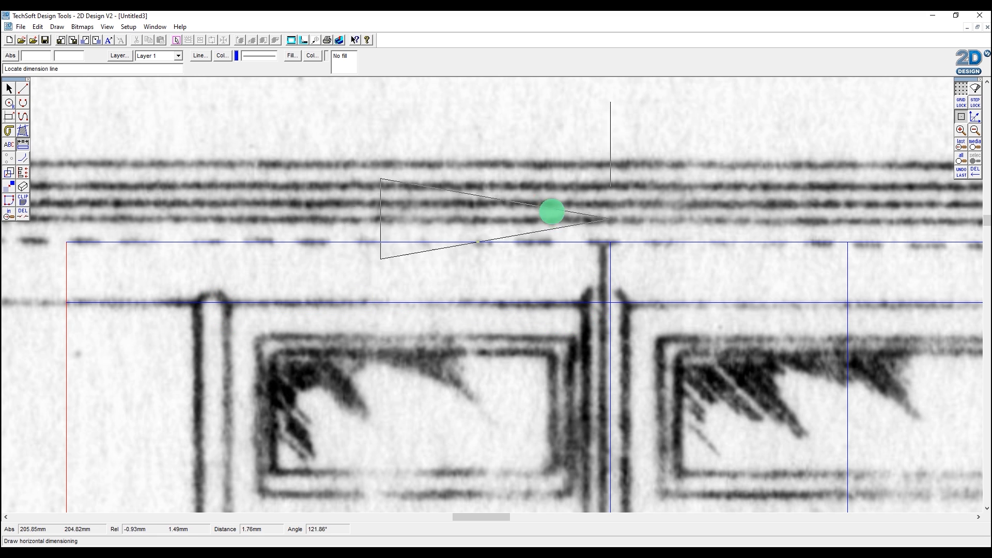
click(535, 178)
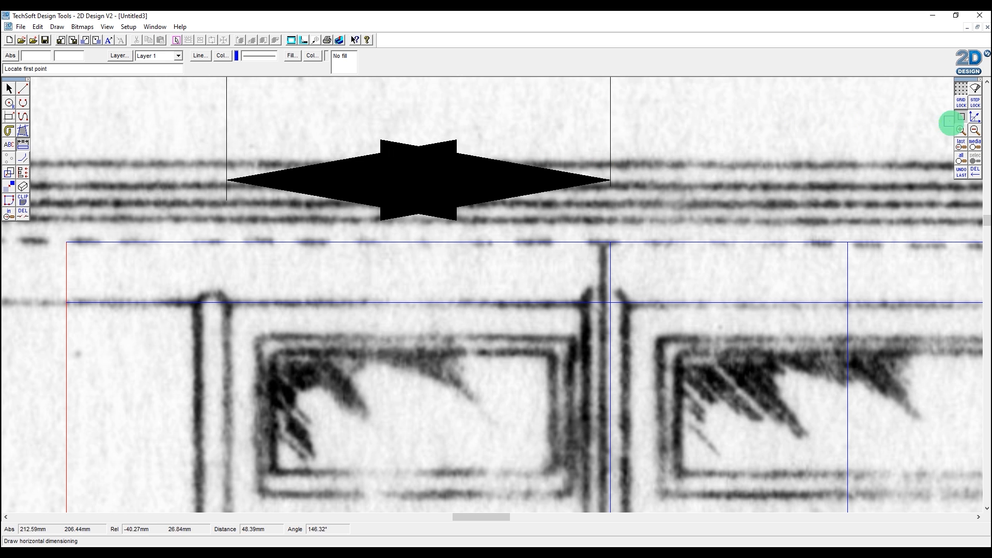
click(974, 130)
click(974, 130)
click(974, 131)
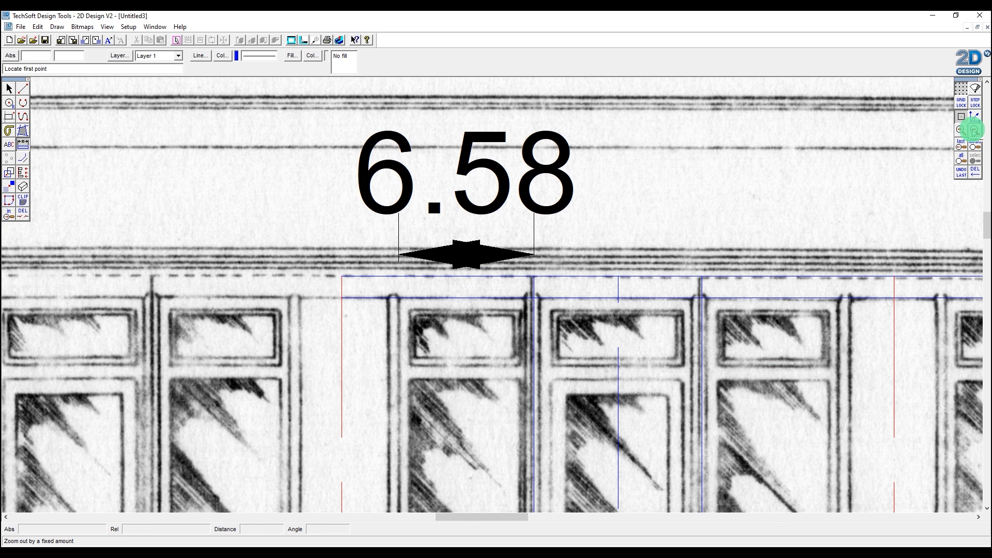
click(23, 213)
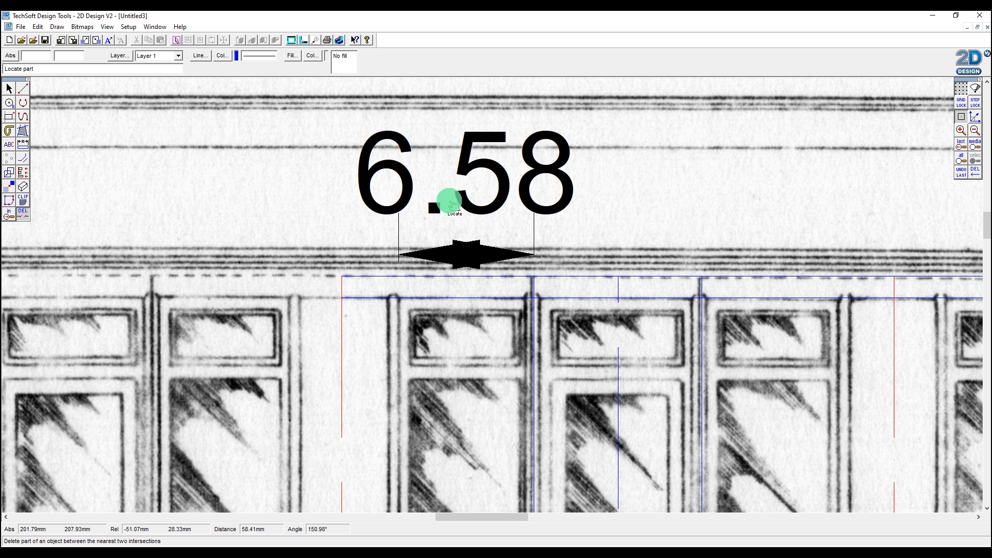
click(484, 196)
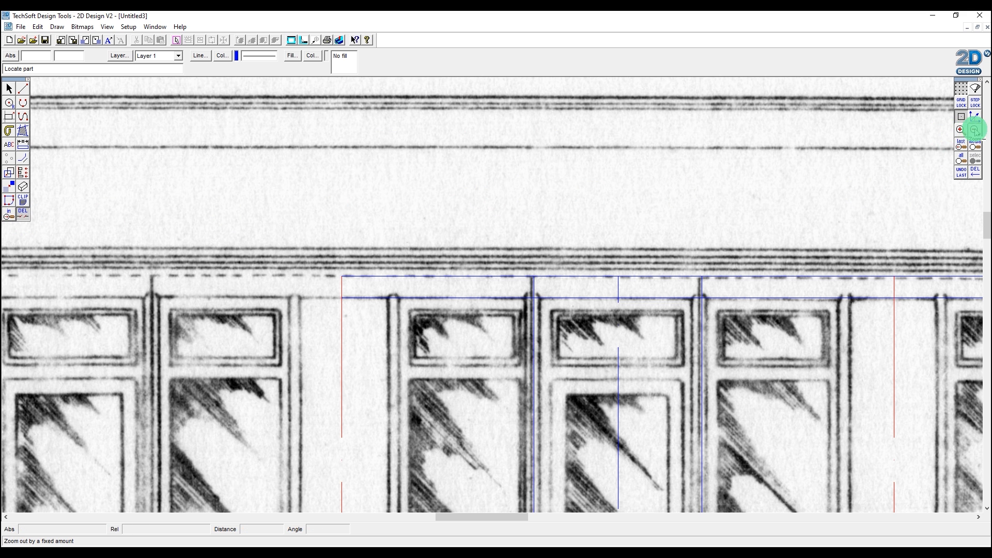
- Add contour lines parallel to the door lines at the outer window pillars of the two rightmost compartments, spaced by the measured distance
click(974, 130)
click(22, 158)
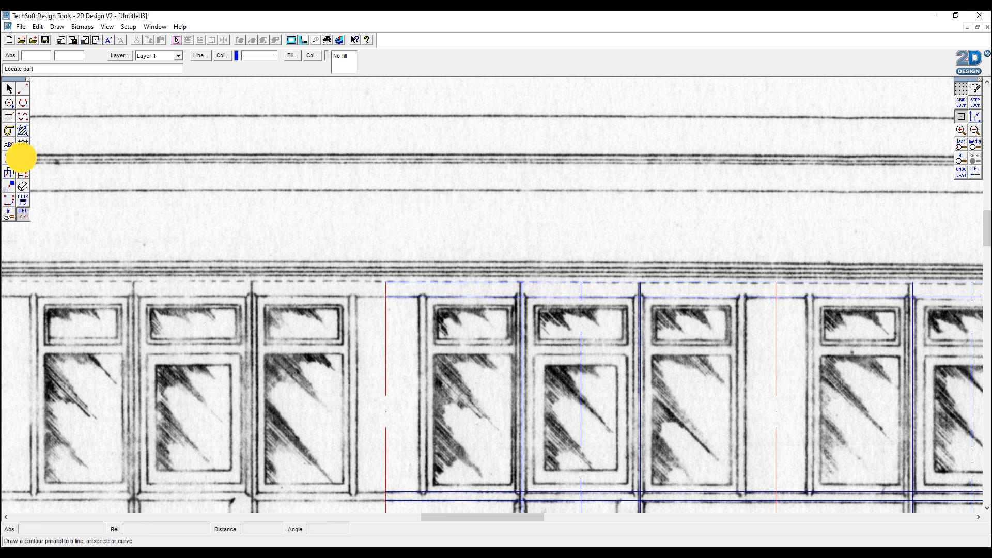
drag(542, 247, 494, 250)
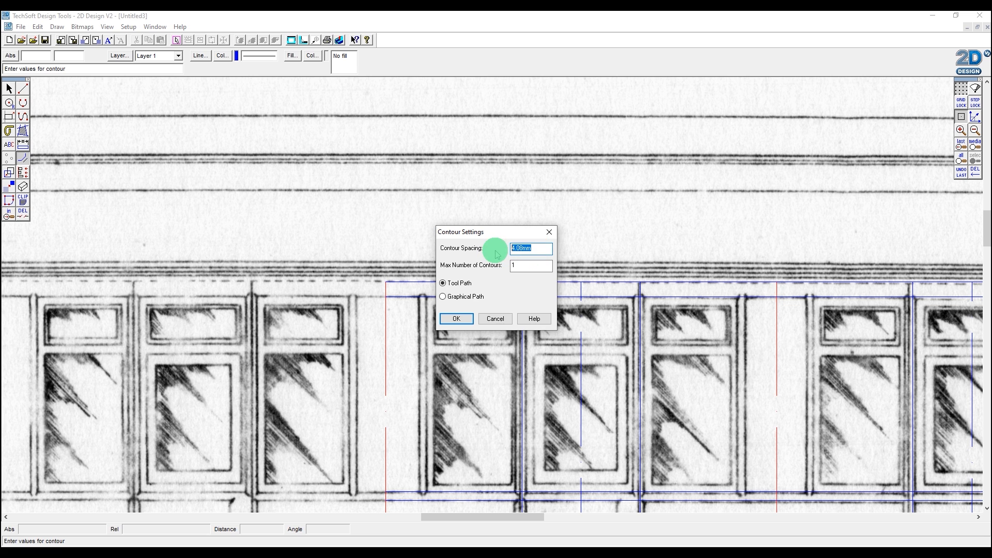
key(Return)
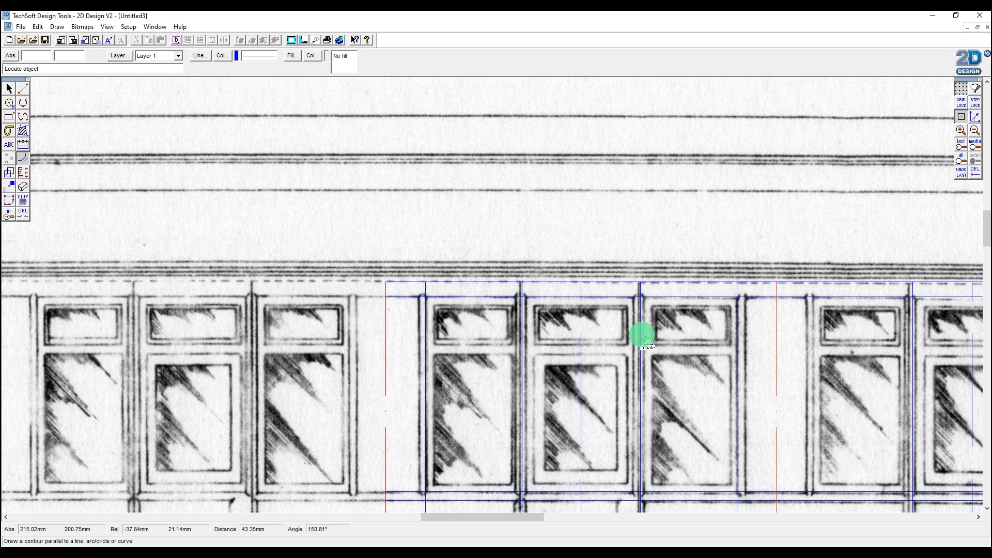
click(975, 130)
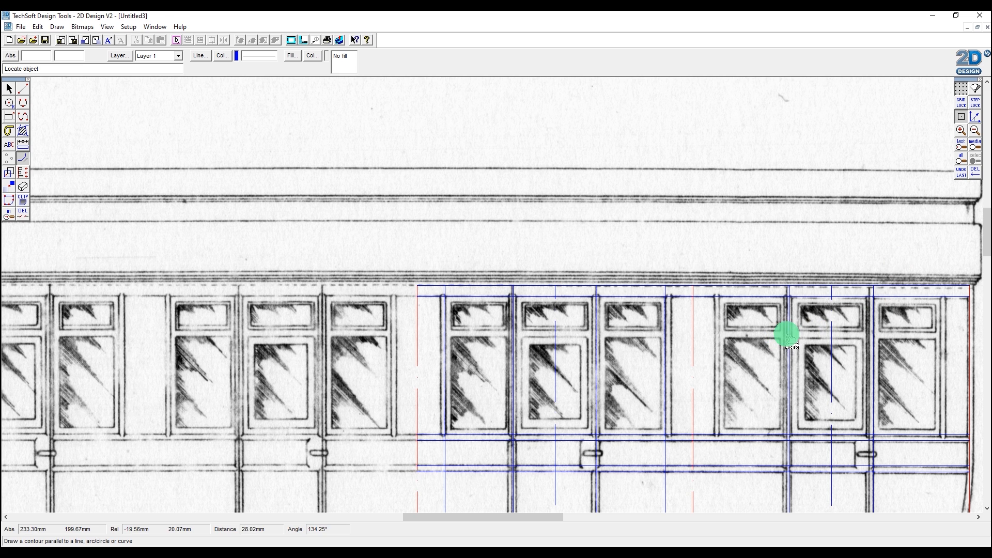
click(875, 336)
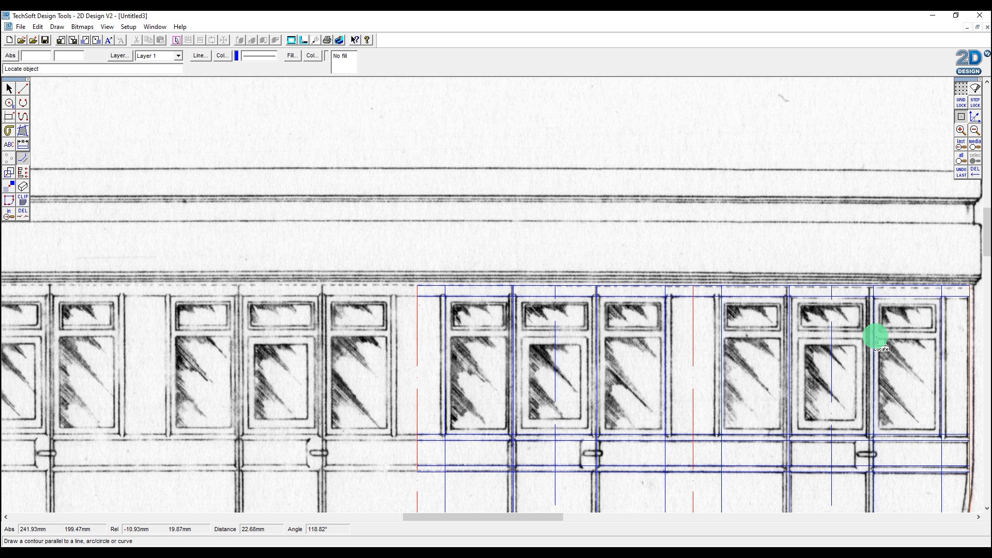
- Trim the four window pillar lines above the top panel line and at the waist rail in both compartments
scroll(986, 232, down, 3)
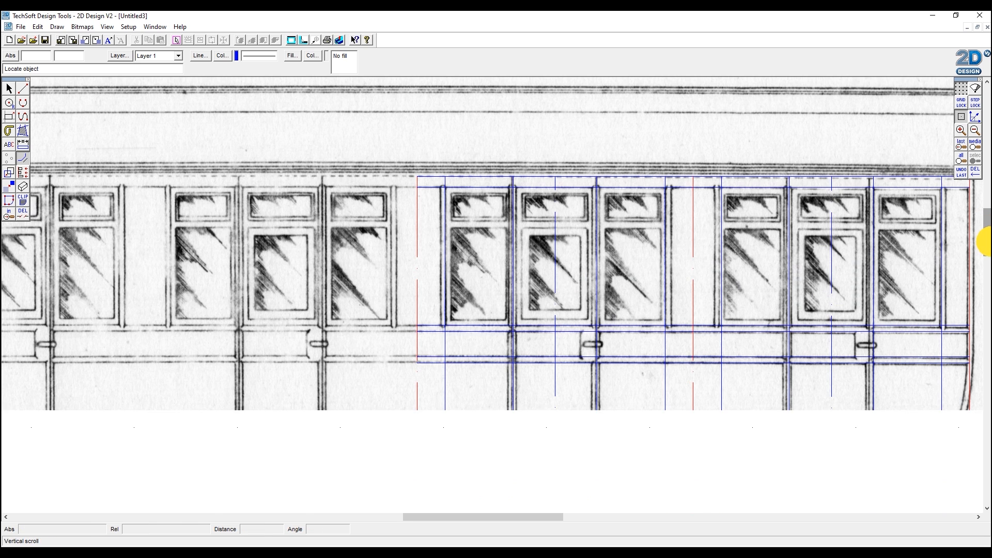
click(29, 214)
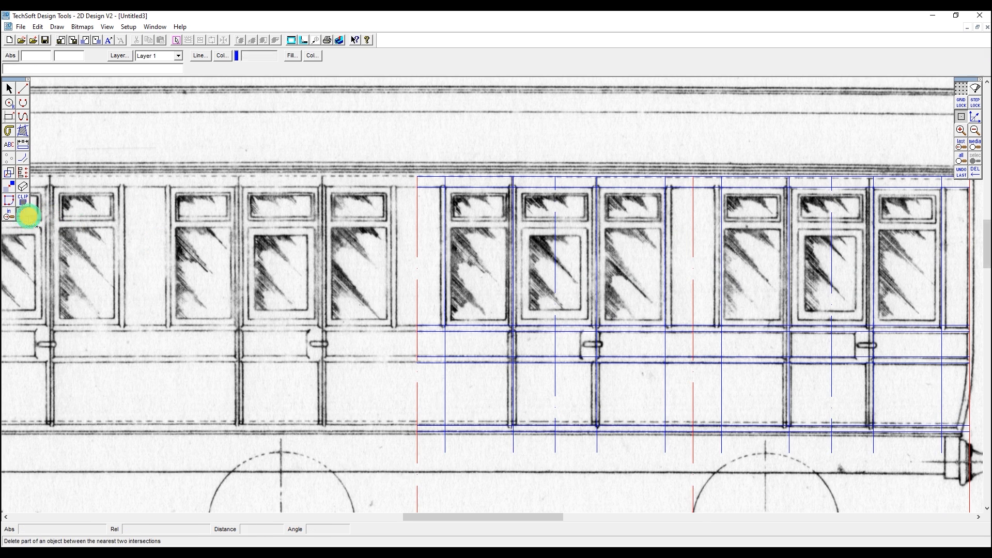
click(445, 327)
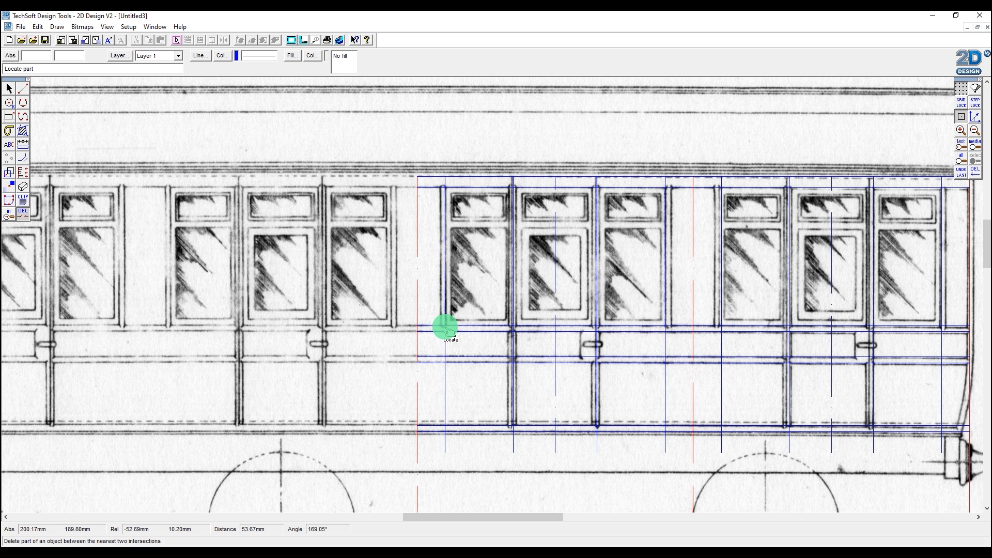
click(443, 182)
click(665, 184)
click(665, 330)
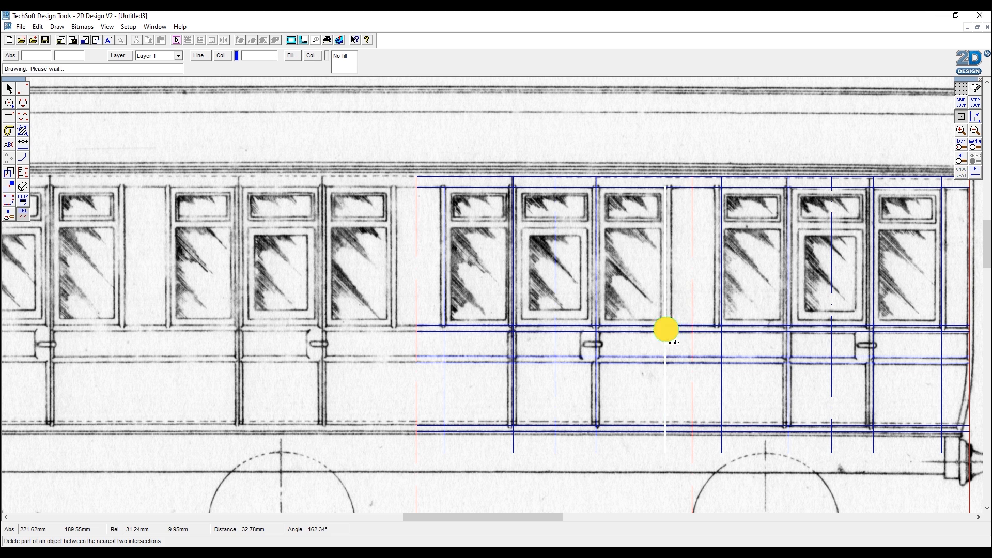
click(721, 330)
click(722, 181)
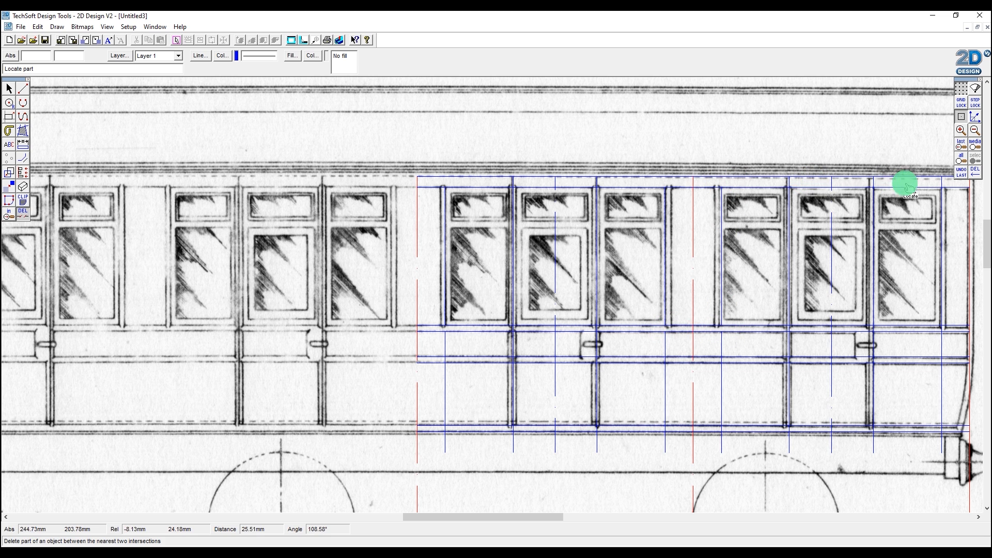
click(943, 182)
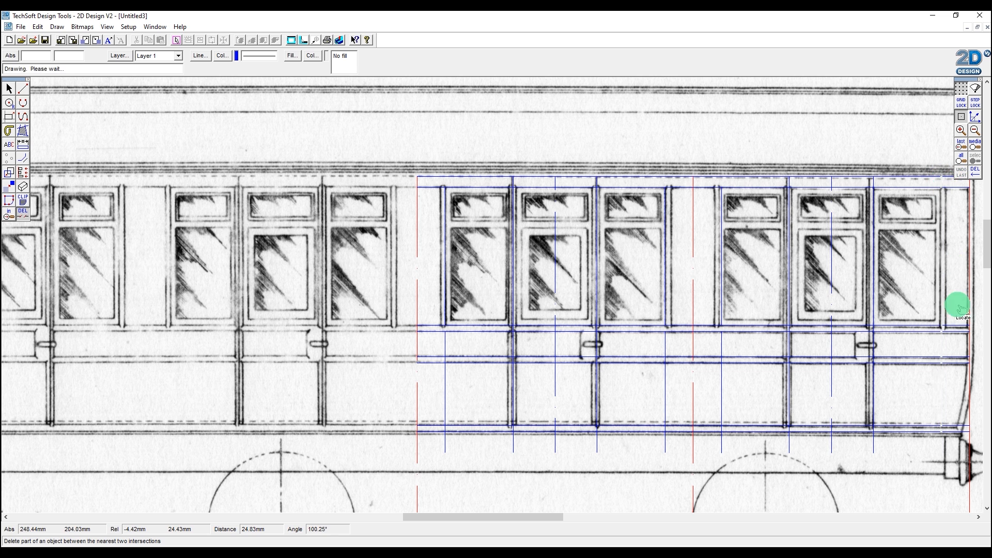
click(941, 328)
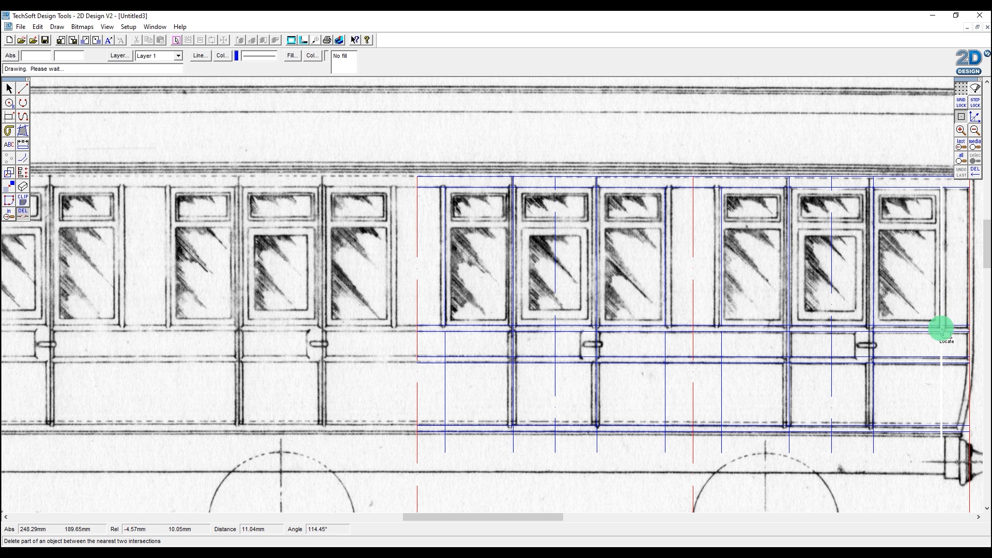
- Delete the leftover pieces of the window pillar lines below the waist rail
click(29, 213)
click(38, 213)
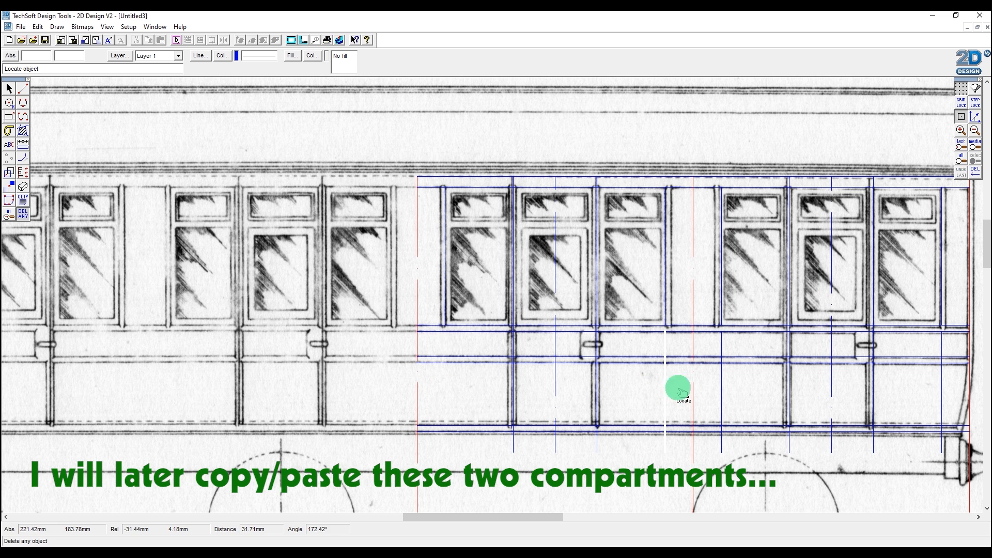
click(718, 384)
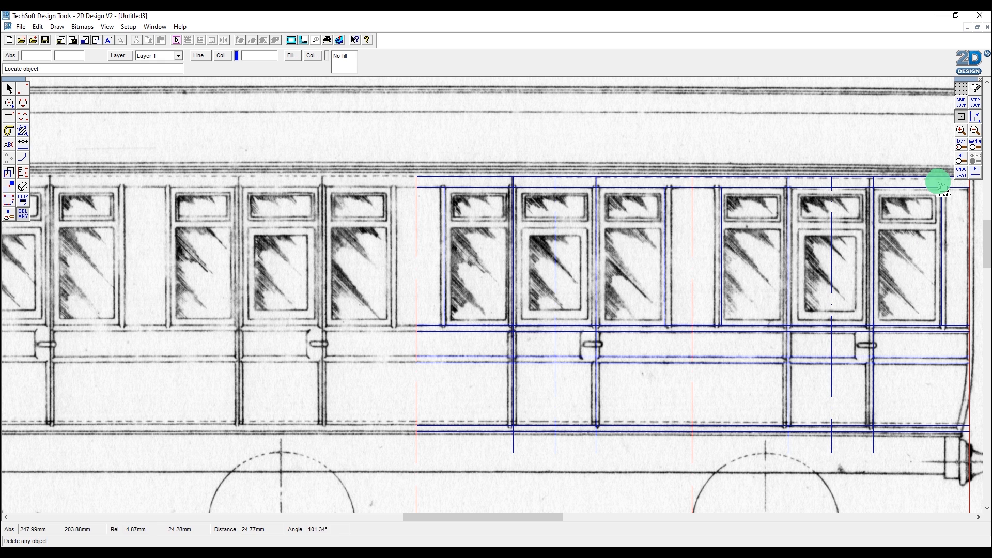
- Trim off the door line ends that extend below the bottom of the carriage body
click(22, 212)
drag(33, 215, 52, 215)
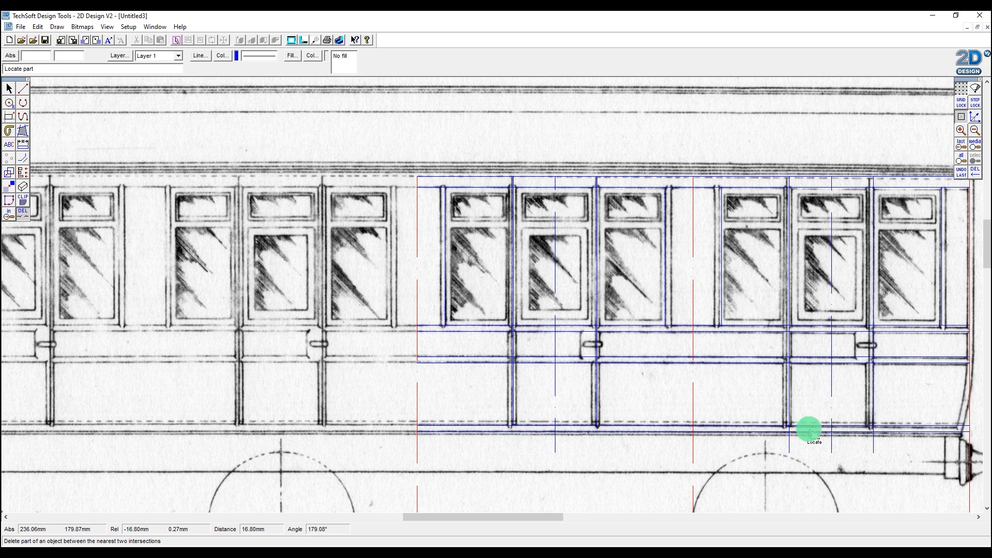
click(873, 429)
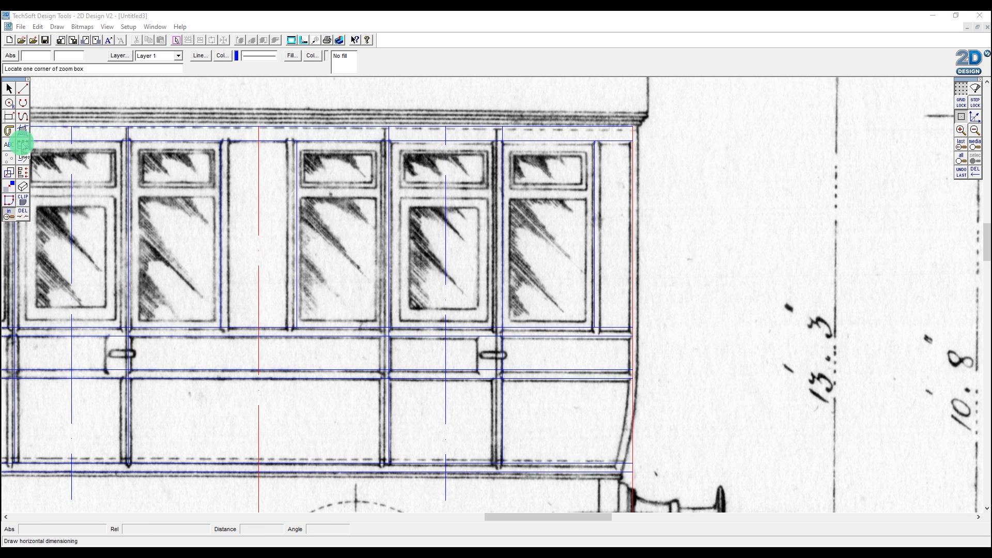
- Measure the horizontal gap between the end panel edge and the outer body end beside the windows, and delete the dimension
click(23, 145)
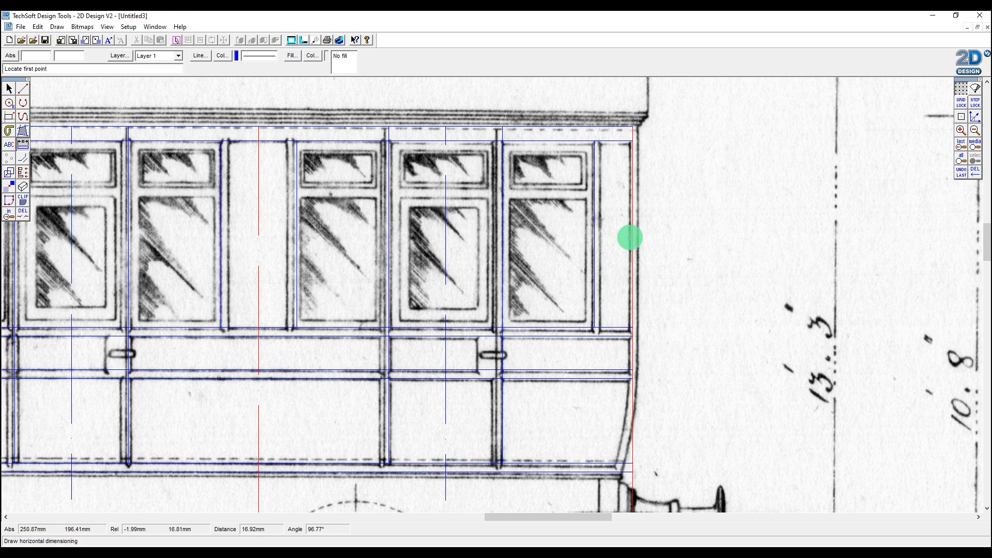
click(639, 238)
click(708, 243)
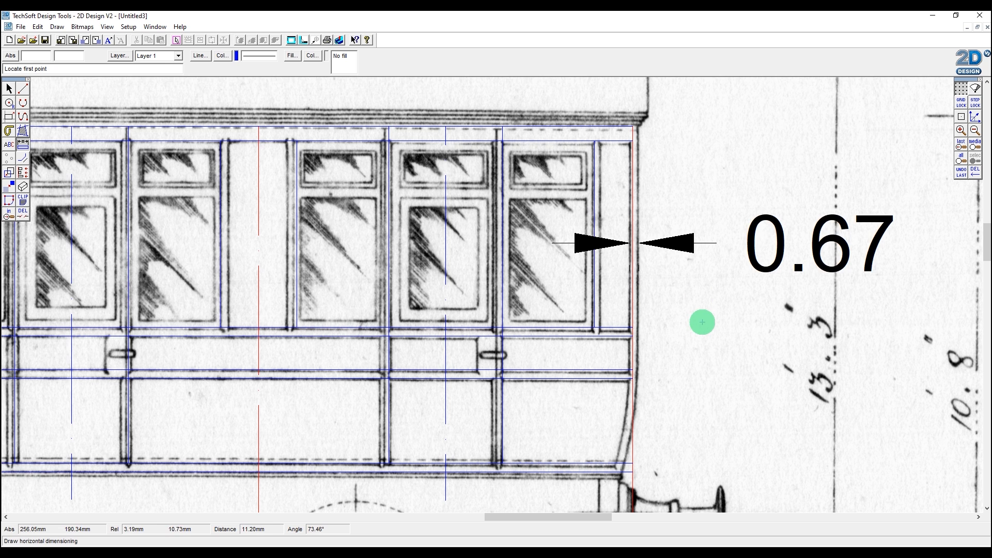
click(24, 213)
click(679, 243)
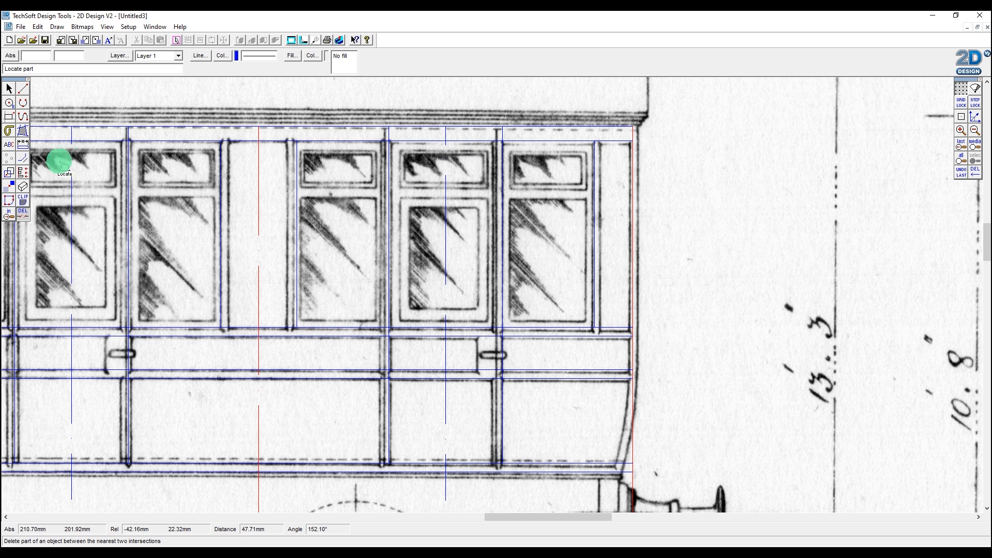
- Add a contour line 0.7 mm inside the right body end and trim it to the window and waist panels
click(23, 160)
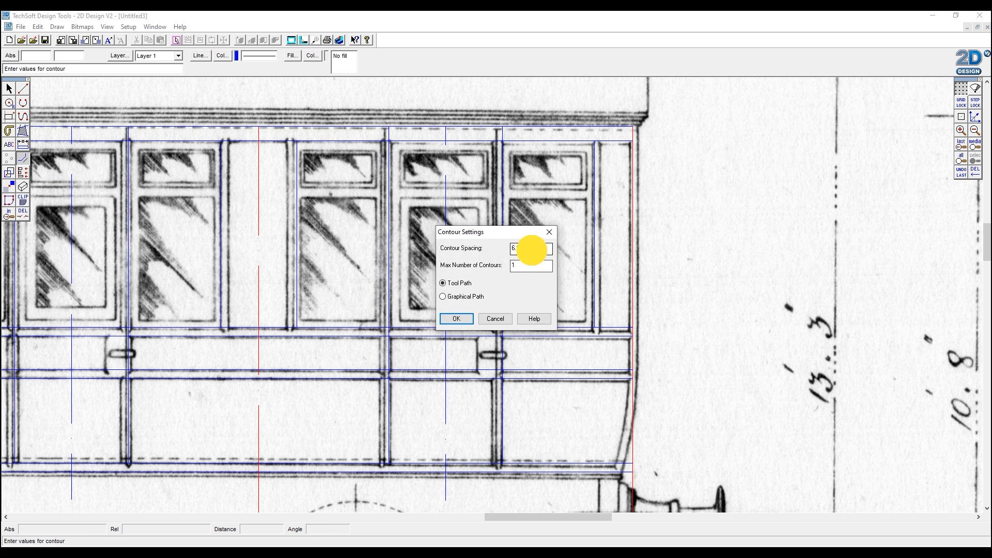
text(.7)
key(Return)
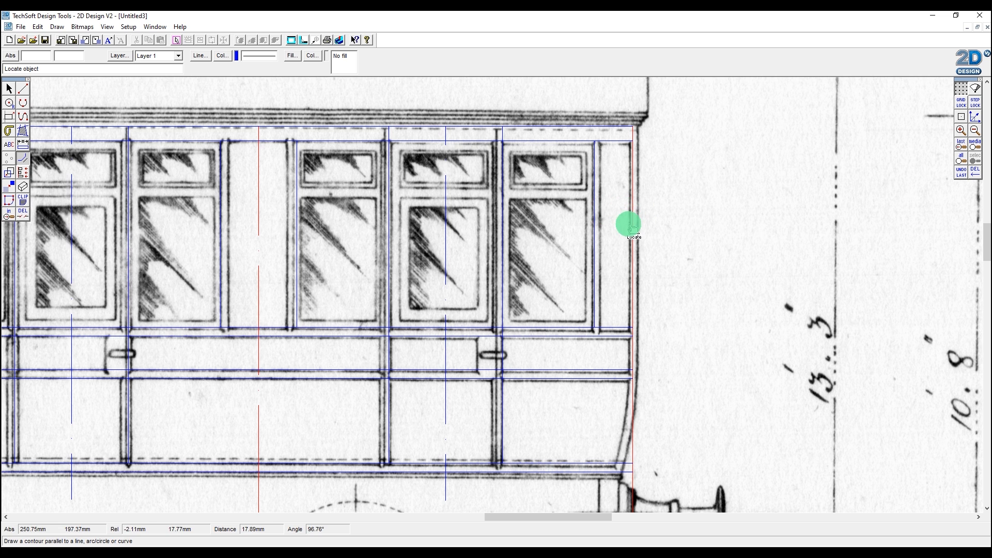
click(23, 214)
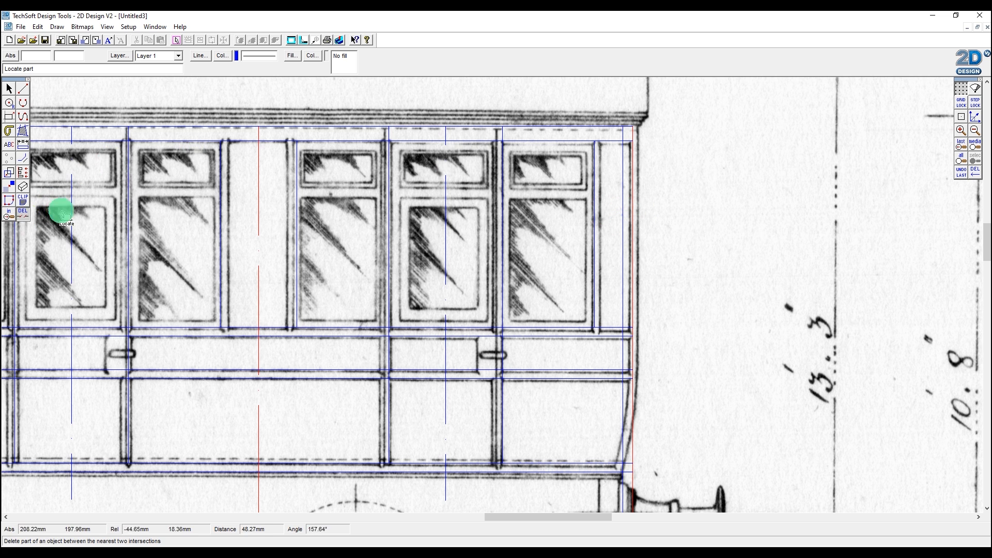
click(623, 134)
click(626, 140)
click(628, 326)
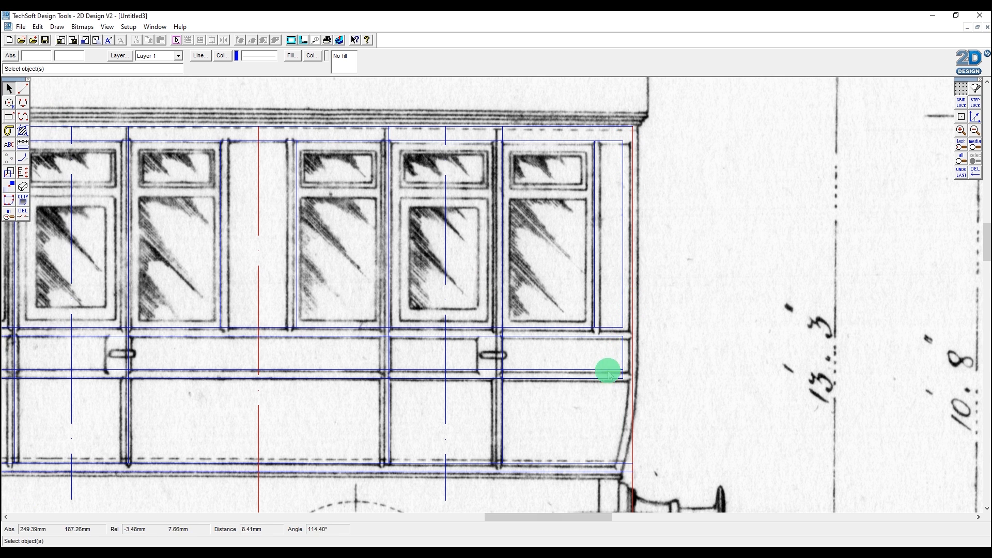
- Extend the lower waist rail line about 3 mm beyond the right body end and trim off the excess
click(624, 378)
drag(630, 379, 666, 378)
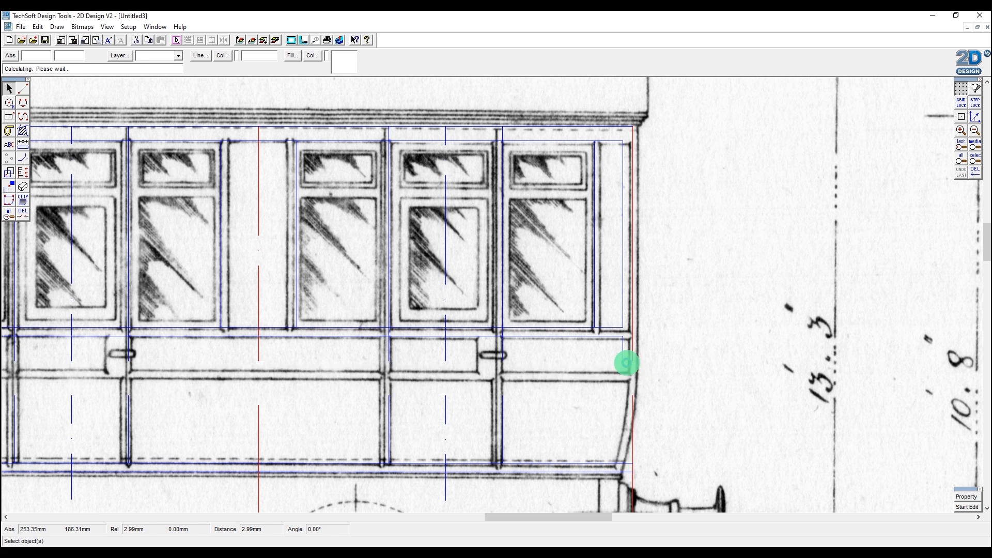
click(22, 212)
click(652, 377)
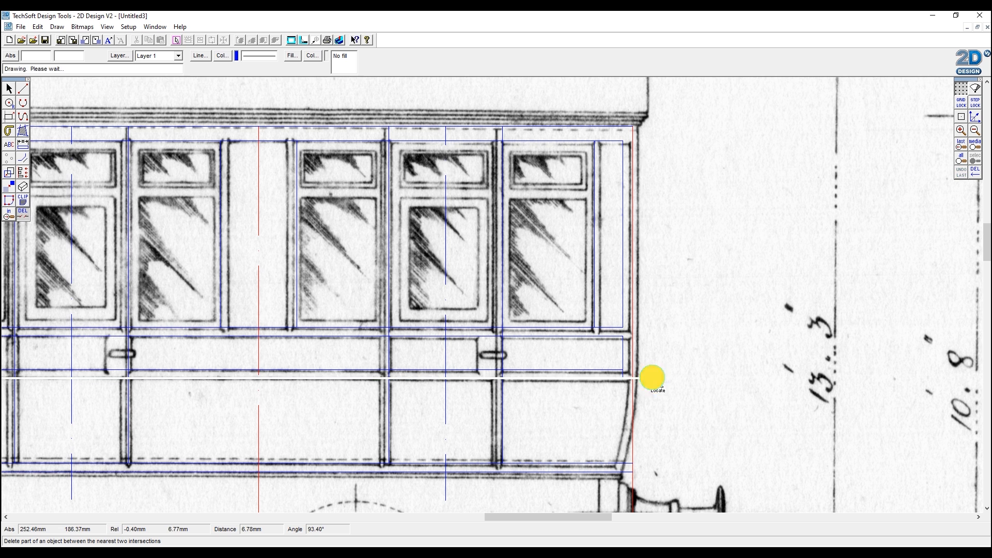
- Dimension the horizontal gap between the lower end panel edge and the outer body end line
click(23, 145)
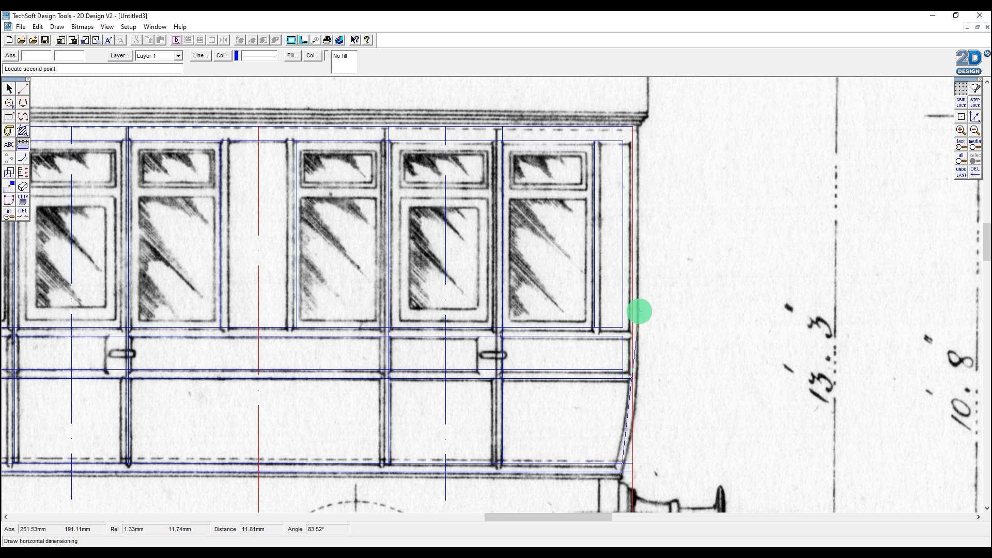
click(639, 311)
click(757, 352)
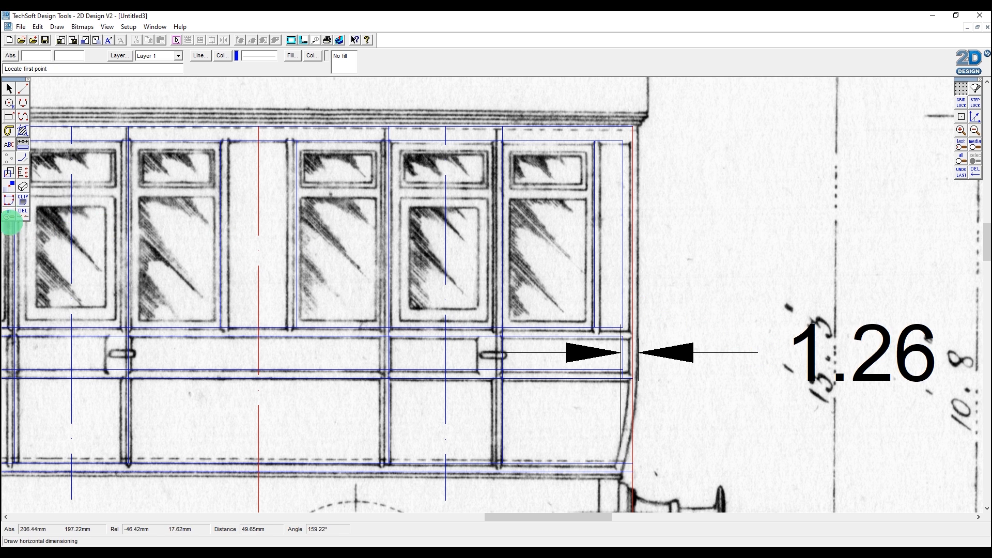
- Delete the lower gap dimension and add a contour line 1.26 mm inside the right outer body end line
click(22, 213)
click(750, 359)
click(23, 157)
drag(537, 248, 469, 248)
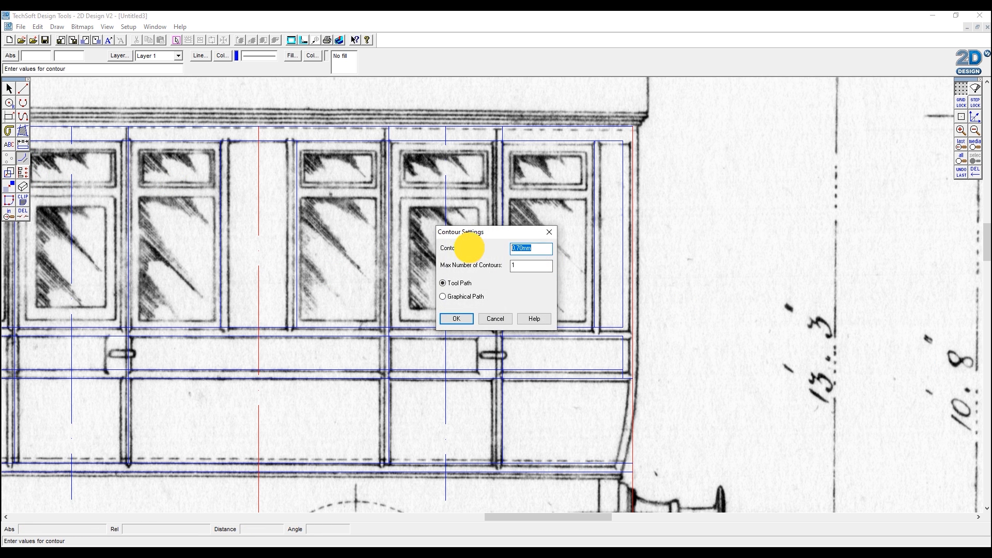
key(Return)
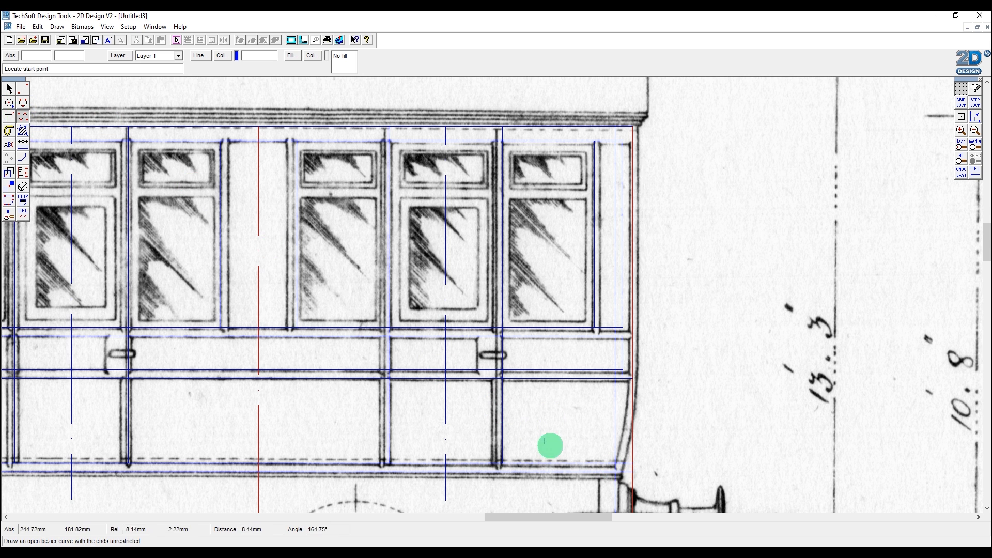
- Draw an open Bezier curve about 6.9 mm long from the inner contour line at the bottom rail up to the outer body end at the waist rail
click(959, 116)
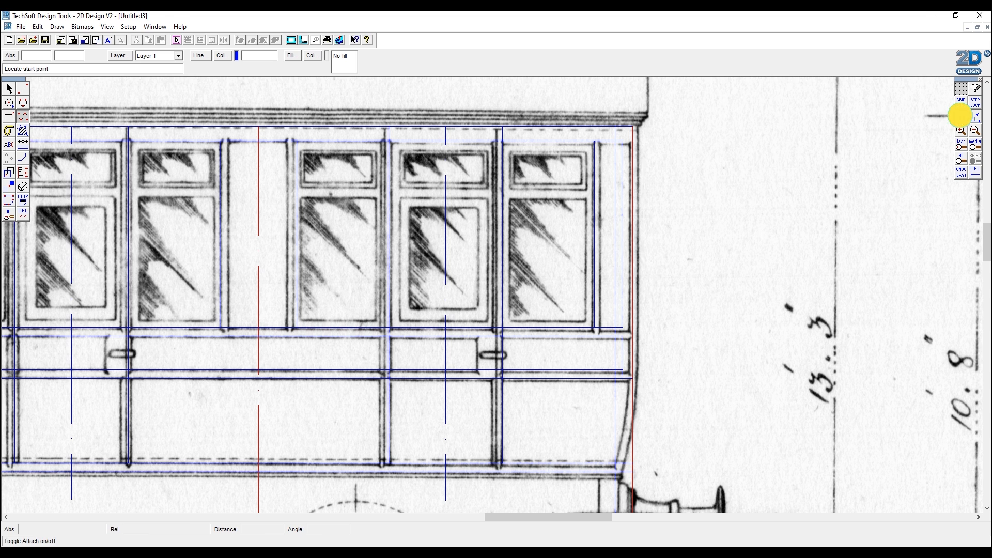
click(614, 470)
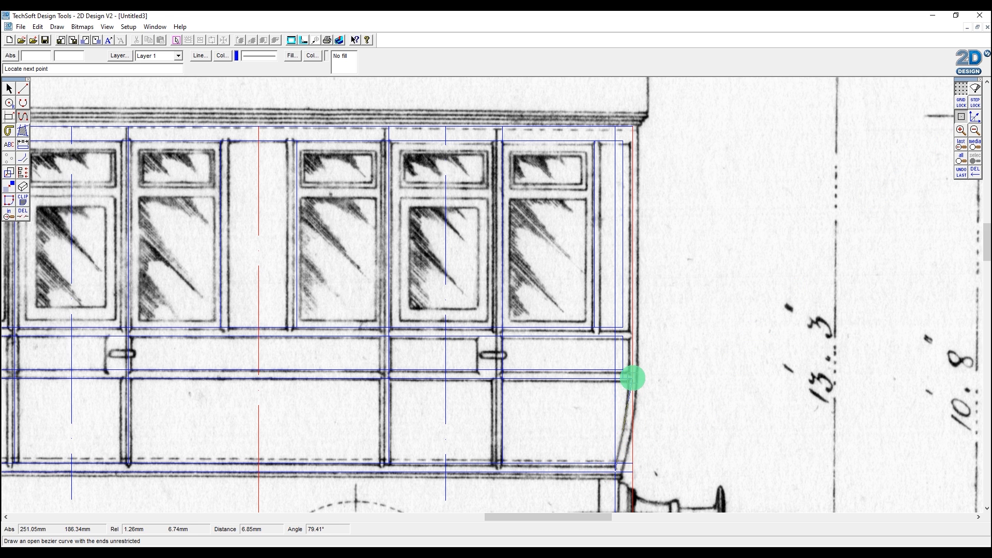
click(631, 379)
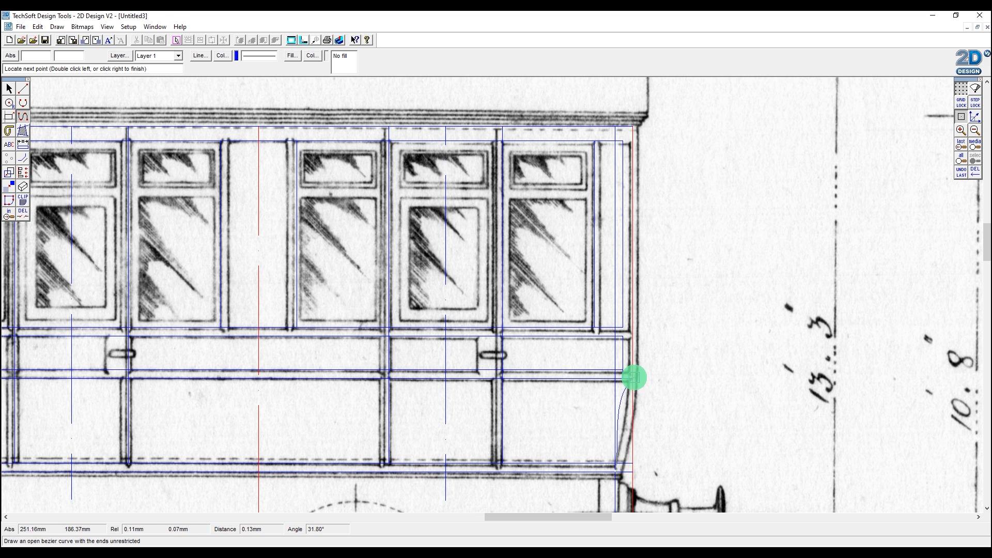
right_click(631, 379)
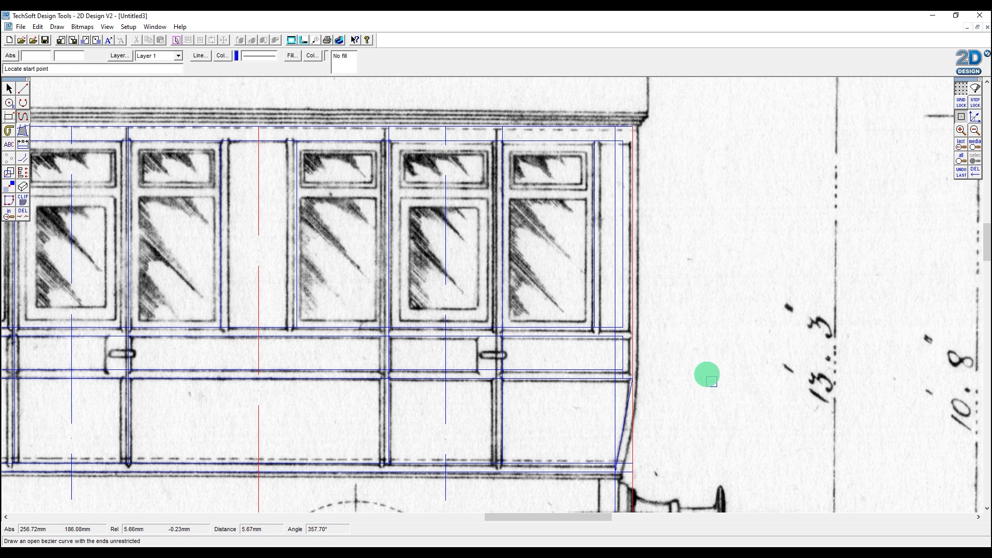
- Edit the new curve's two control points so it bows outward like the tumblehome at the lower body end
click(9, 89)
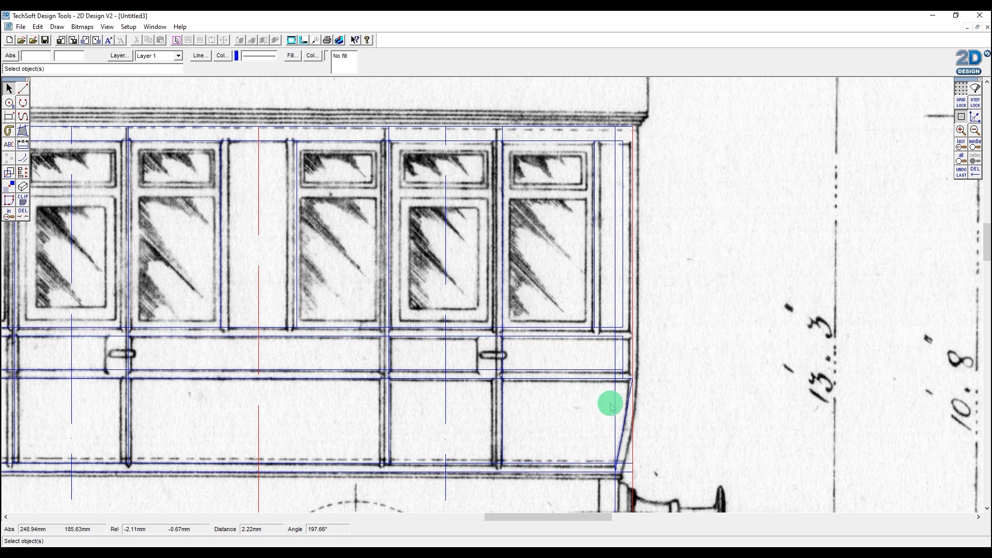
click(627, 417)
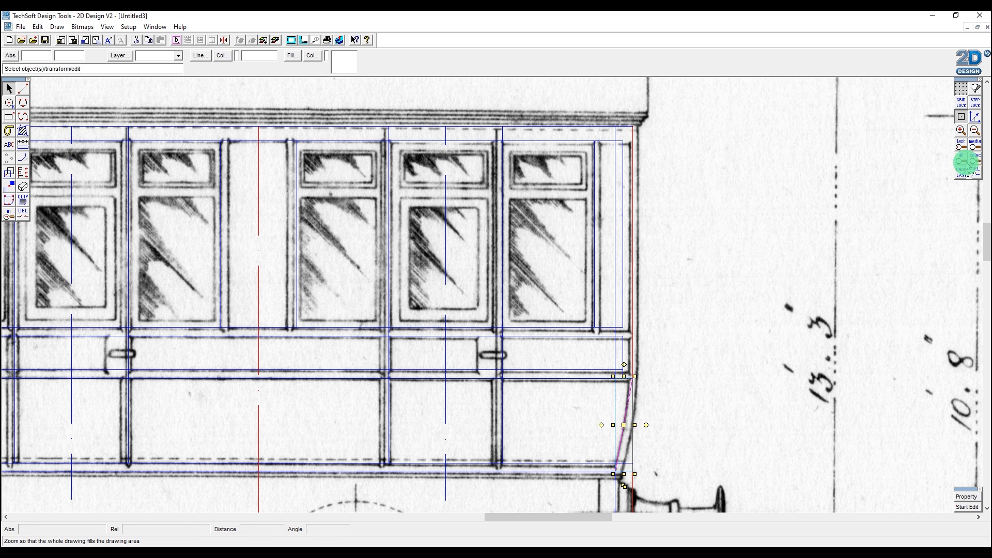
click(974, 159)
click(966, 506)
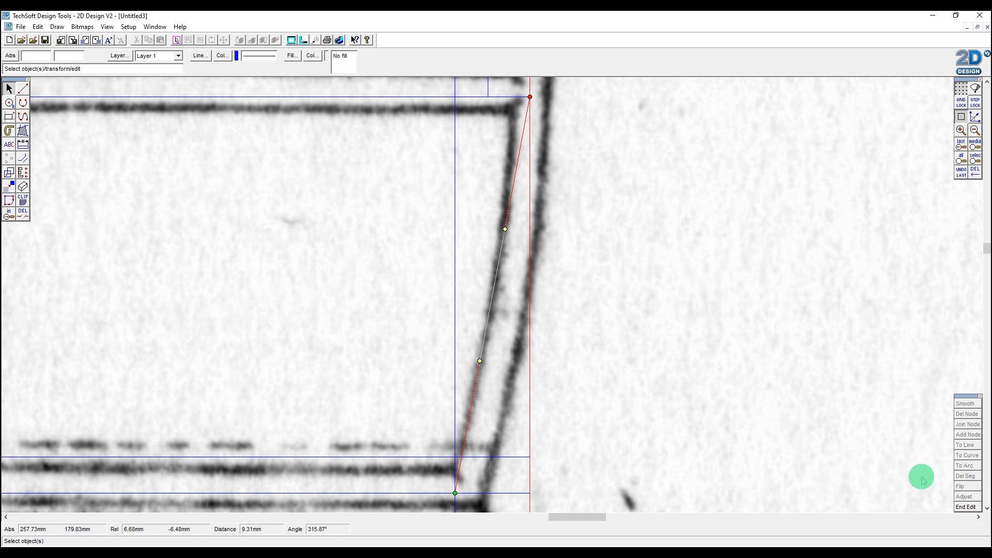
drag(505, 227, 515, 239)
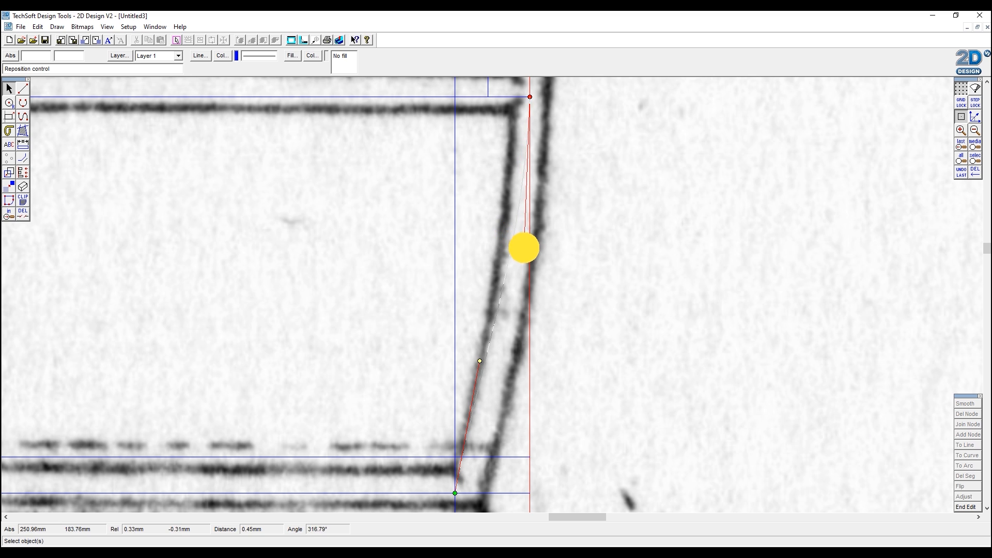
drag(527, 252, 492, 385)
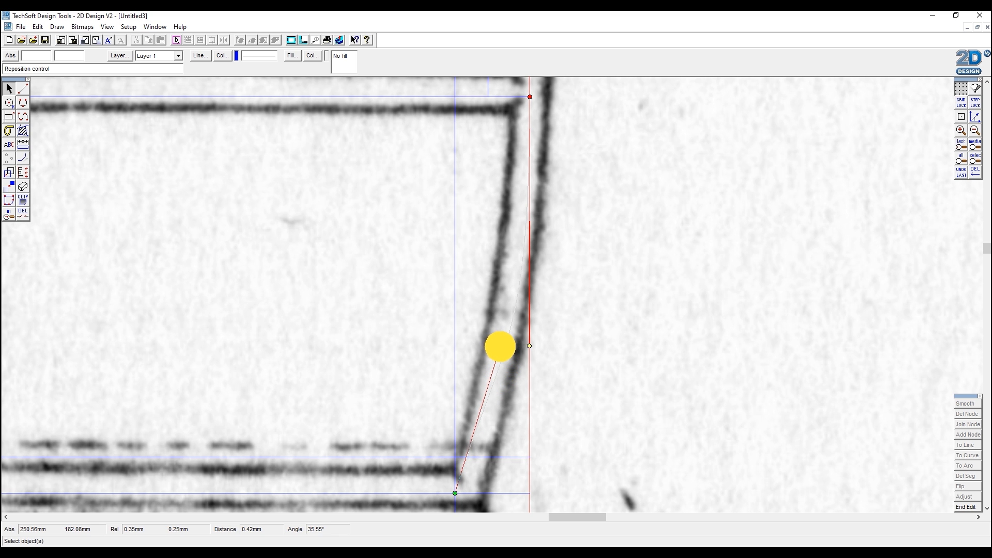
drag(500, 346, 523, 292)
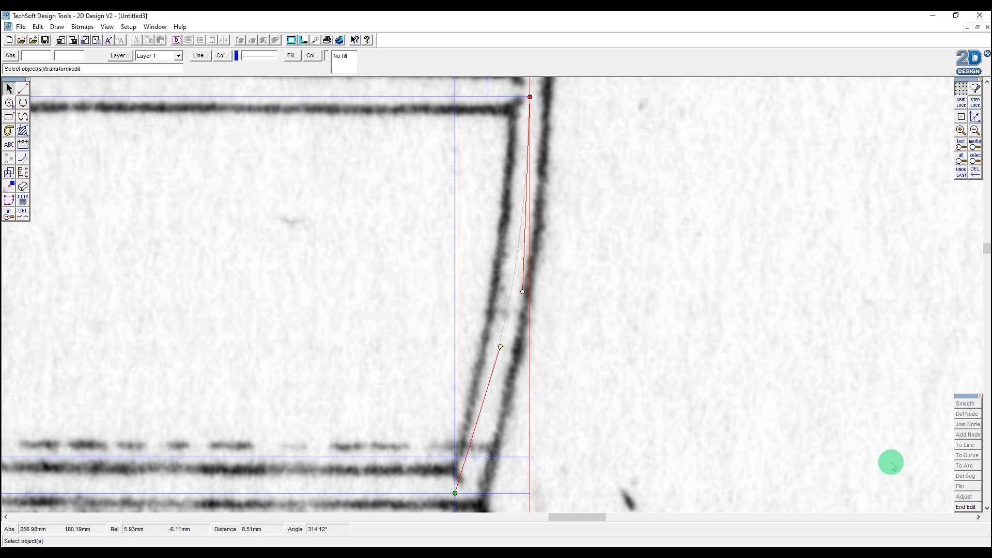
click(962, 506)
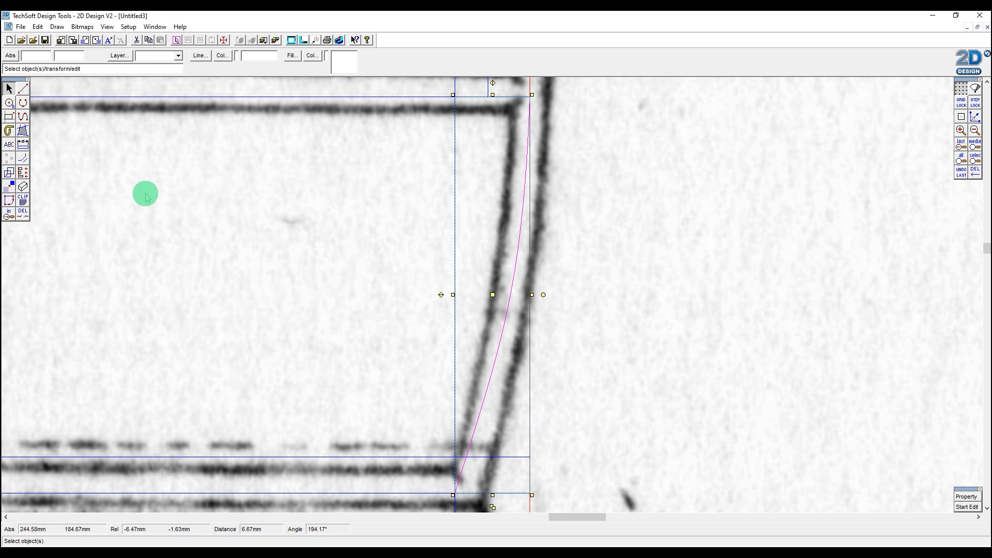
- Try a contour line 1.26 mm inside the lower body end curve and undo it
click(23, 158)
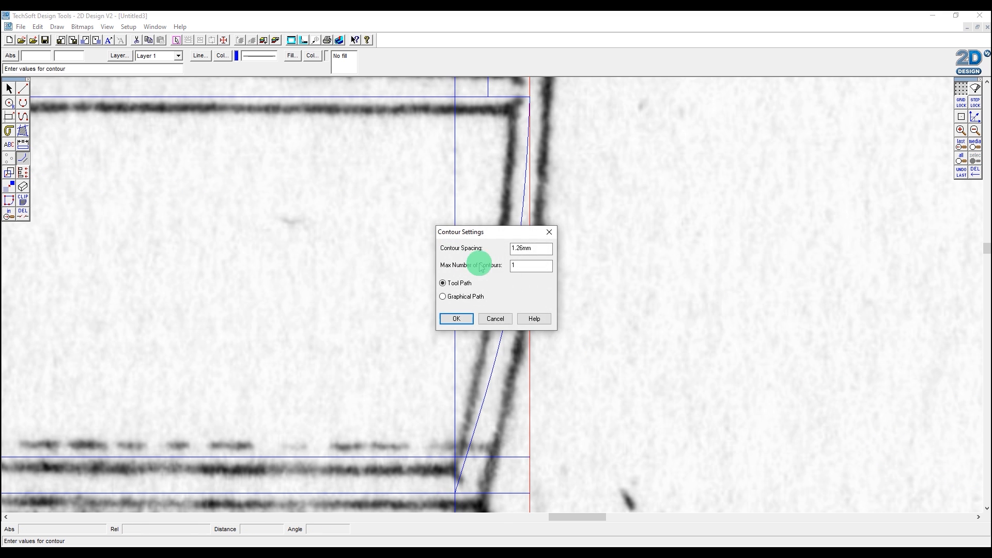
click(462, 318)
click(496, 355)
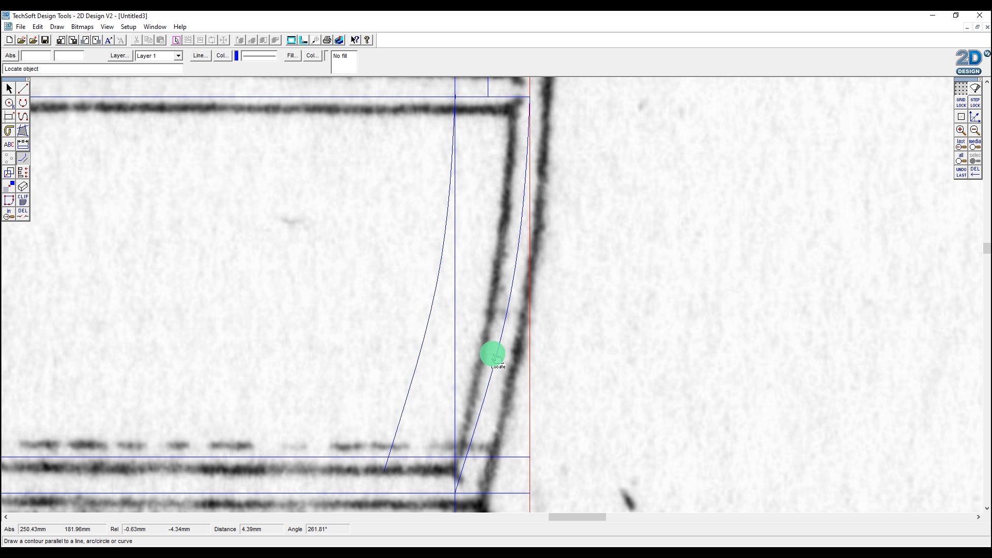
click(958, 172)
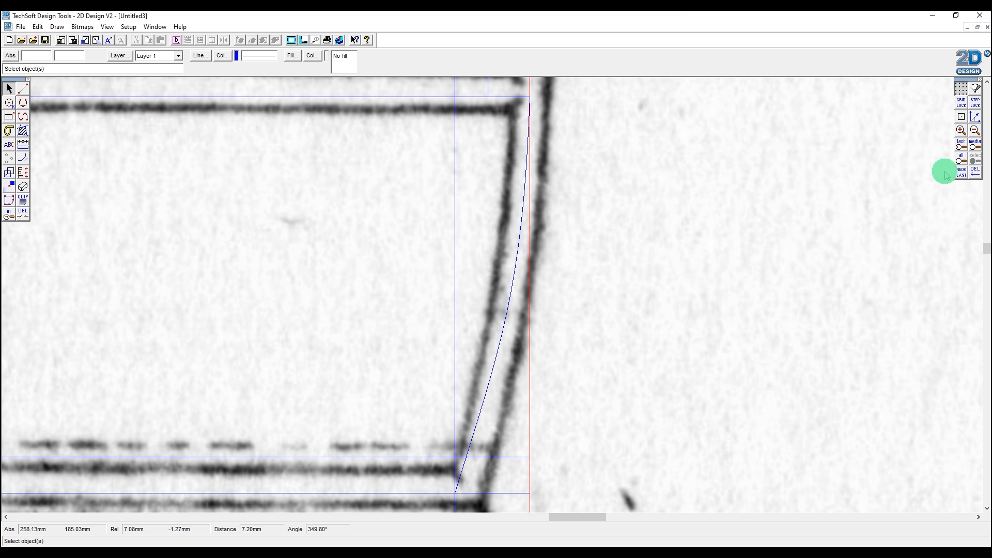
- Measure the horizontal gap between the waist panel's end edge and the top of the body end curve, and delete the dimension
click(974, 131)
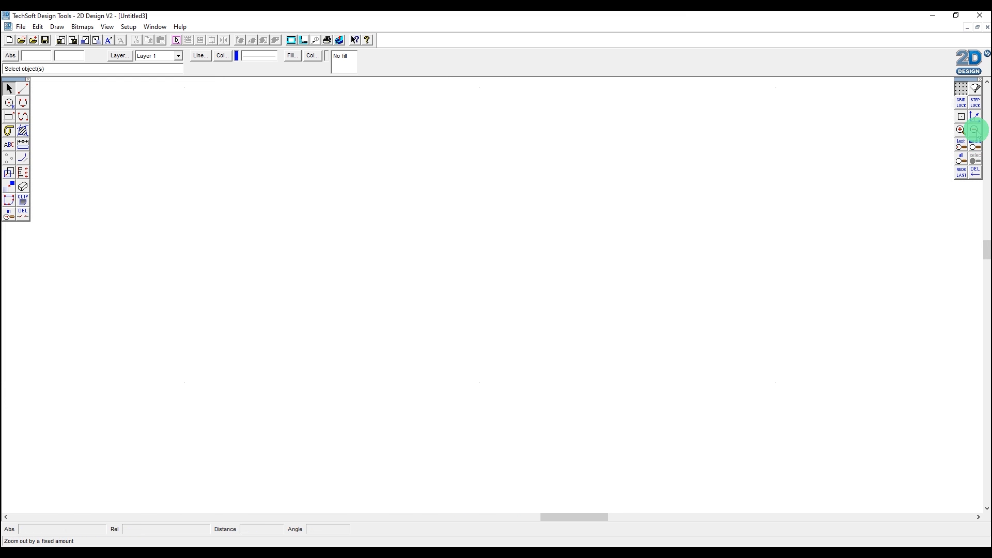
click(23, 145)
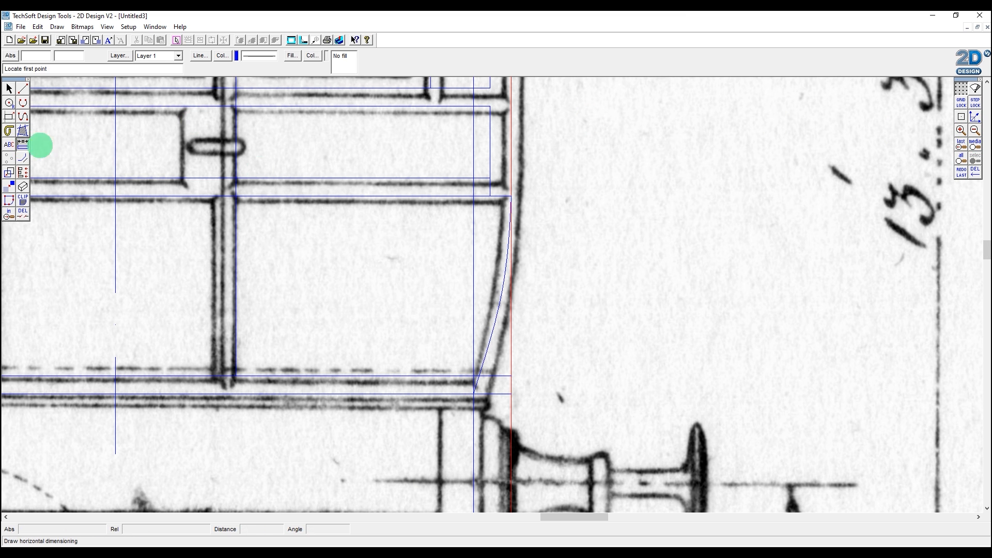
click(975, 116)
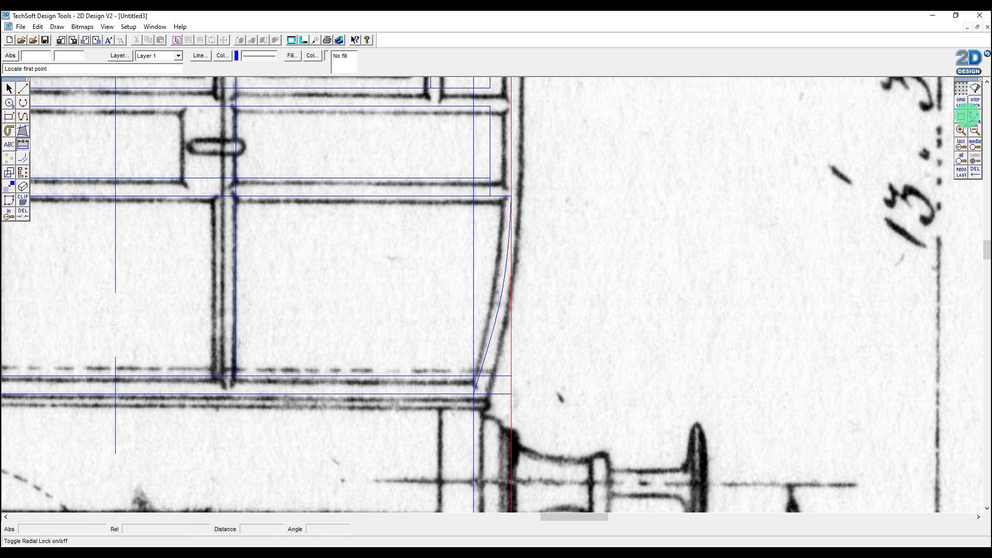
click(490, 195)
click(510, 197)
click(640, 201)
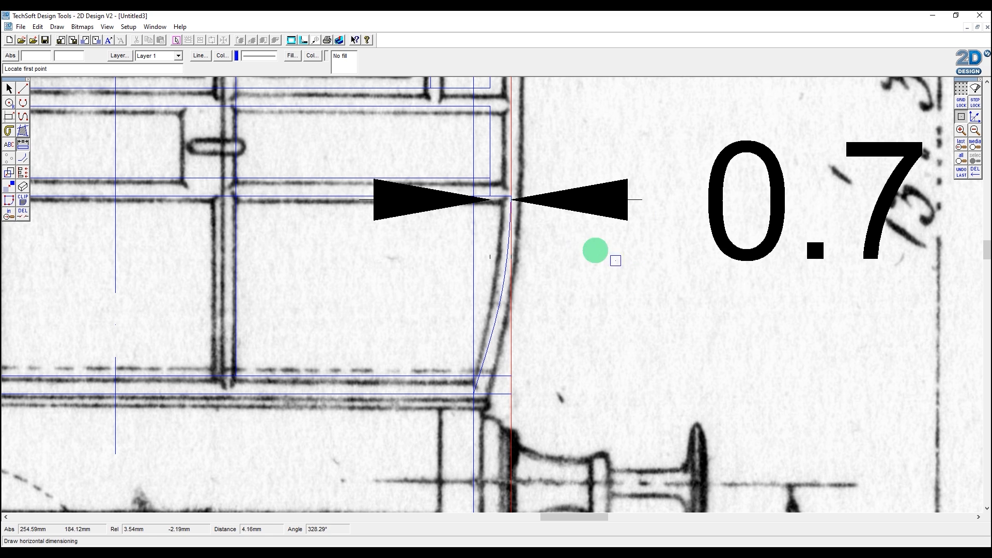
click(23, 213)
click(637, 252)
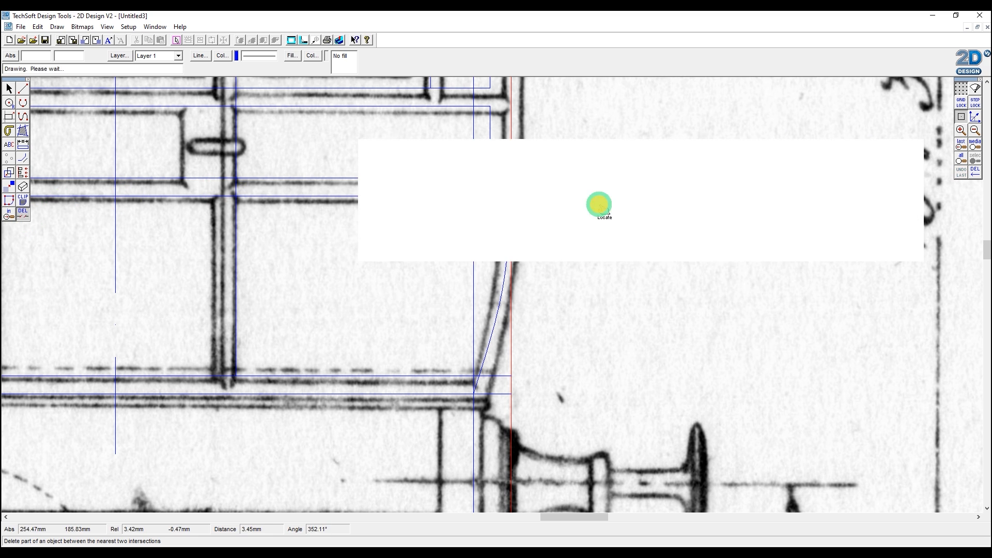
- Add a contour curve 0.7 mm inside the lower body end curve
click(22, 157)
double_click(530, 248)
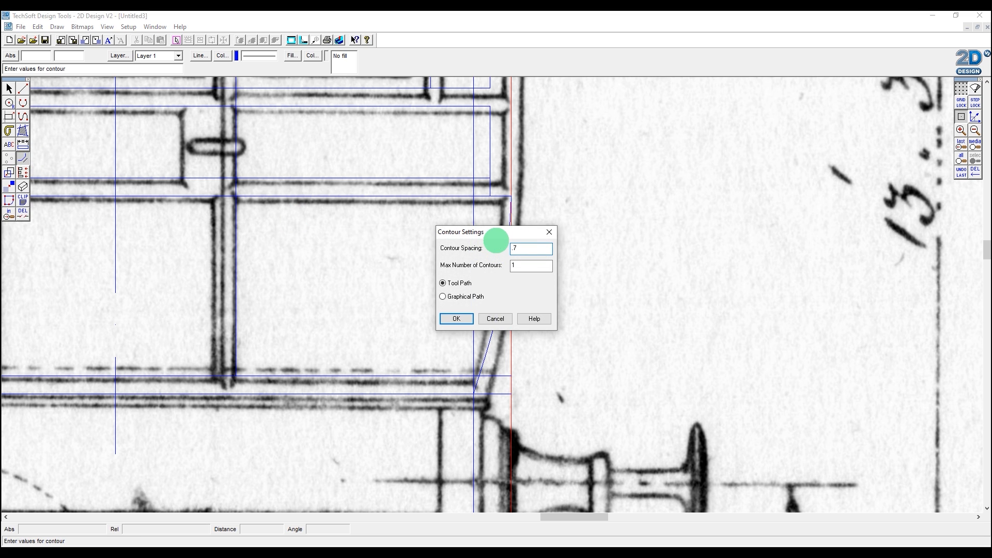
click(458, 319)
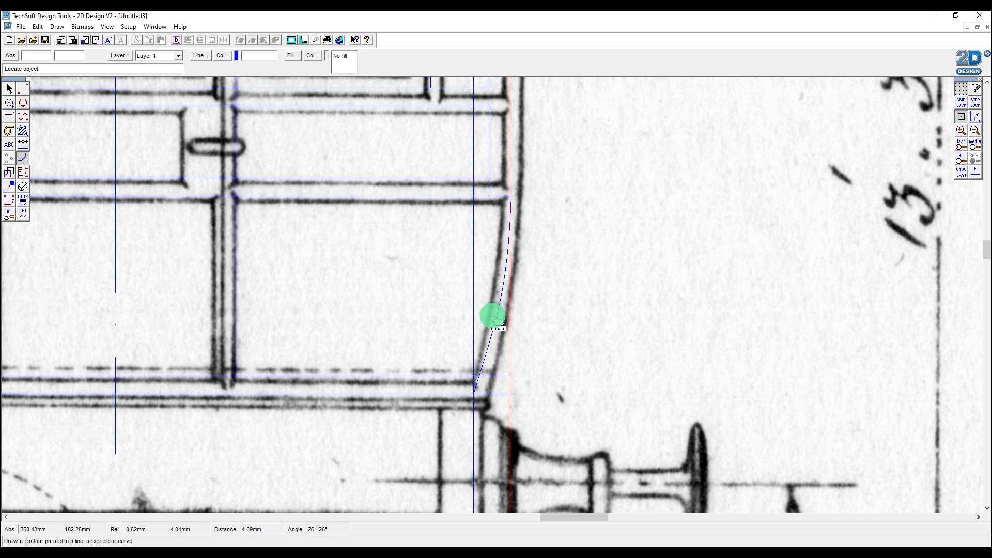
click(493, 317)
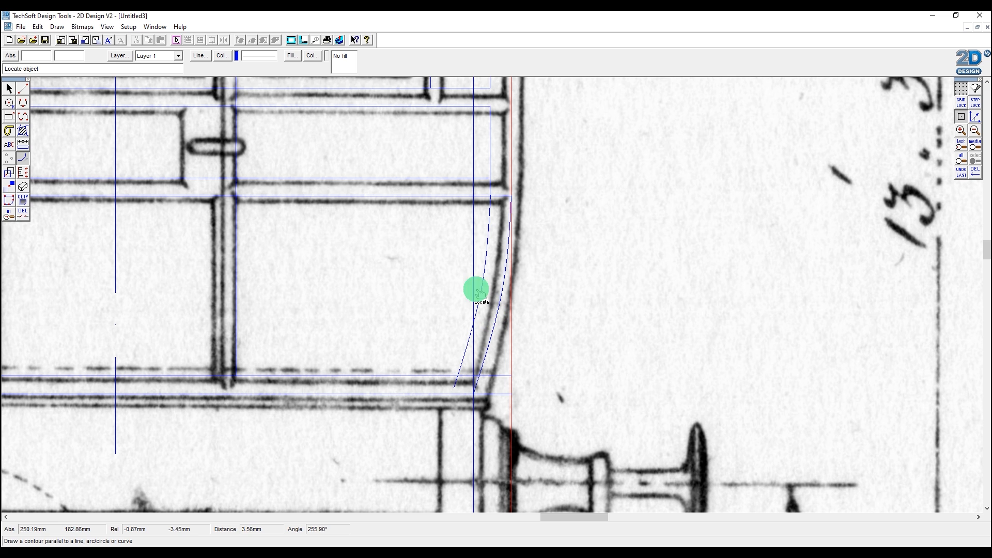
- Trim the rail, contour and body end lines to the two curves around the lower end panel, and delete the leftover vertical construction line
click(24, 216)
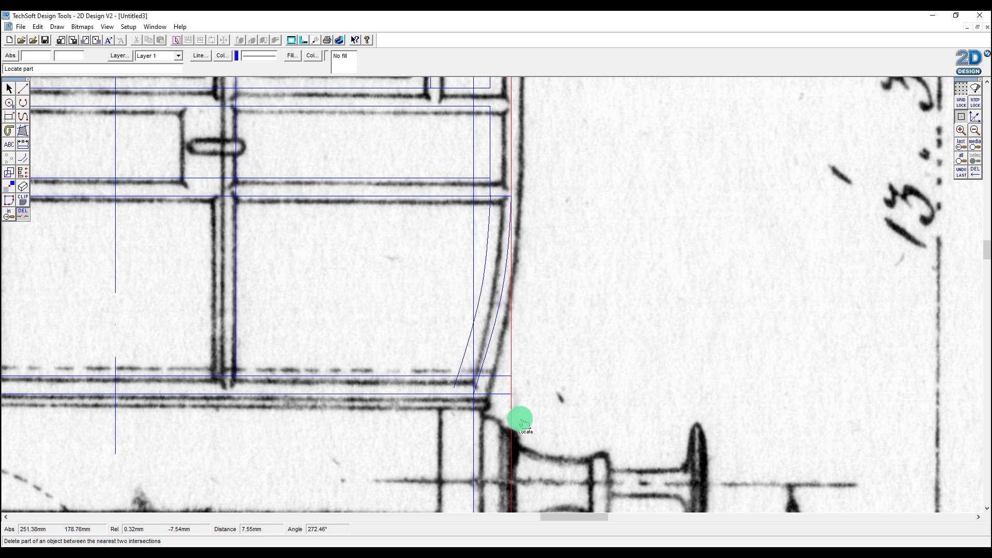
click(484, 397)
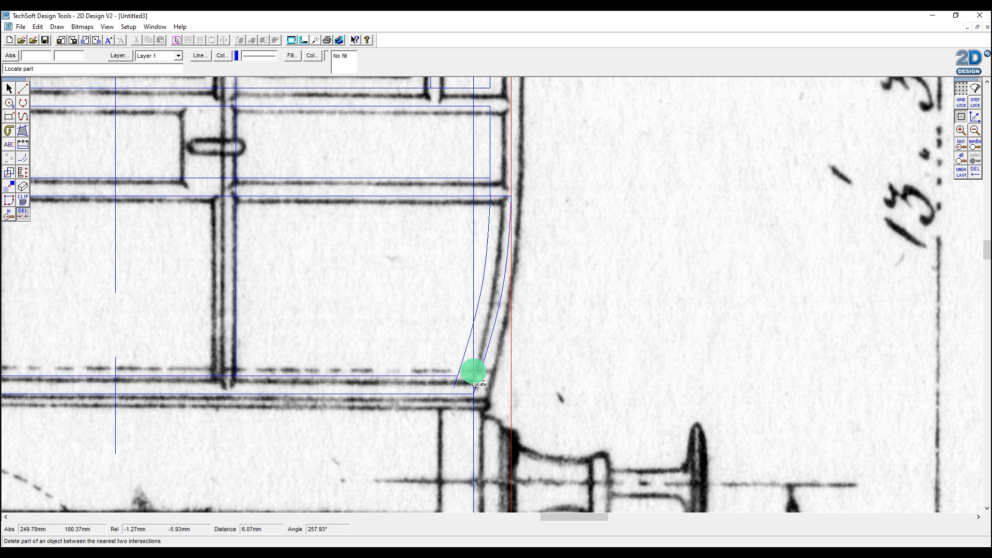
click(473, 373)
click(457, 382)
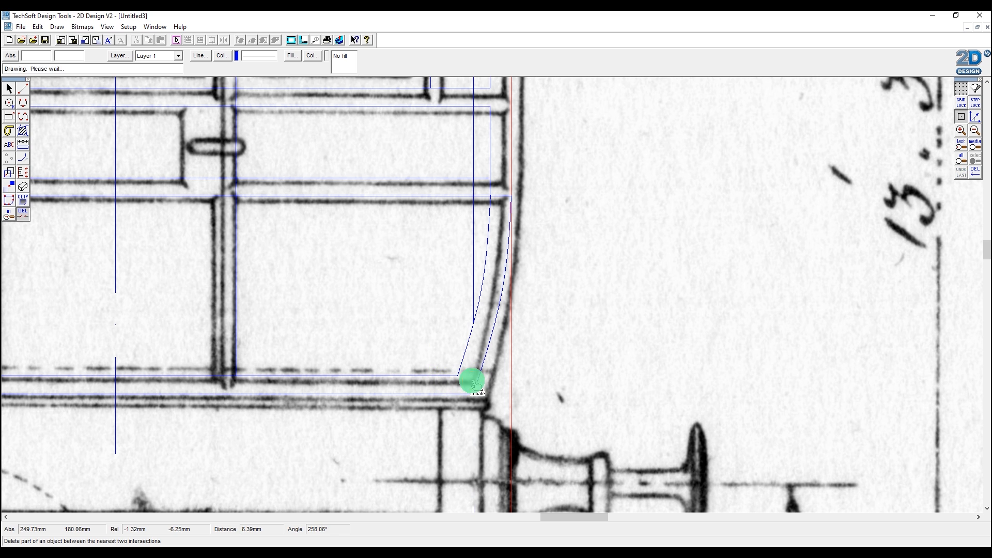
click(502, 196)
click(490, 191)
click(513, 357)
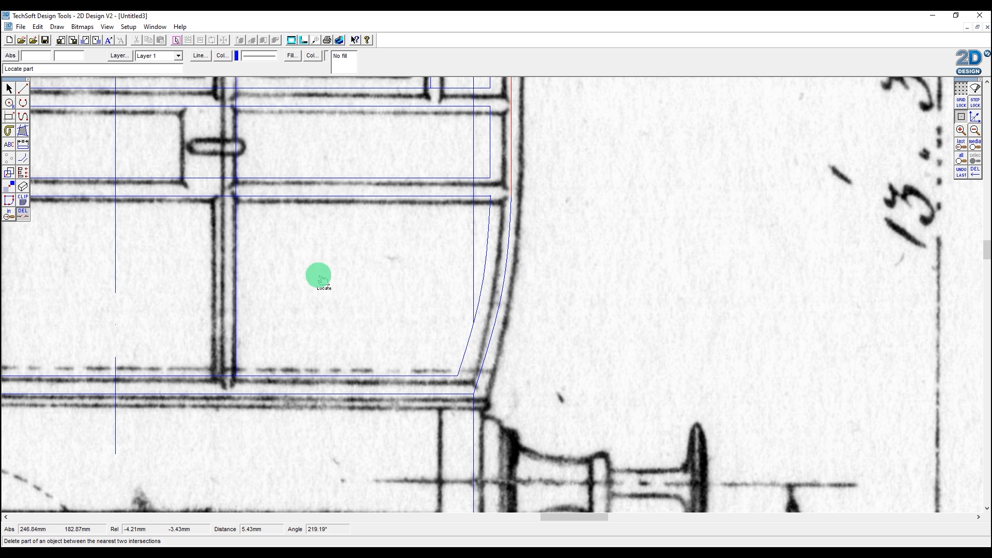
drag(17, 211, 38, 215)
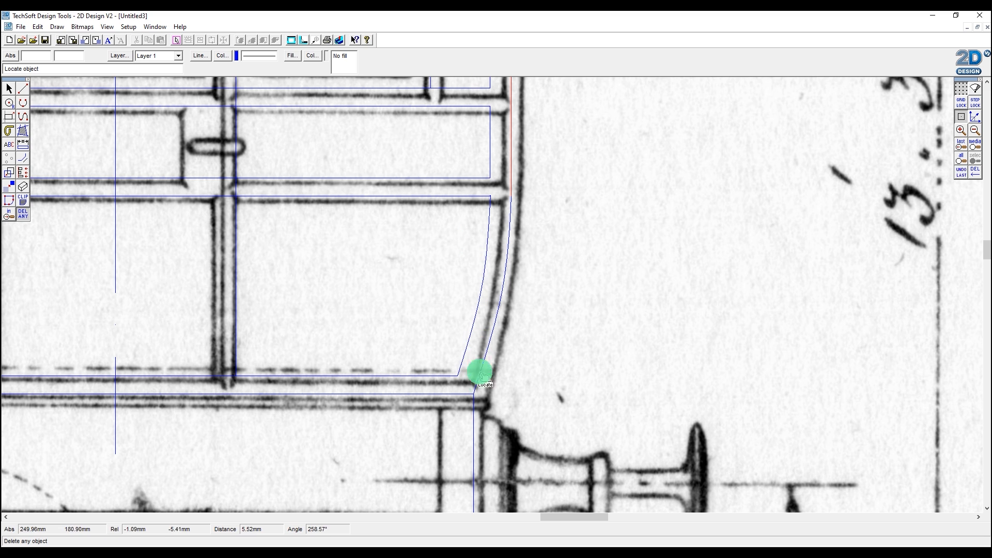
- Trim the overshoot where the inner curve meets the upper line of the lower end panel
click(9, 202)
click(6, 216)
drag(483, 193, 502, 205)
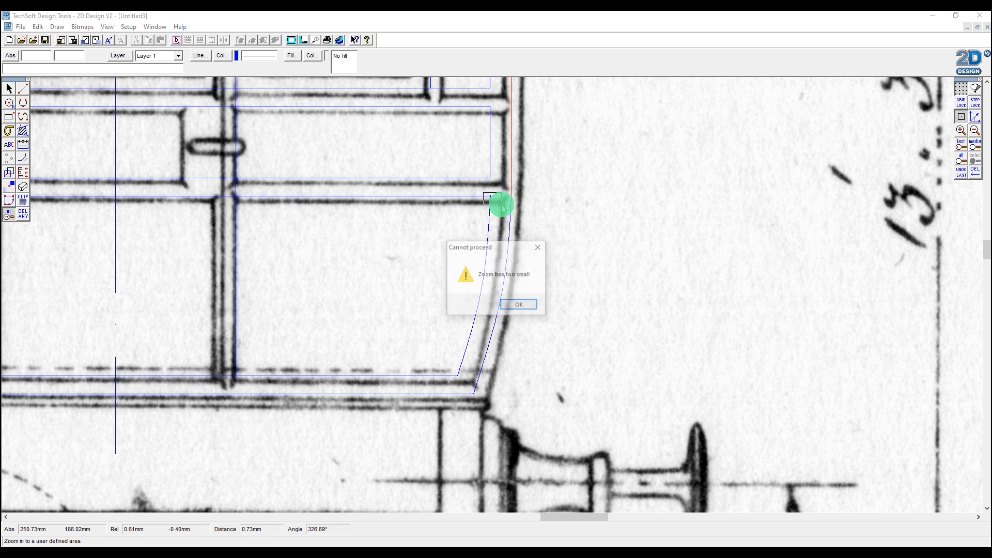
click(520, 304)
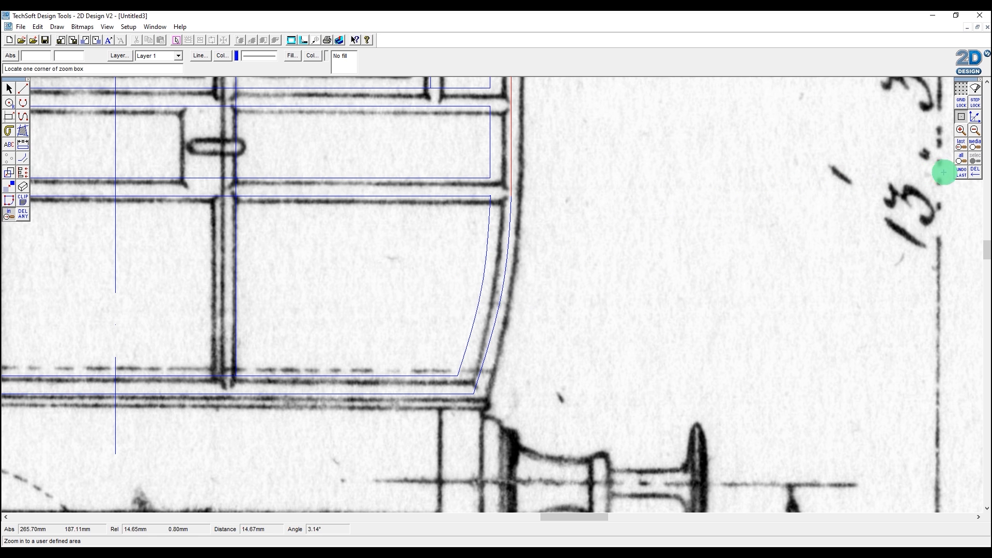
click(960, 130)
click(961, 130)
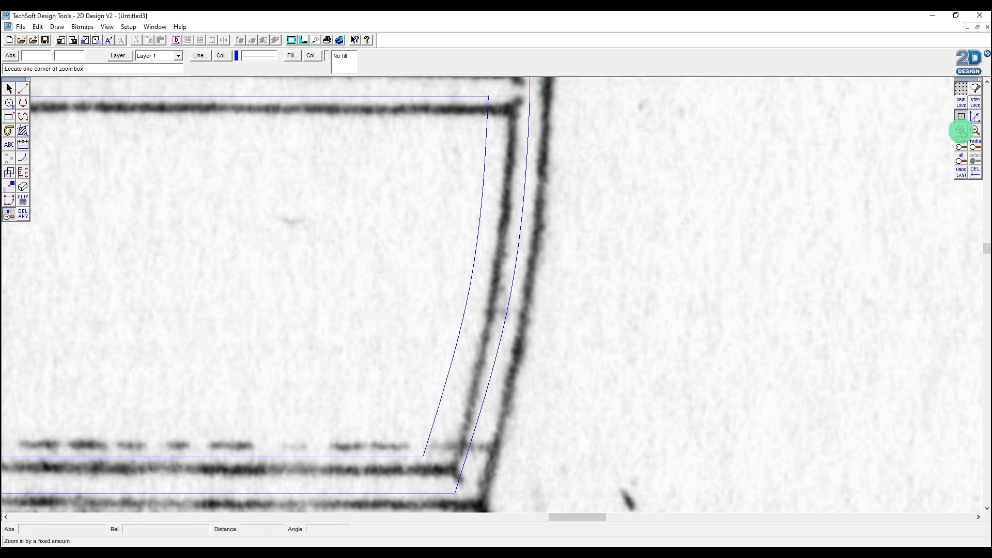
click(24, 214)
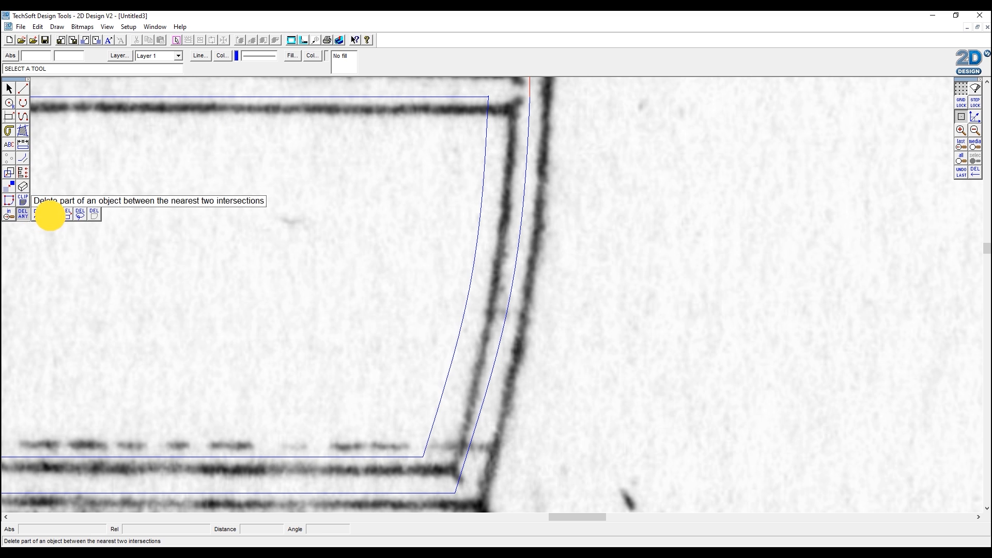
click(491, 94)
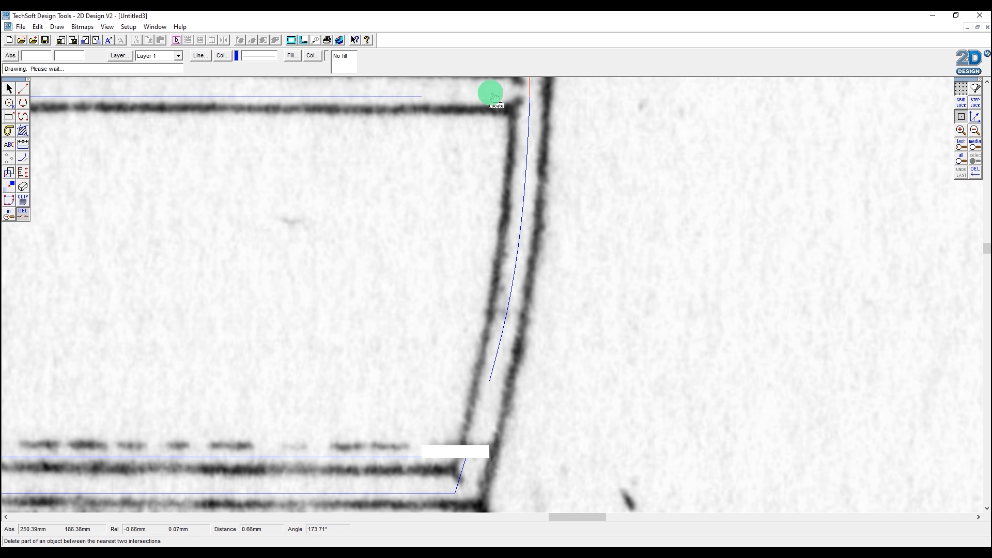
click(491, 93)
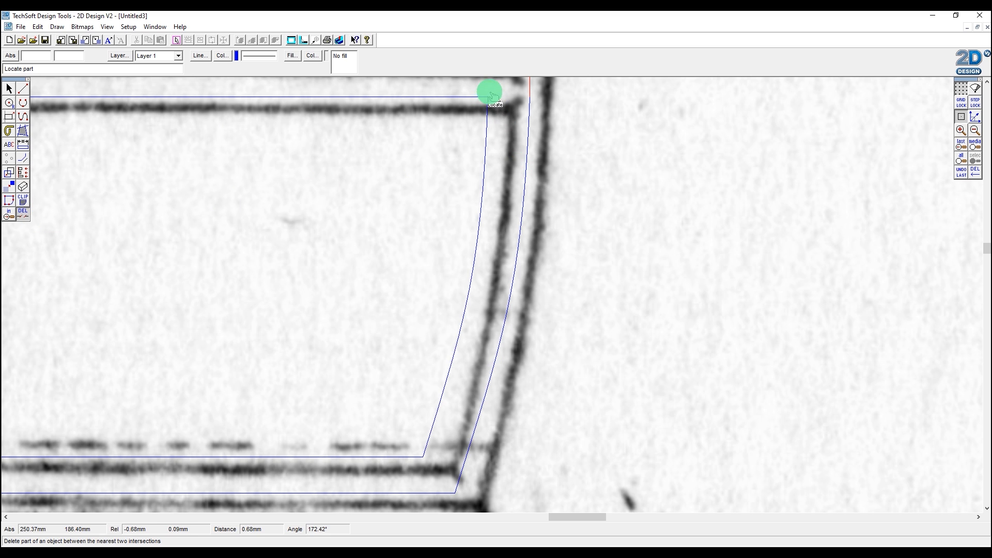
- Add a contour line 34 mm from the end view's left vertical construction line to mark the opposite body side
click(974, 129)
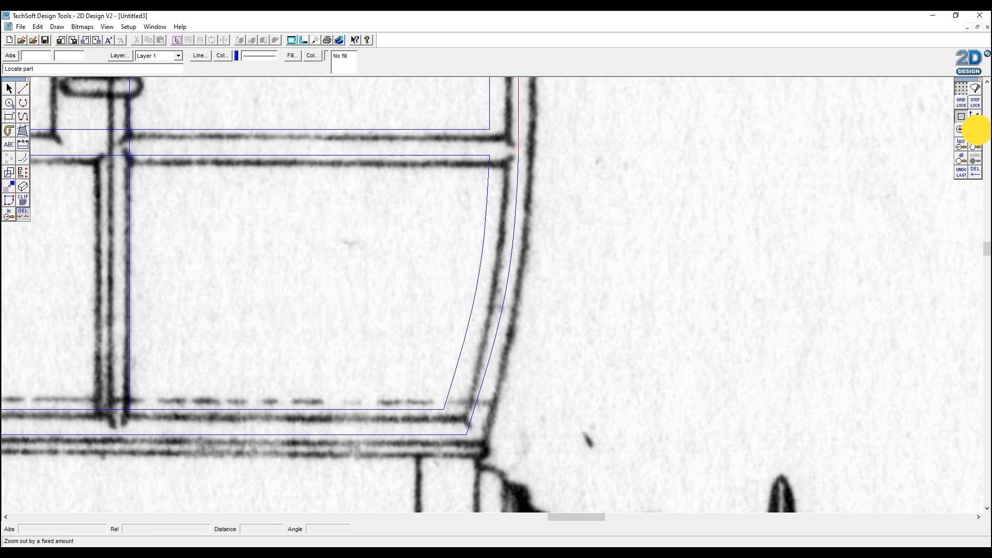
click(961, 161)
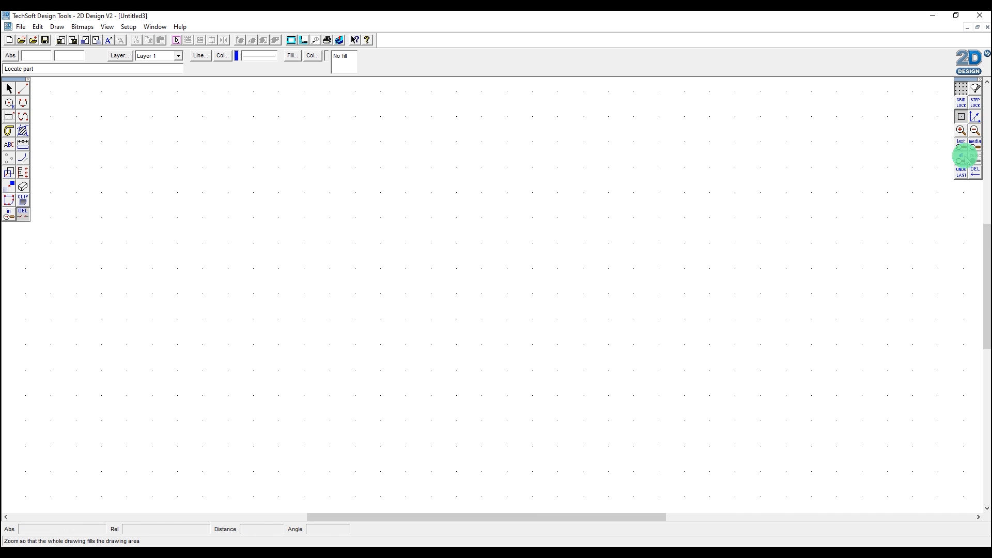
click(9, 213)
click(423, 168)
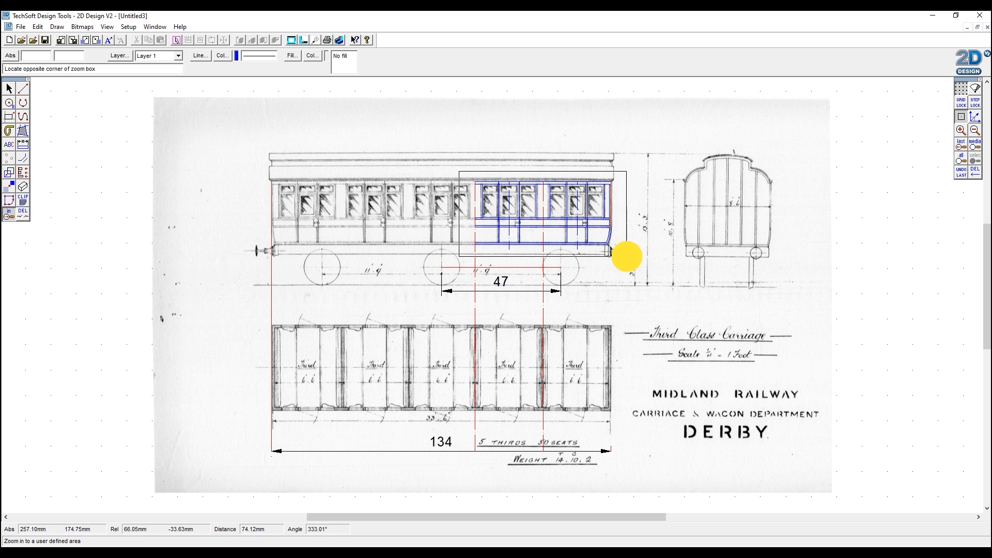
click(626, 255)
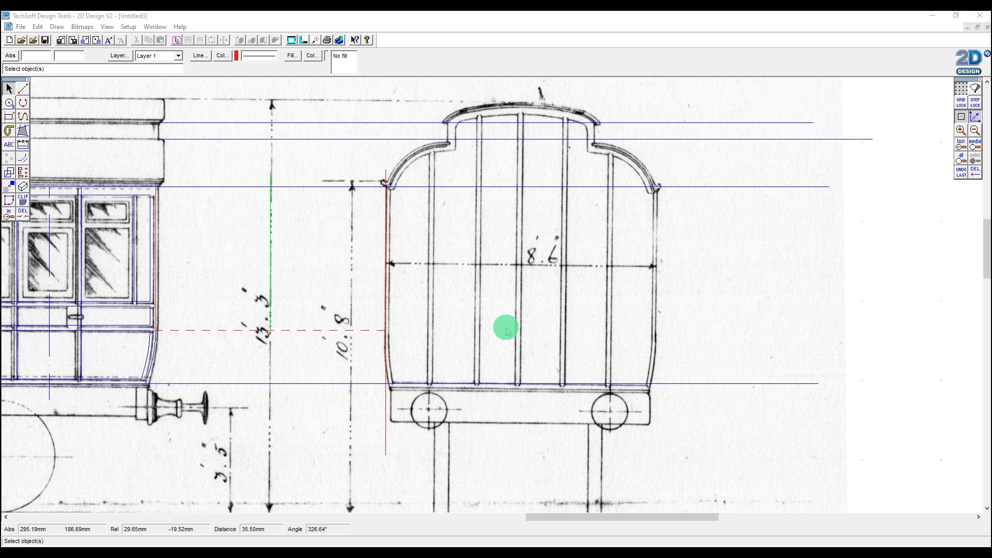
click(23, 158)
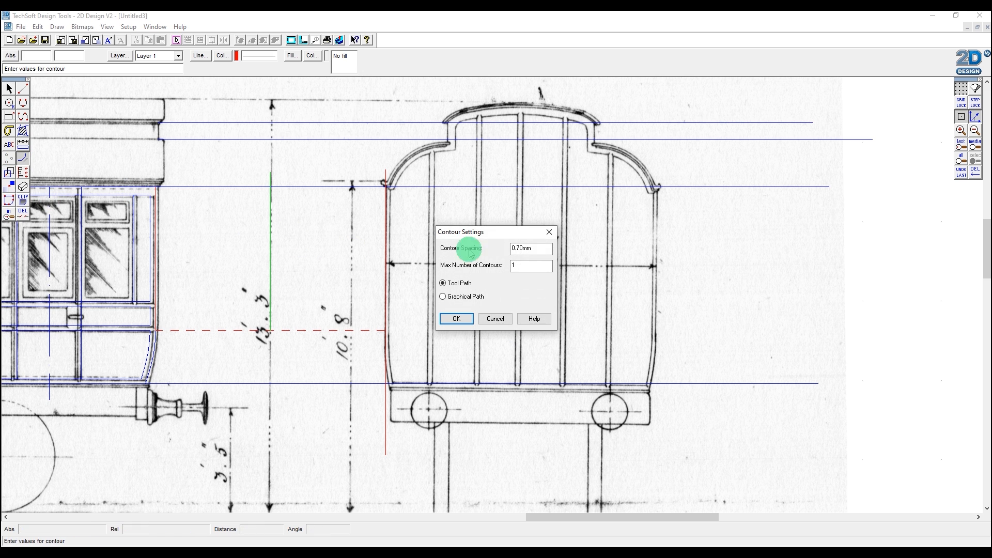
drag(533, 248, 510, 249)
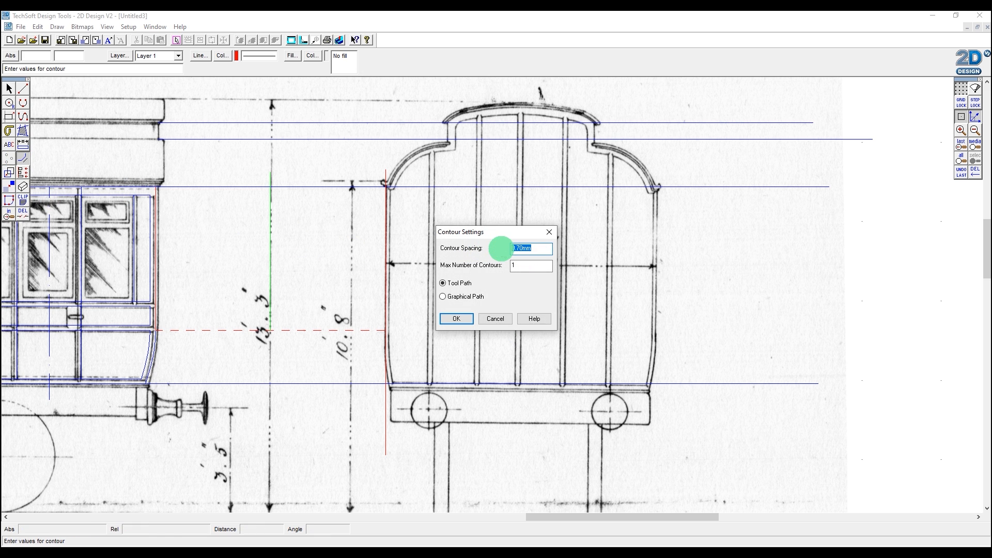
text(34)
key(Return)
click(386, 439)
- Add a centreline 17 mm from the end view's left side line and extend its upper end above the roof
click(14, 160)
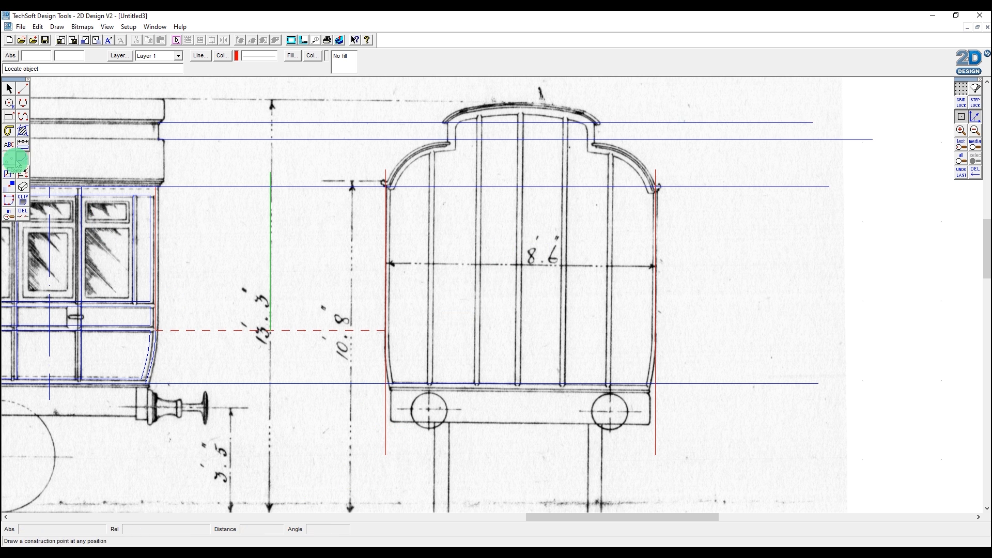
click(21, 158)
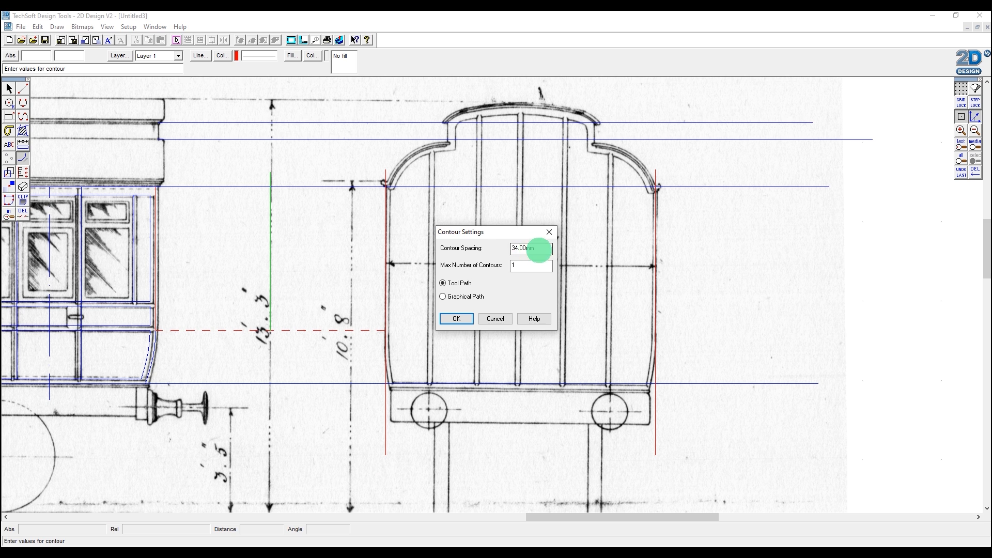
text(17)
key(Return)
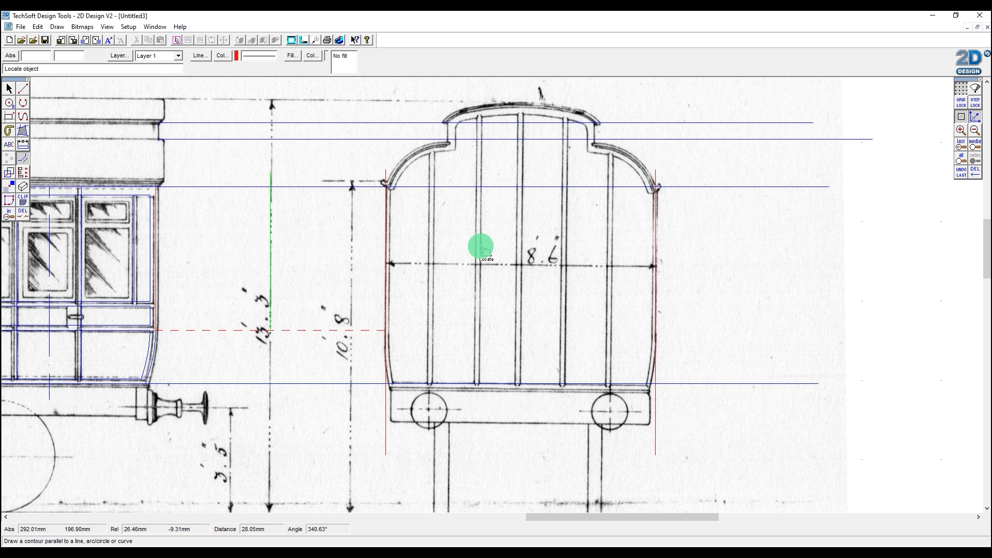
click(387, 440)
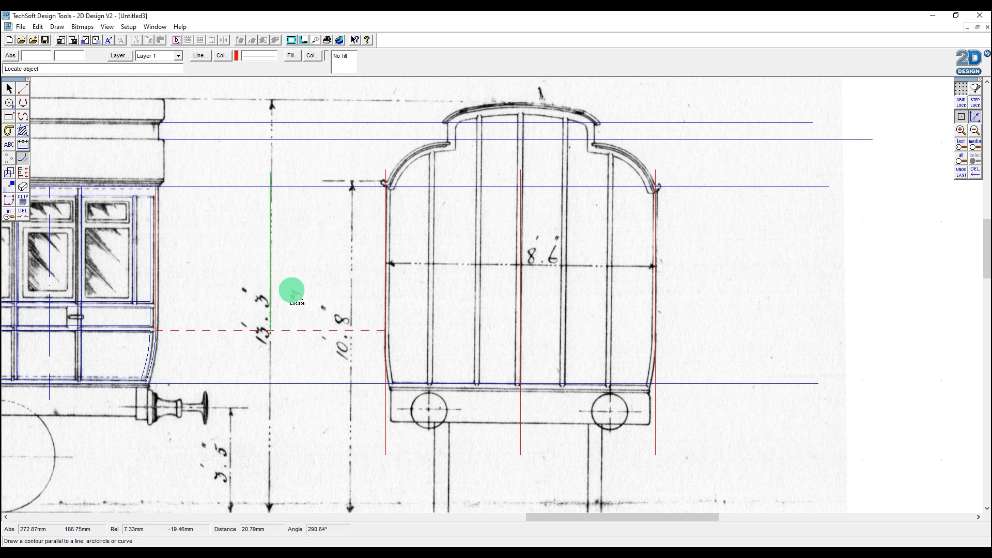
click(9, 88)
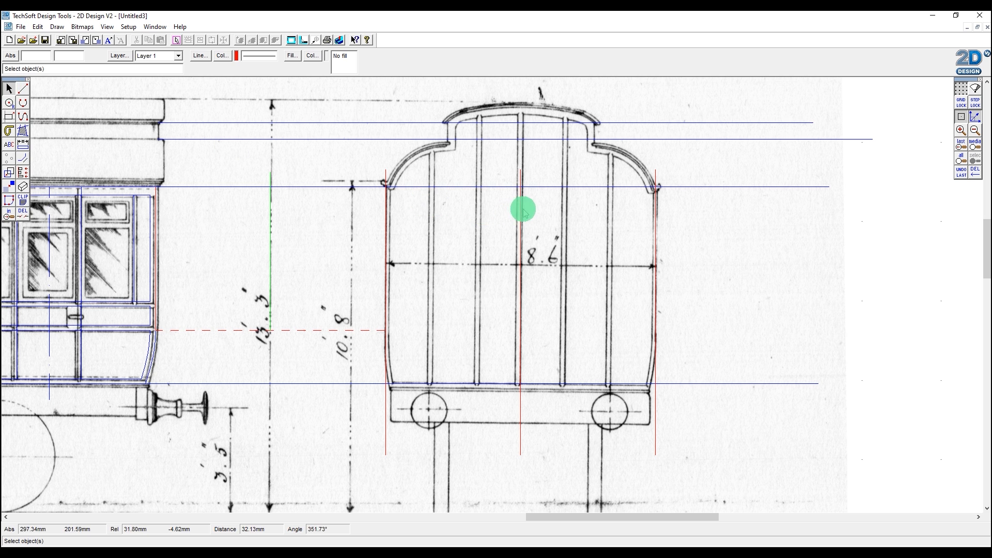
click(521, 180)
drag(520, 167, 520, 84)
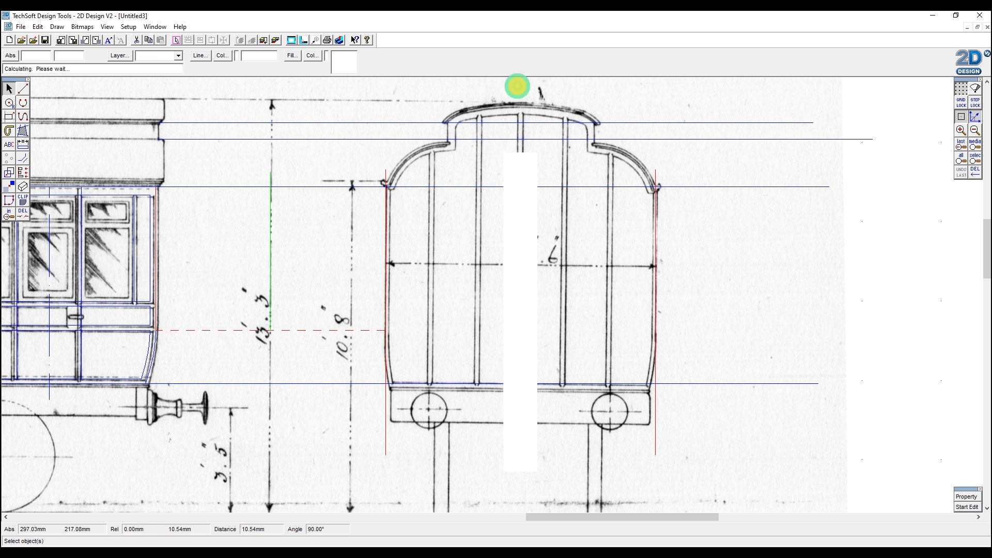
- Trim the four horizontal lines projected from the side view back to the end view's centreline
click(23, 213)
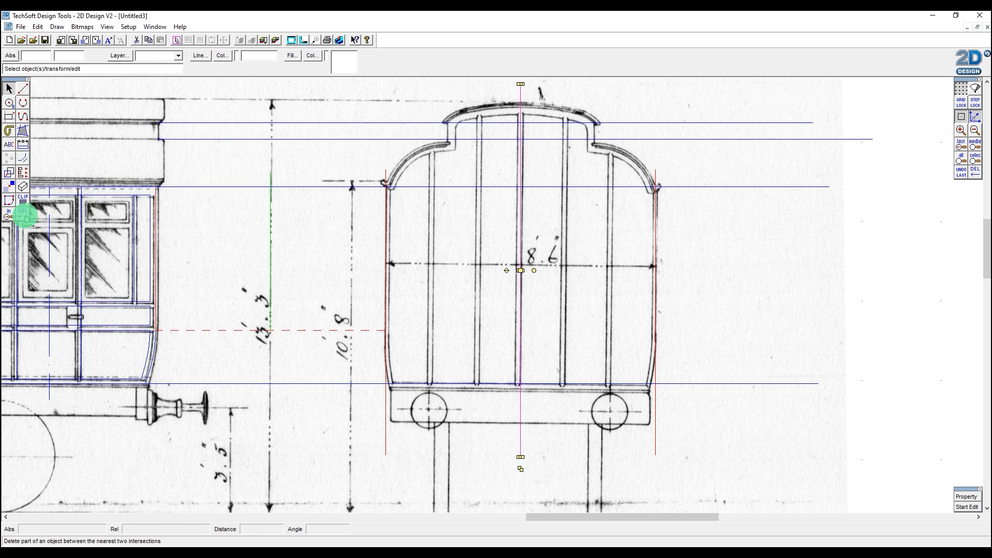
click(544, 123)
click(552, 138)
click(564, 186)
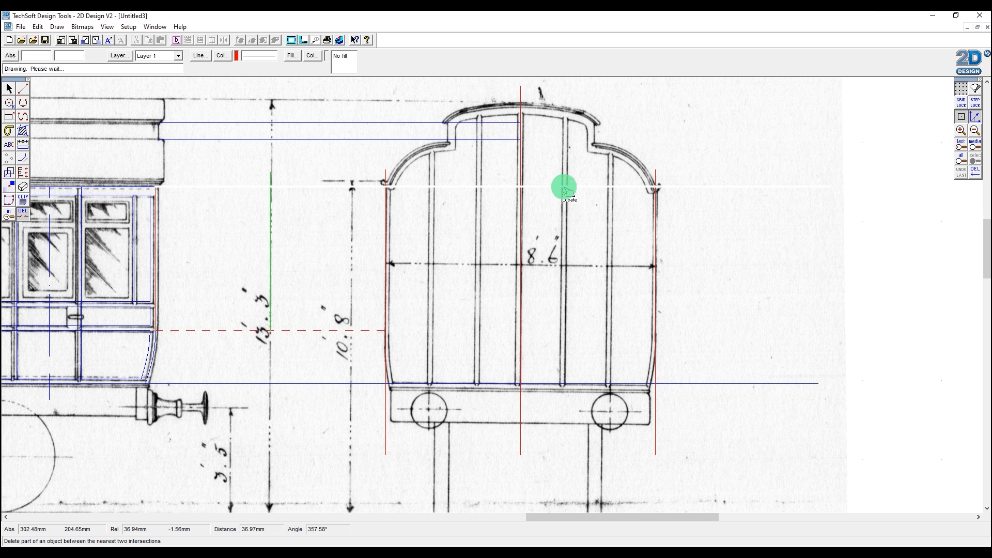
click(709, 182)
click(589, 385)
click(652, 393)
click(673, 383)
- Remove the end view's right side line and trim the centreline below the floor and the left side line below the dashed line
click(655, 368)
click(523, 419)
click(382, 427)
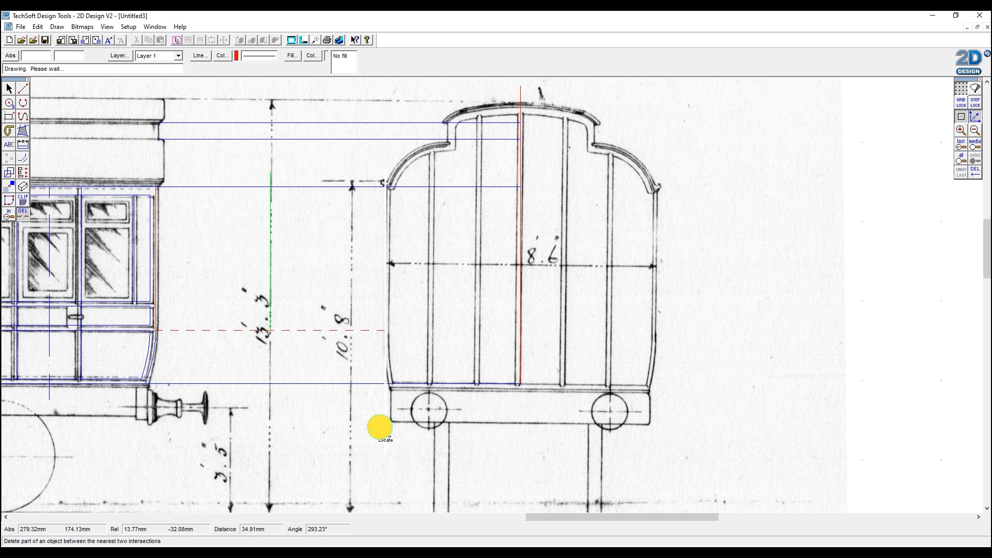
click(391, 356)
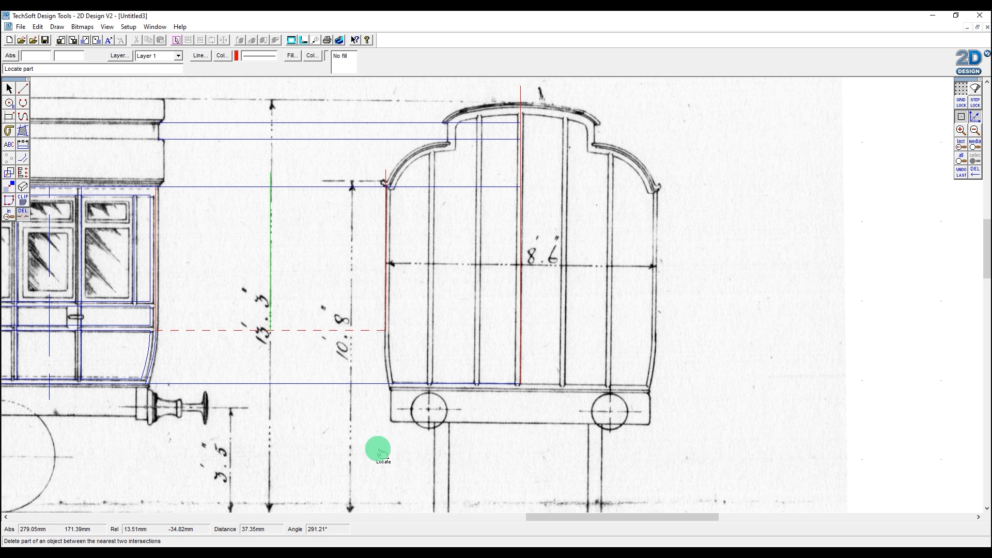
- Mirror a copy of the side view's lower body end curves about the green vertical line onto the end view's left side
click(10, 89)
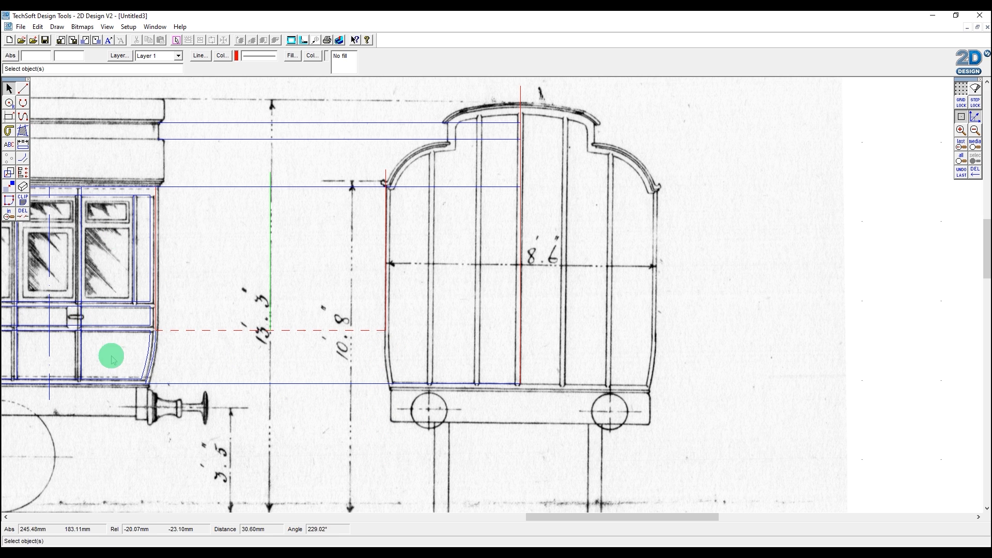
click(153, 363)
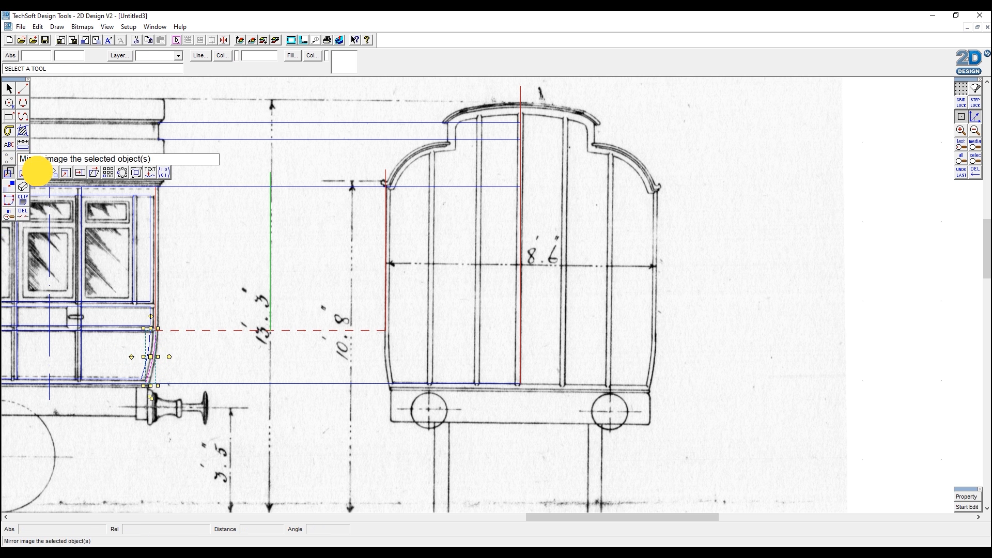
click(36, 171)
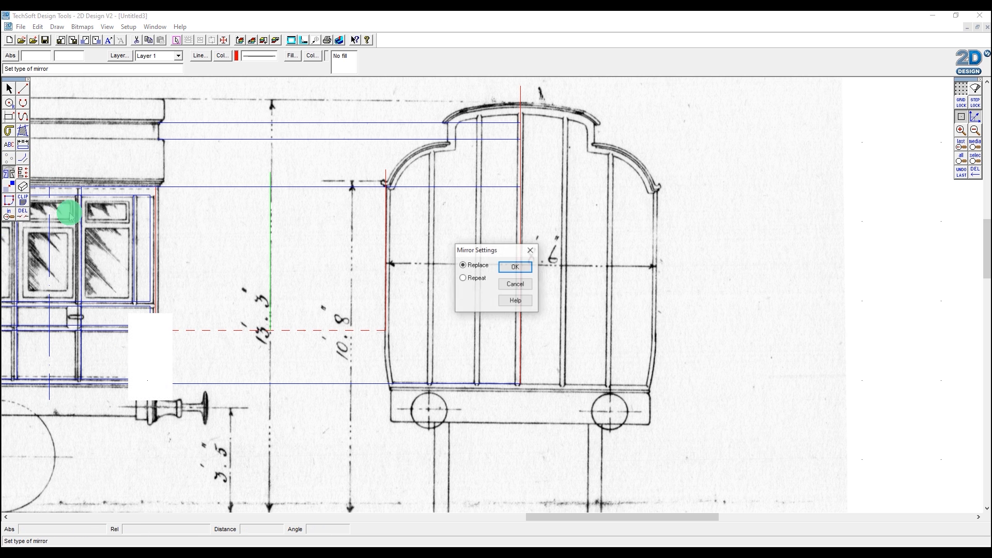
click(513, 267)
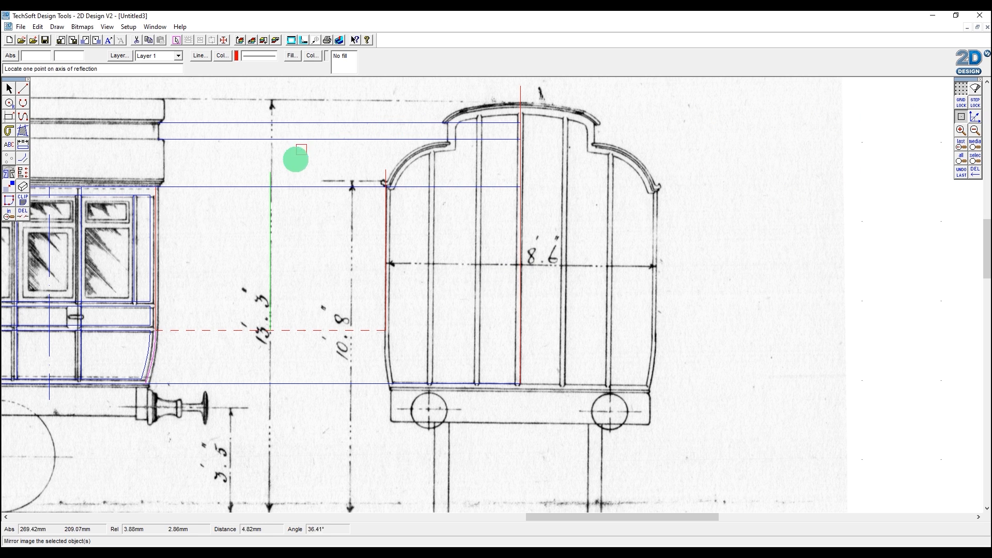
click(270, 173)
click(270, 330)
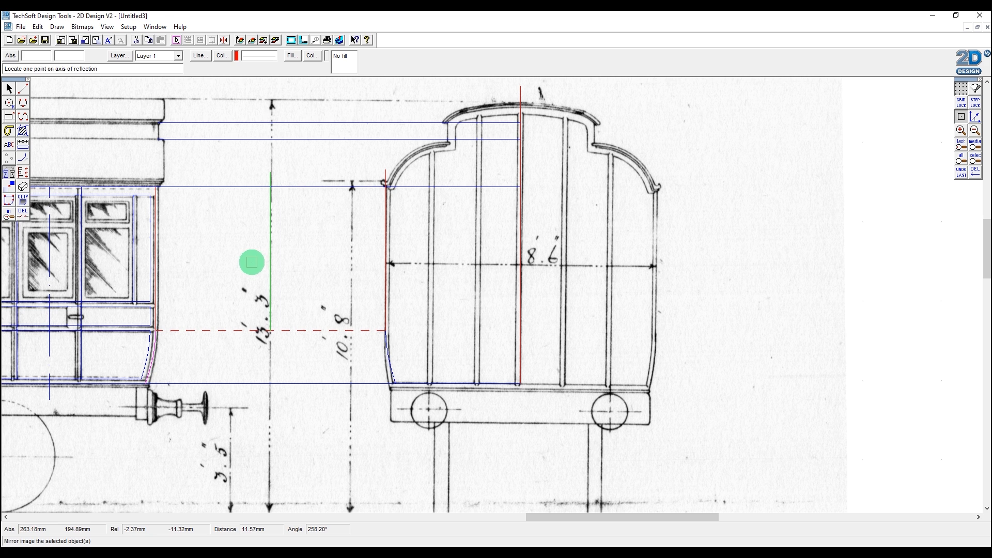
- Measure the width of the first vertical beading strip in from the end view's left side, and delete the dimension
click(23, 144)
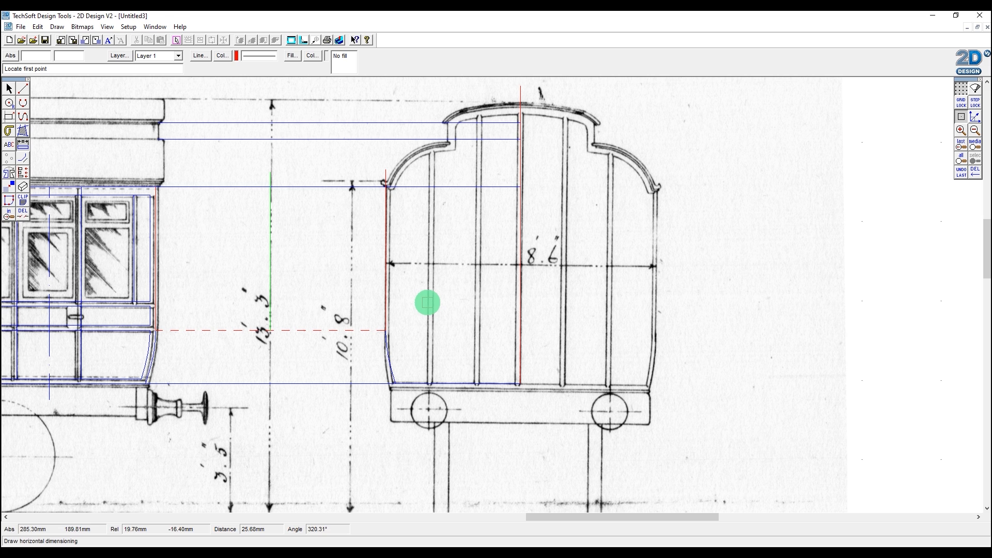
click(427, 303)
click(433, 307)
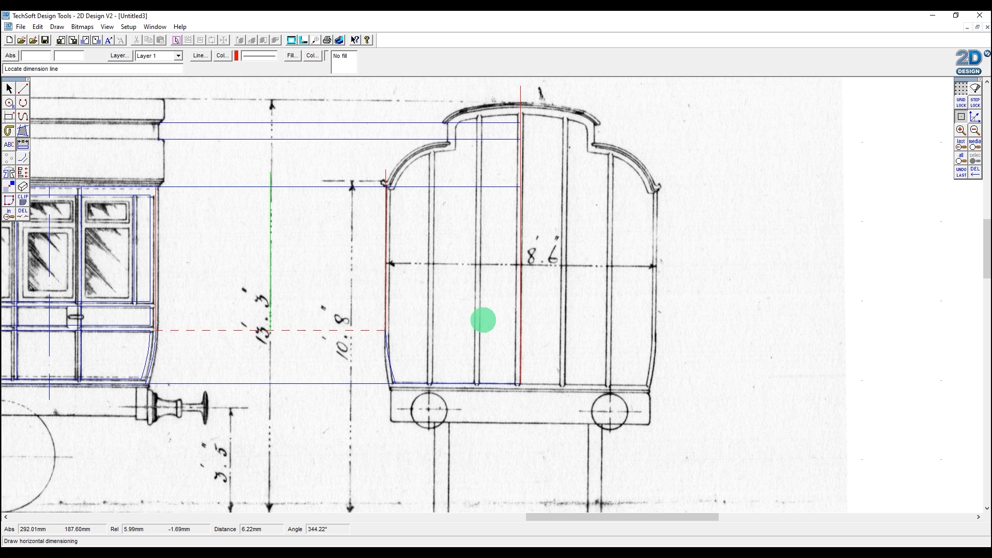
click(491, 321)
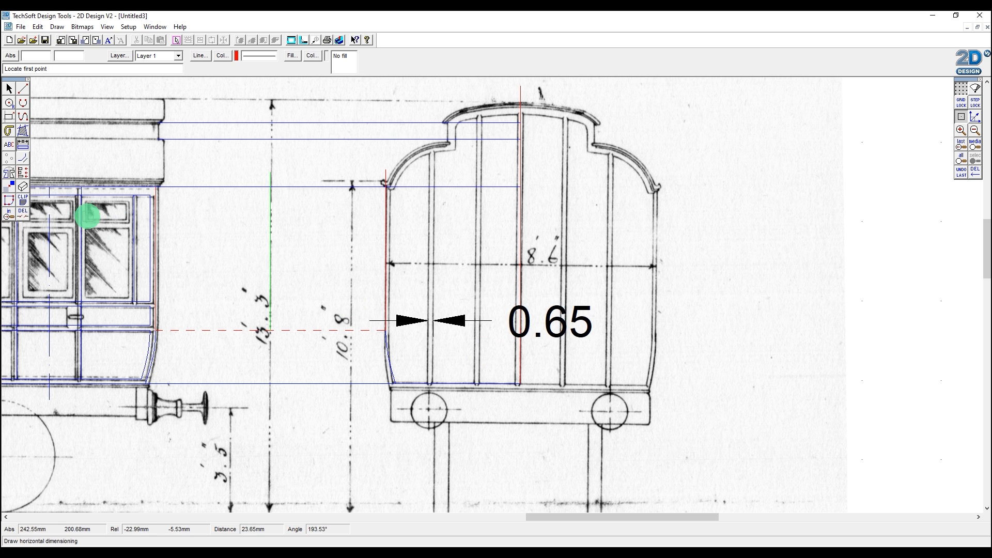
click(463, 320)
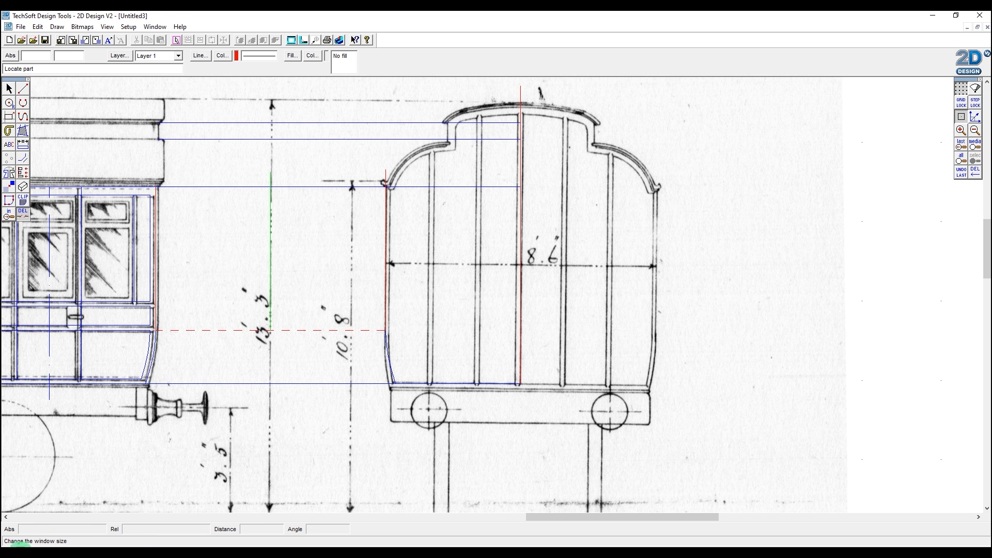
- Add two vertical construction lines left of the end view's centreline, each spaced one third of the 17 mm half-width
click(23, 159)
double_click(22, 157)
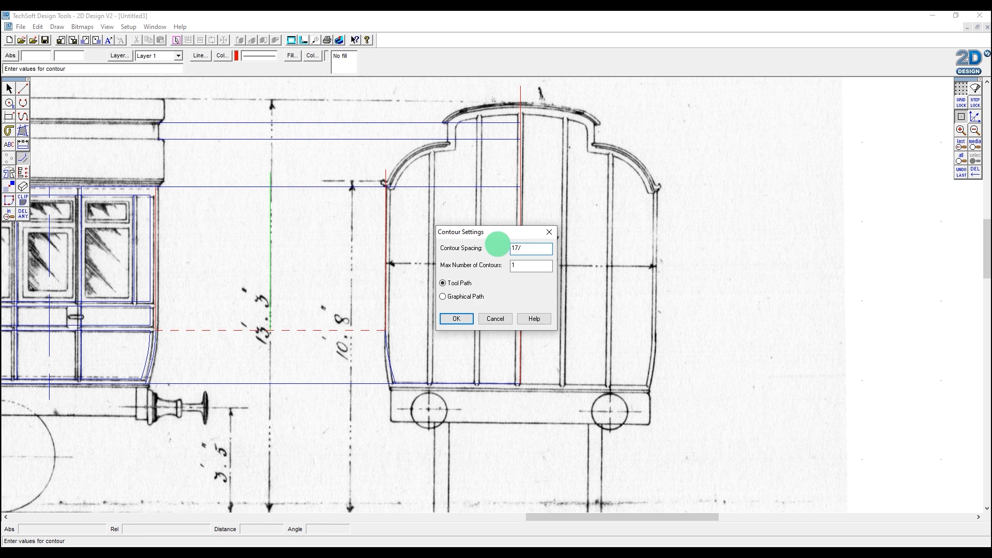
key(Return)
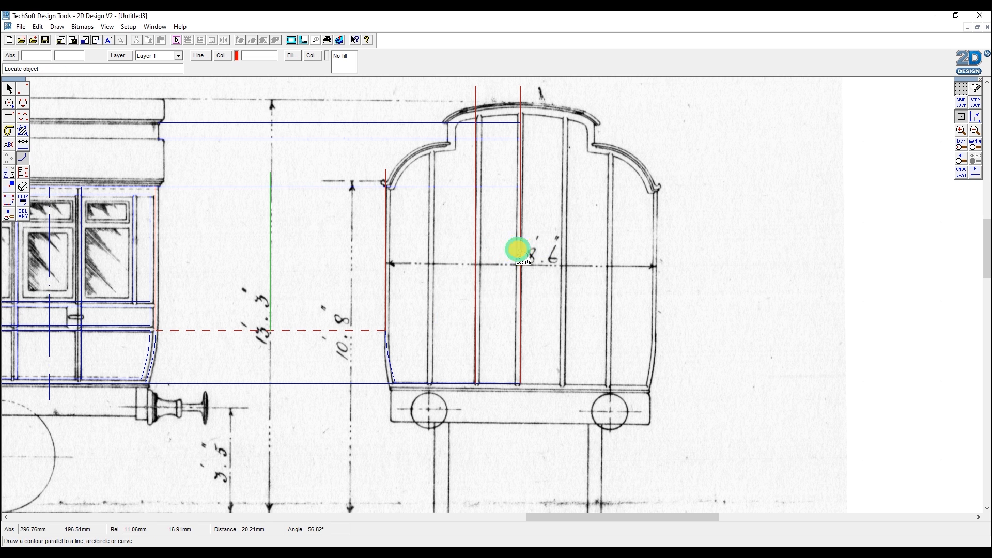
click(472, 250)
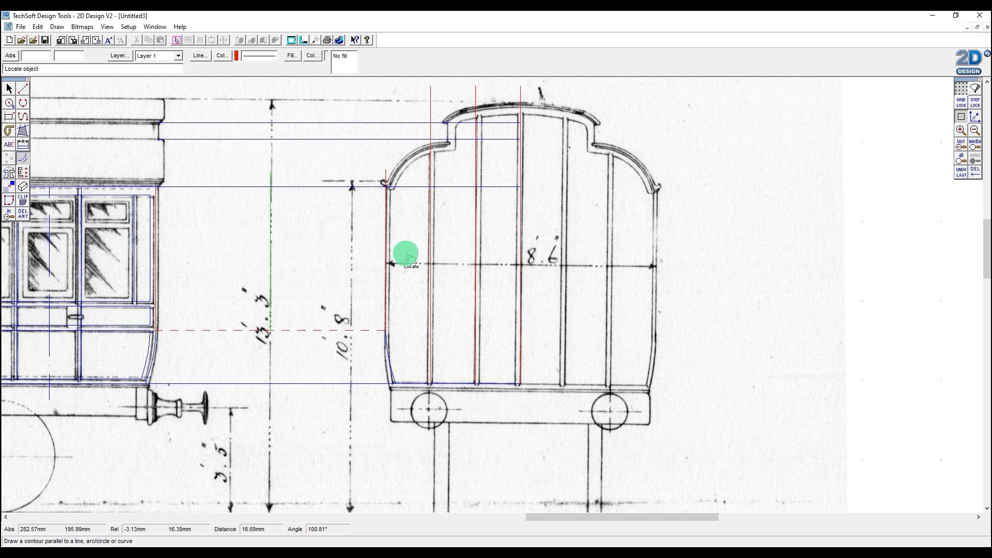
- Set the line colour to blue and add narrow contours beside the end view's vertical construction lines to outline the beading strips
click(23, 158)
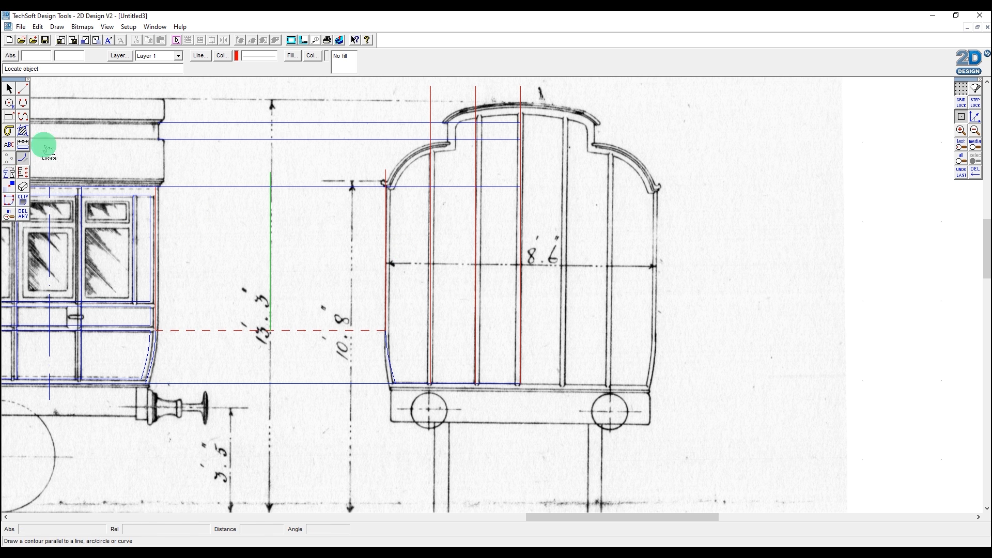
click(222, 56)
click(489, 310)
click(467, 353)
click(23, 158)
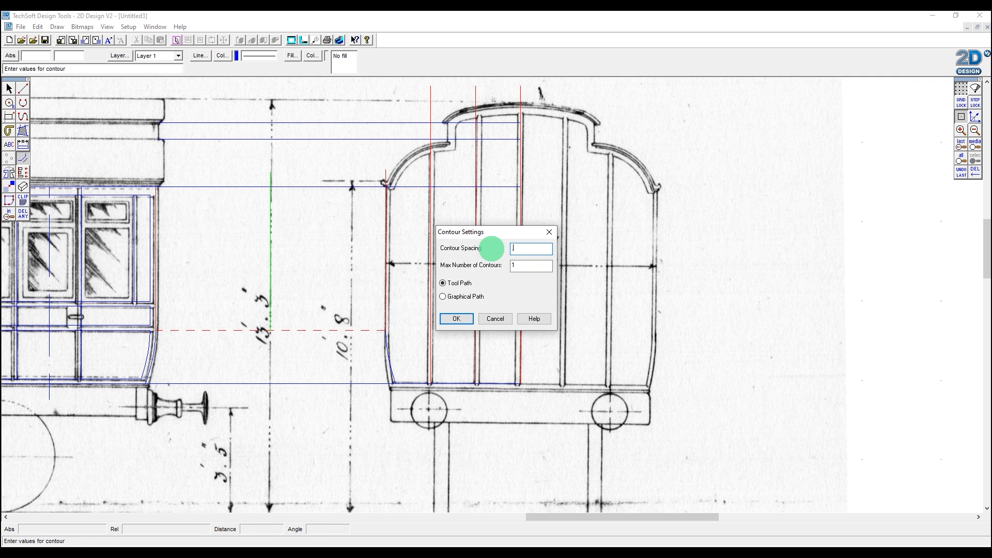
key(Return)
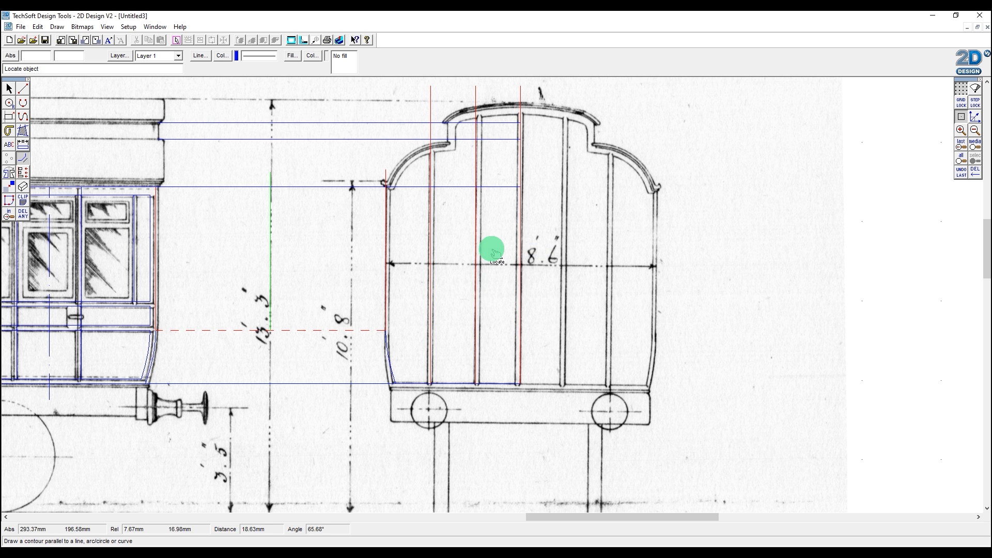
click(428, 243)
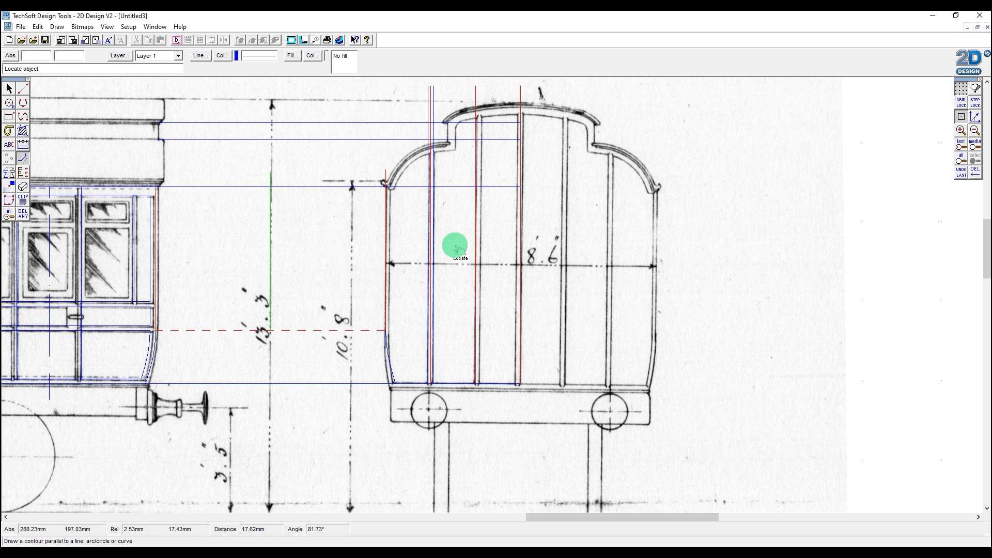
click(474, 244)
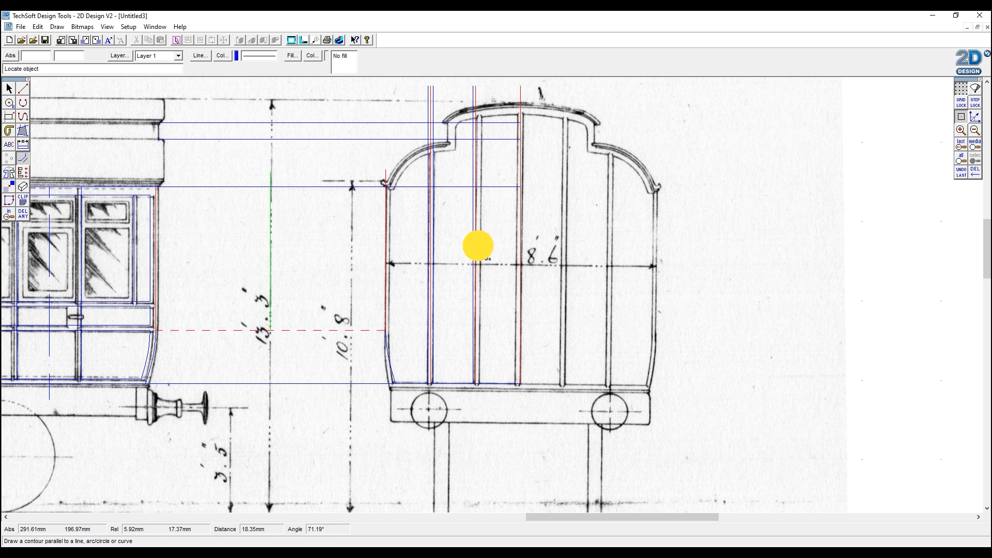
click(520, 251)
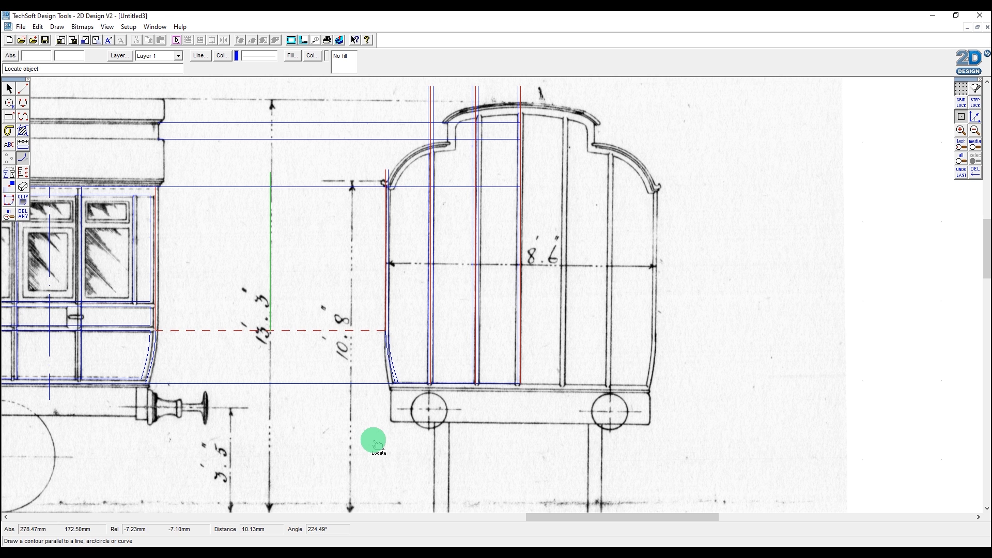
- Draw a horizontal line from the upper edge of the side view's bottom rail across the full width of the end view
click(9, 89)
click(22, 89)
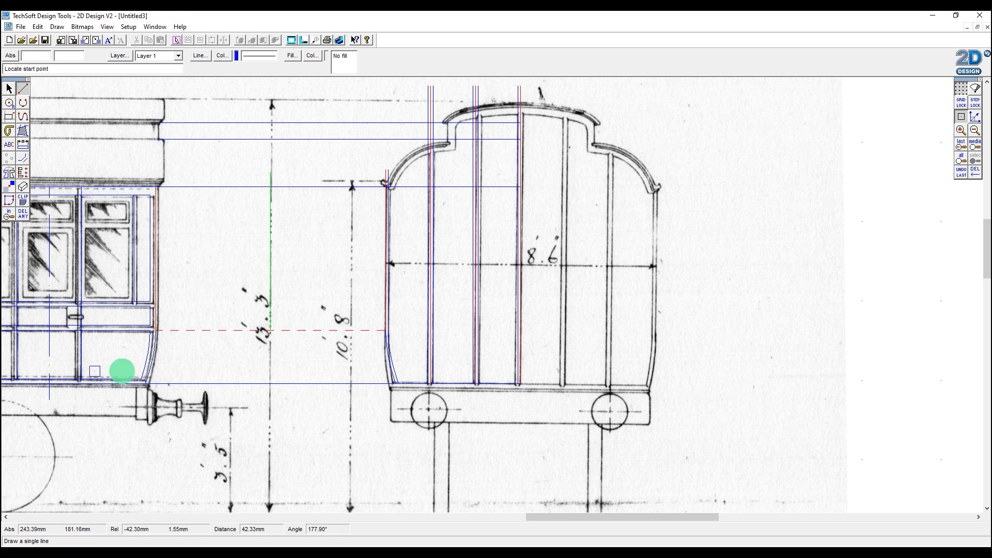
click(138, 377)
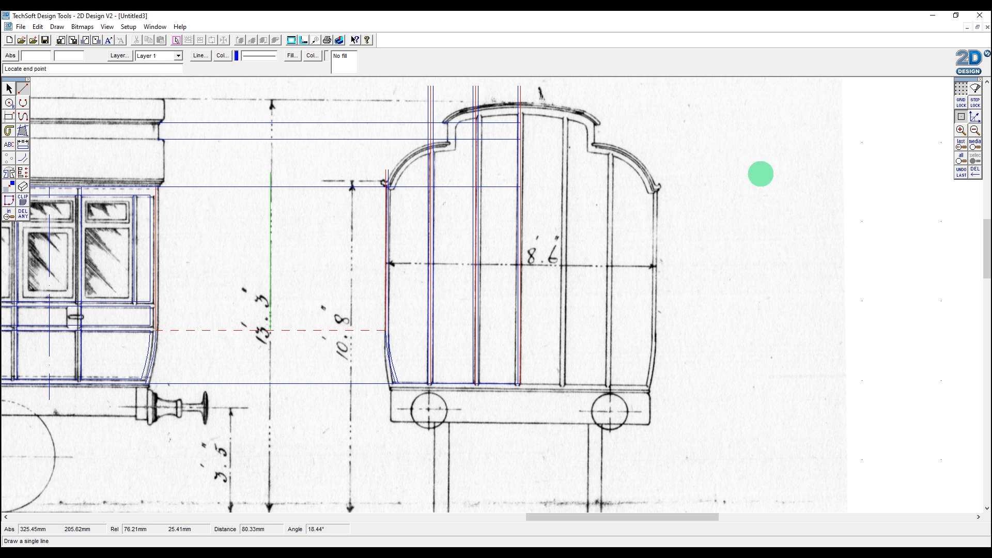
click(975, 117)
click(793, 358)
- Trim the projected horizontal line inside the side view and in the gap between the two views
drag(21, 214, 46, 215)
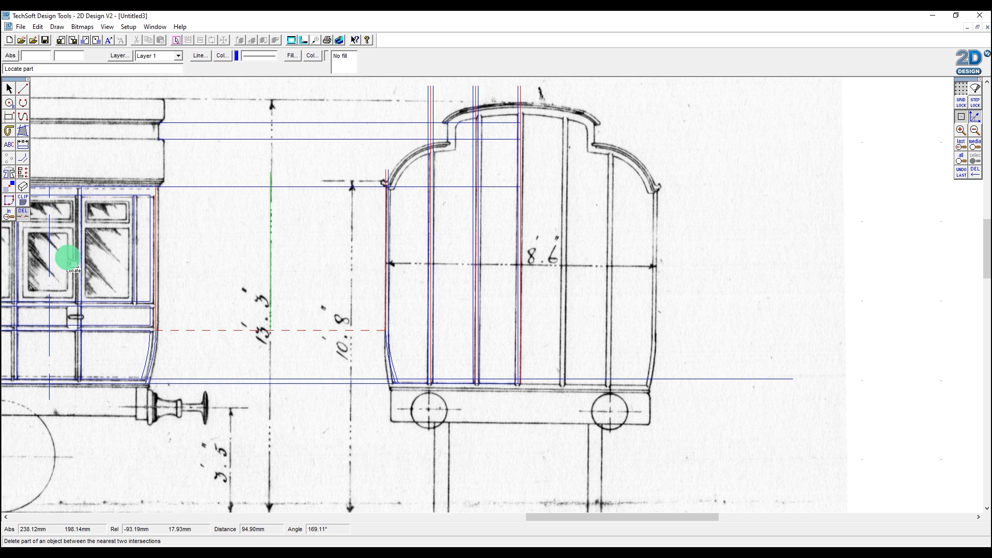
click(146, 379)
click(166, 380)
click(190, 389)
- Trim the bottom rail line at the end view's beading strips, curved side and centreline, leaving clean lower corners on the three panels
click(9, 213)
drag(370, 359, 551, 408)
click(22, 213)
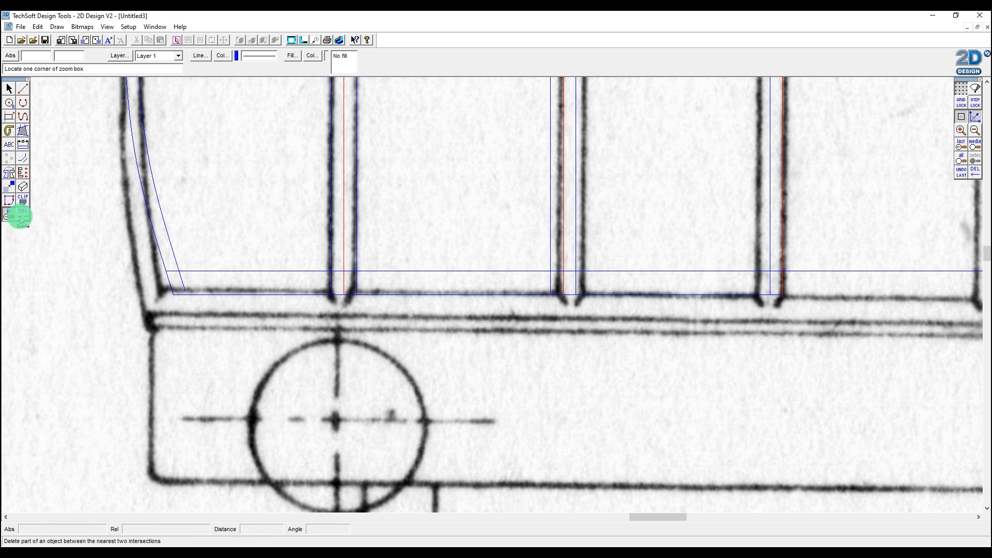
click(173, 270)
click(182, 281)
click(334, 281)
click(339, 270)
click(553, 280)
click(560, 271)
click(573, 274)
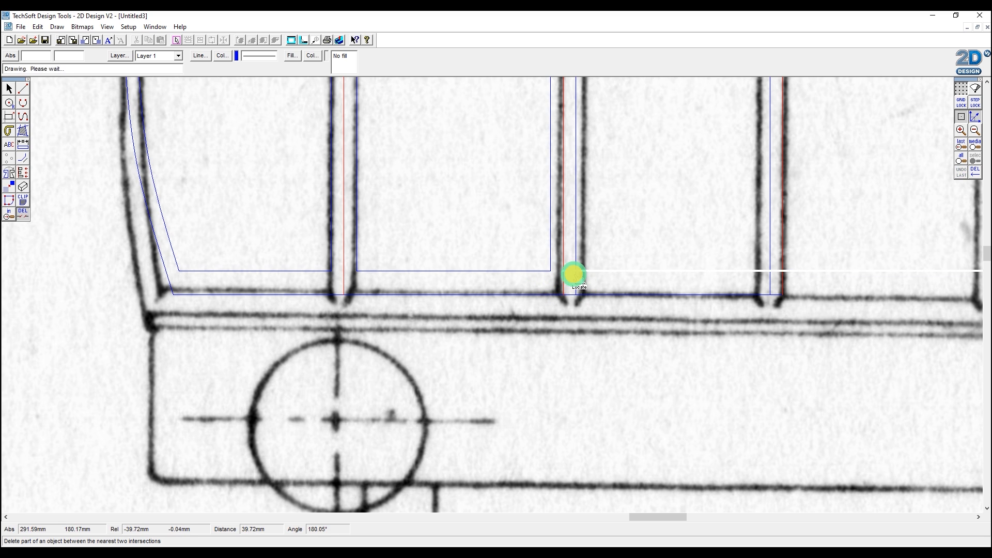
click(769, 285)
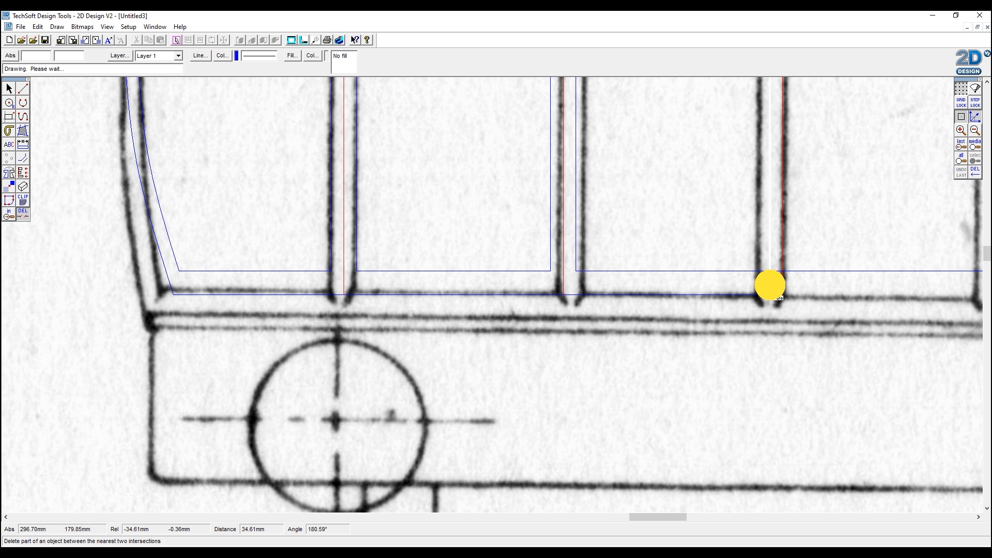
click(783, 272)
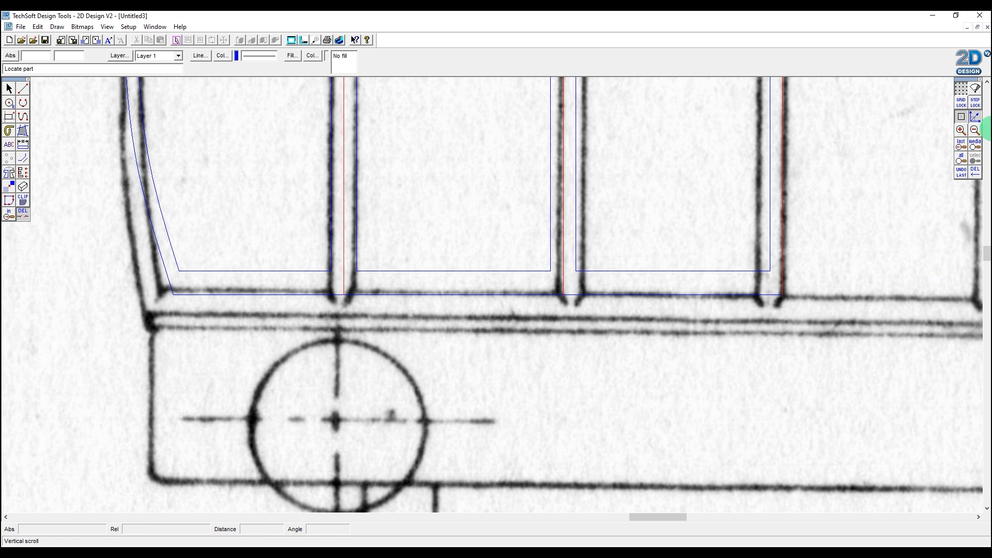
- Draw a vertical line over the clerestory's left side in the end view, running down past the lower roof
click(974, 130)
click(974, 130)
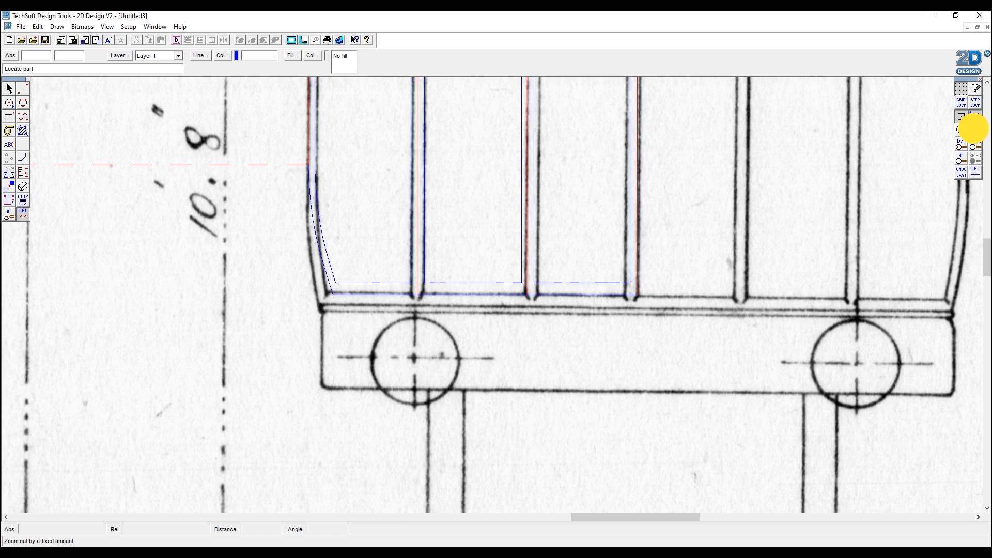
click(974, 130)
click(974, 129)
click(986, 220)
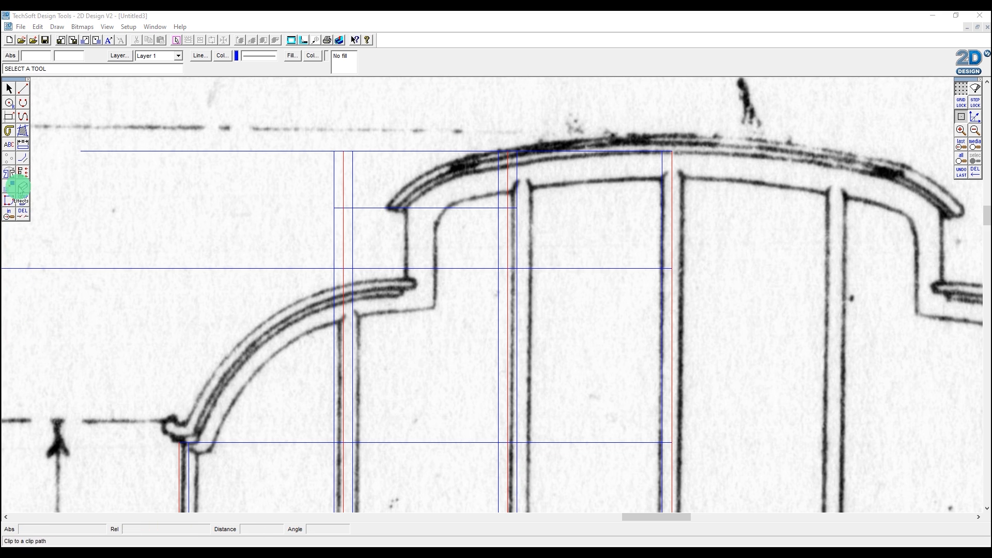
click(23, 88)
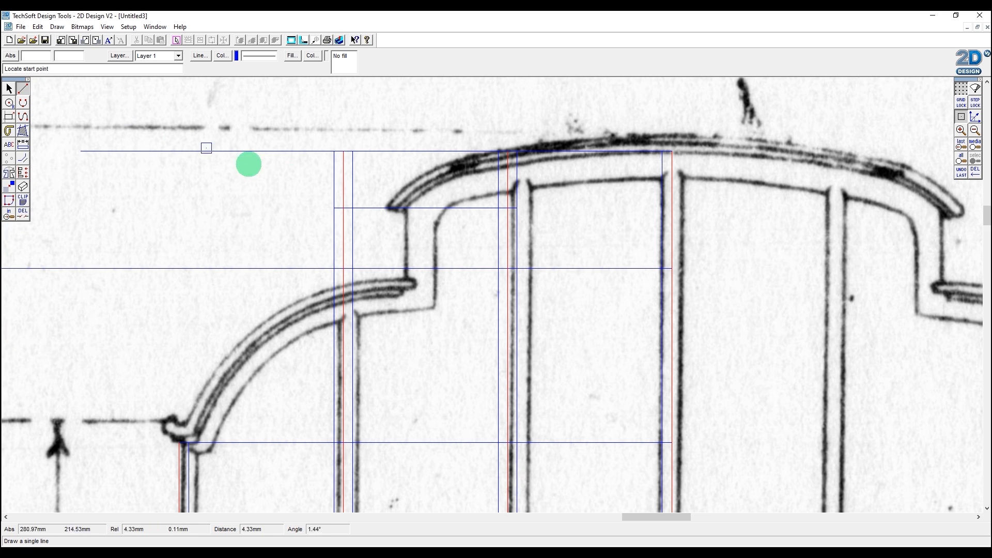
click(407, 178)
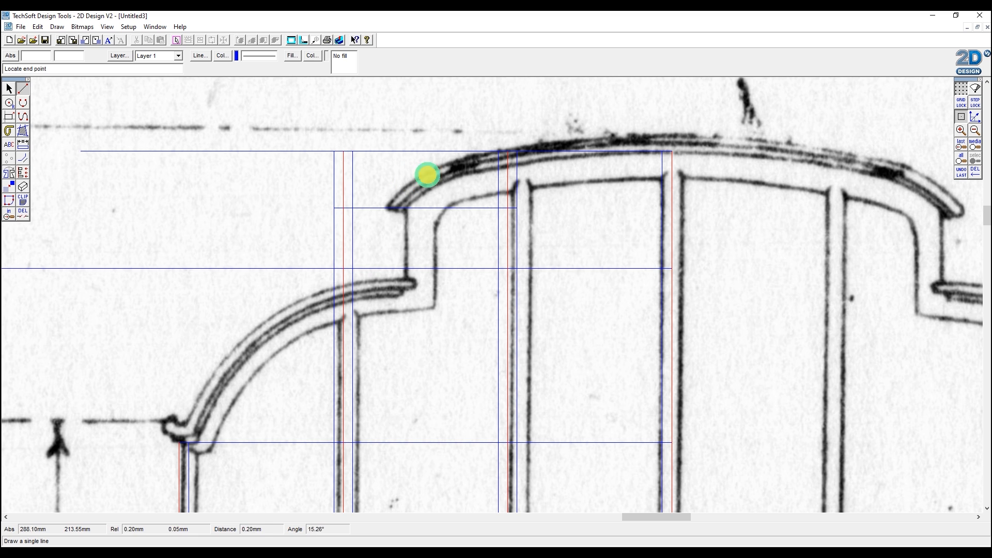
click(426, 386)
- Shift the new vertical line slightly left to match the scanned clerestory side
click(9, 88)
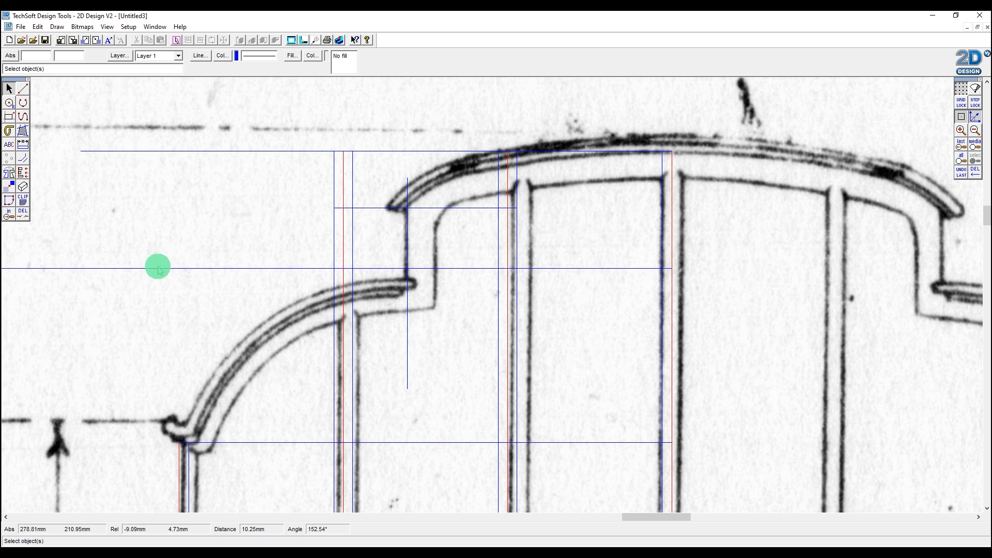
click(408, 298)
click(407, 283)
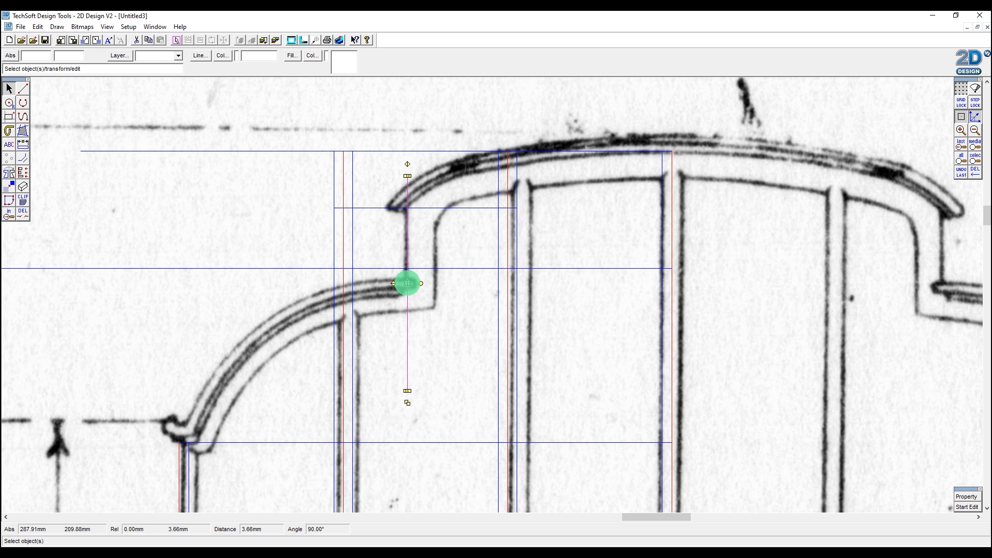
click(407, 283)
click(960, 116)
click(407, 283)
click(405, 283)
- Trim the clerestory side line above the upper roof guide line, and cut away that guide's section between the beading strips
click(23, 213)
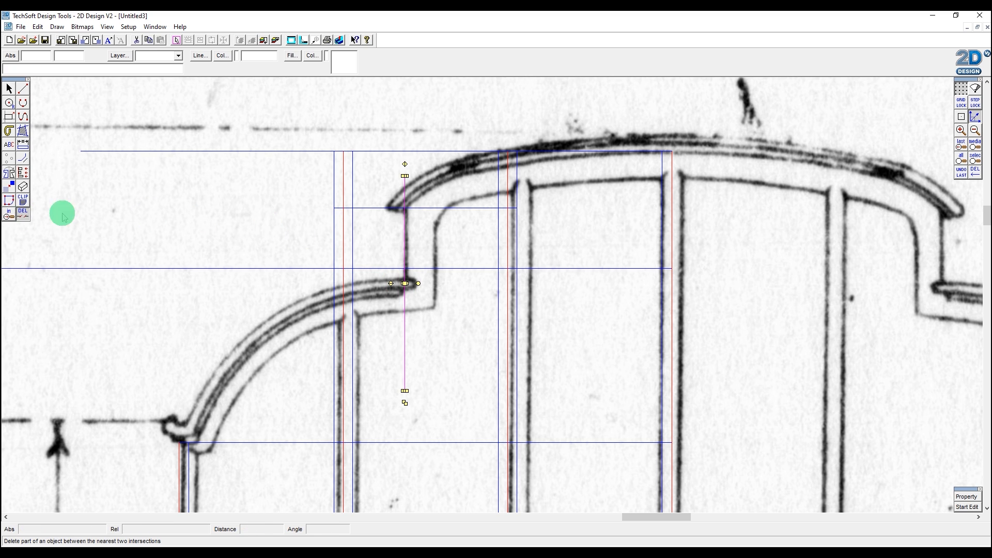
click(404, 189)
click(385, 205)
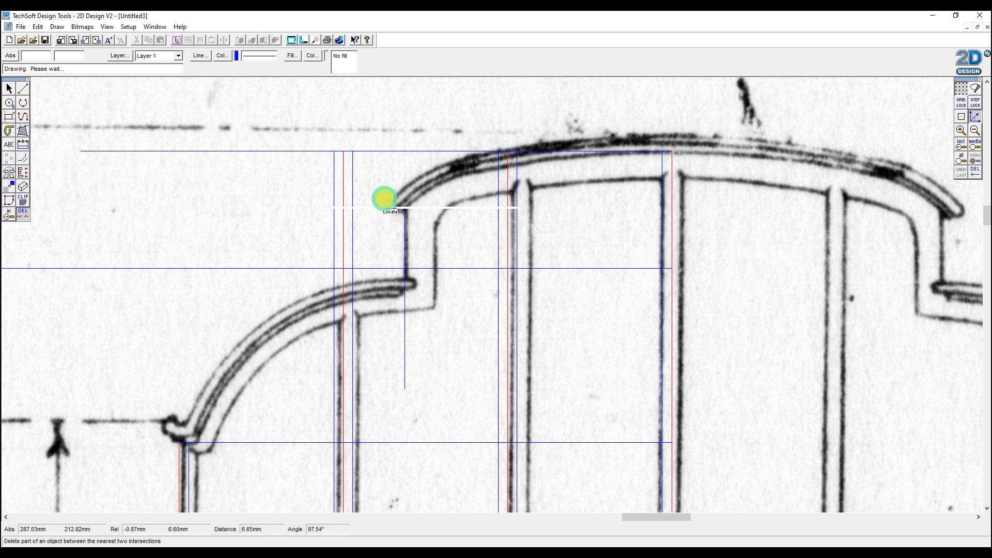
click(441, 212)
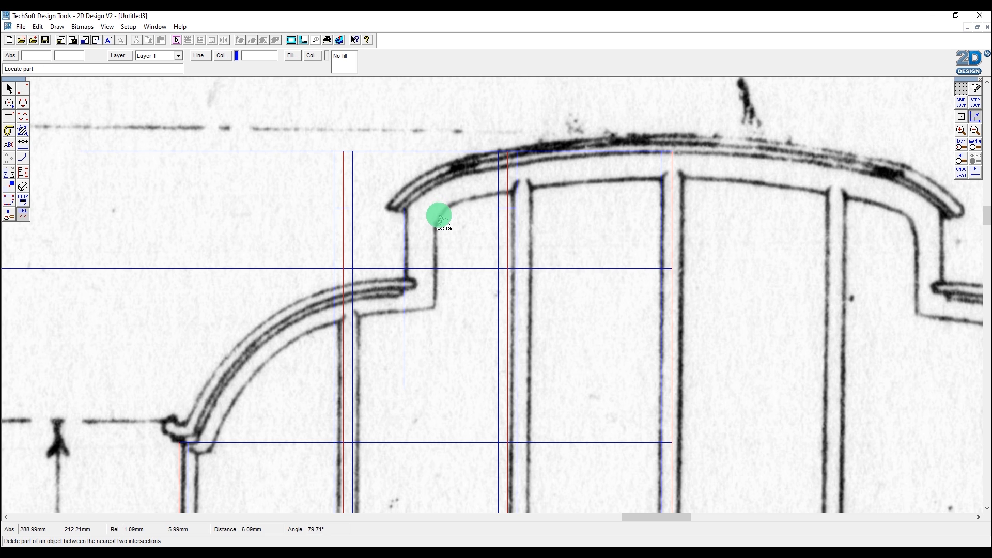
- Remove the horizontal guide line just above the lower roof and the leftover fragments of the upper guide at the beading strips
click(281, 268)
click(346, 269)
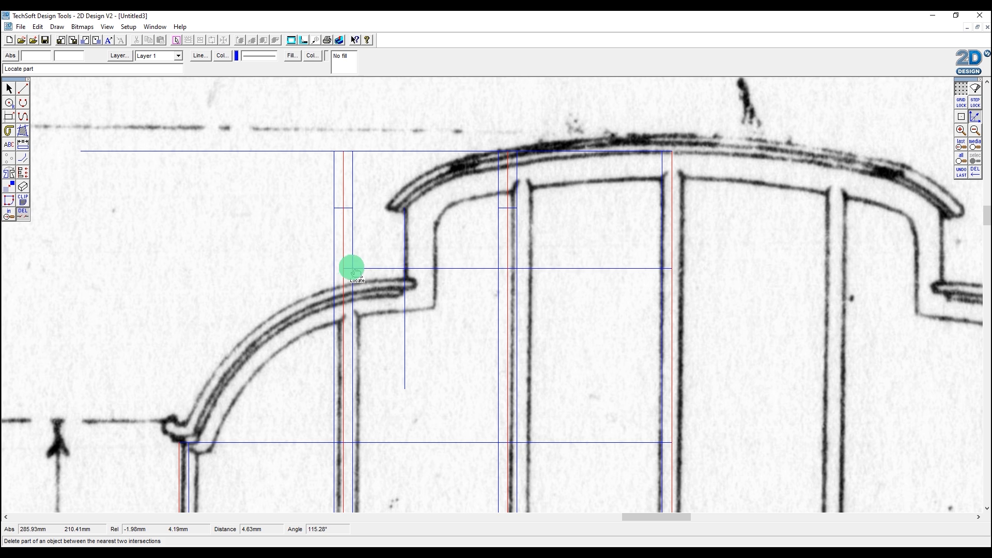
click(370, 269)
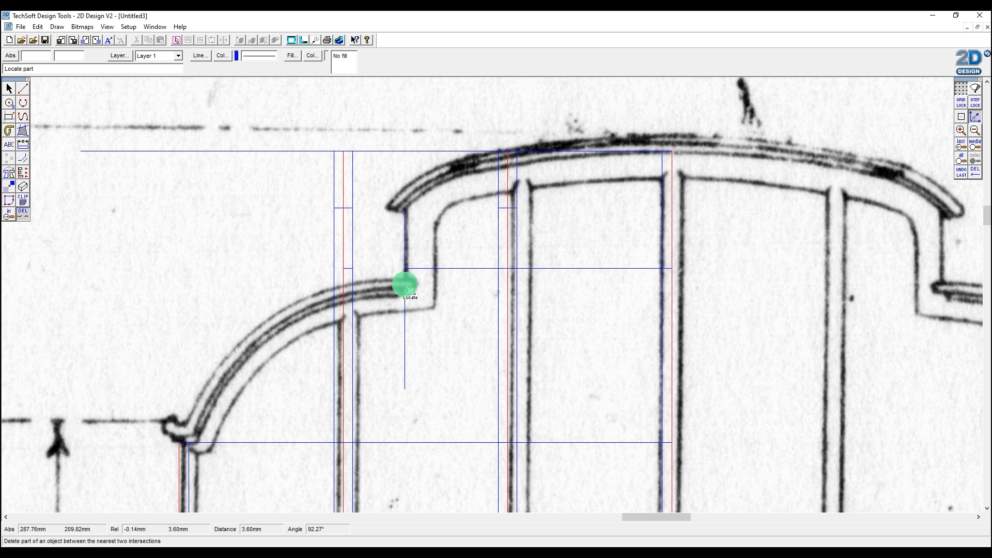
click(423, 268)
drag(27, 213, 58, 217)
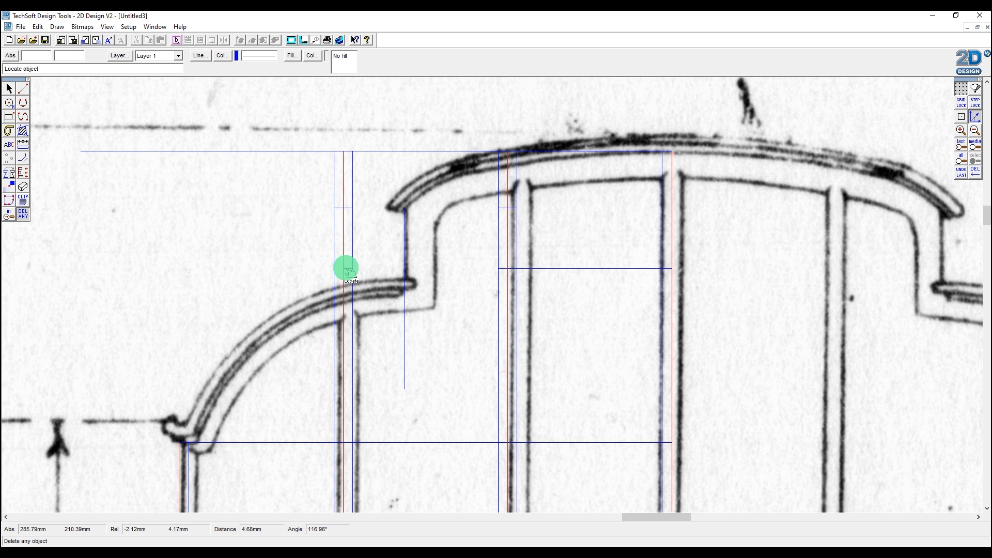
click(345, 208)
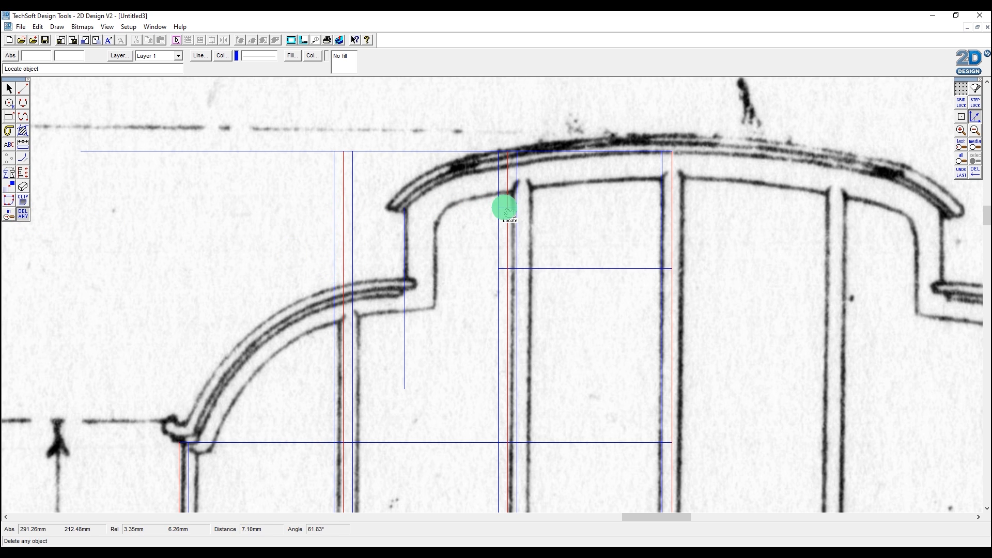
click(539, 268)
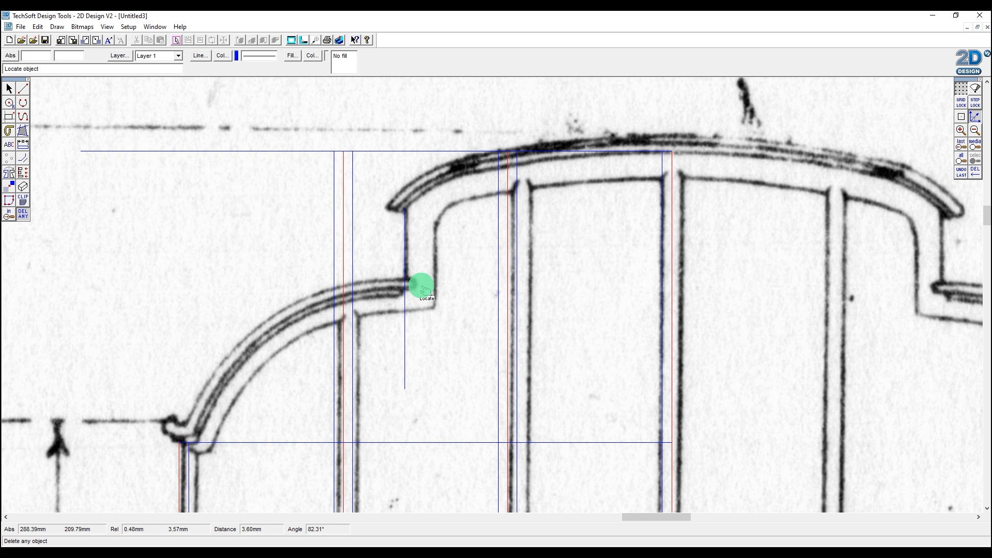
- Draw a horizontal line across the foot of the clerestory side, at the inner end of the lower roof curve
click(23, 88)
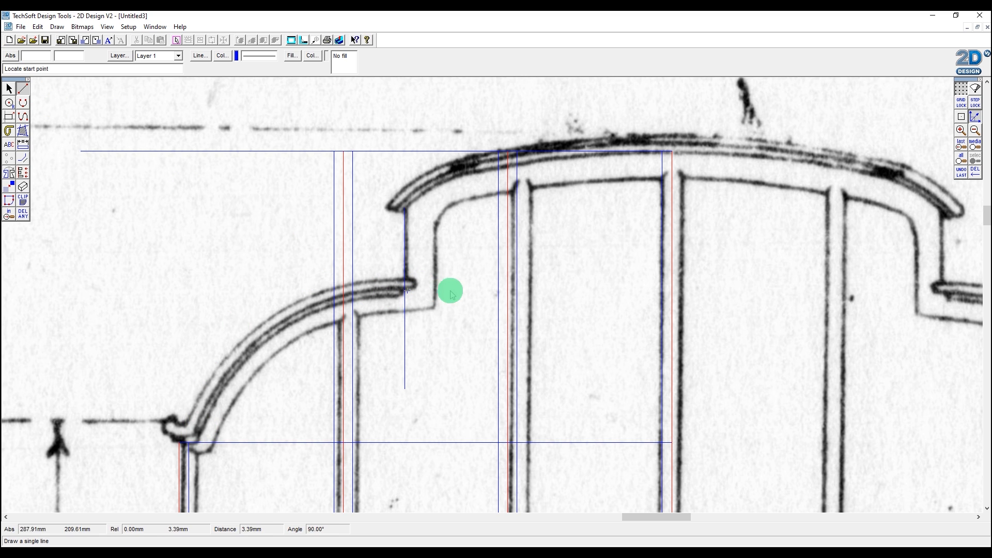
click(475, 291)
click(975, 117)
click(243, 265)
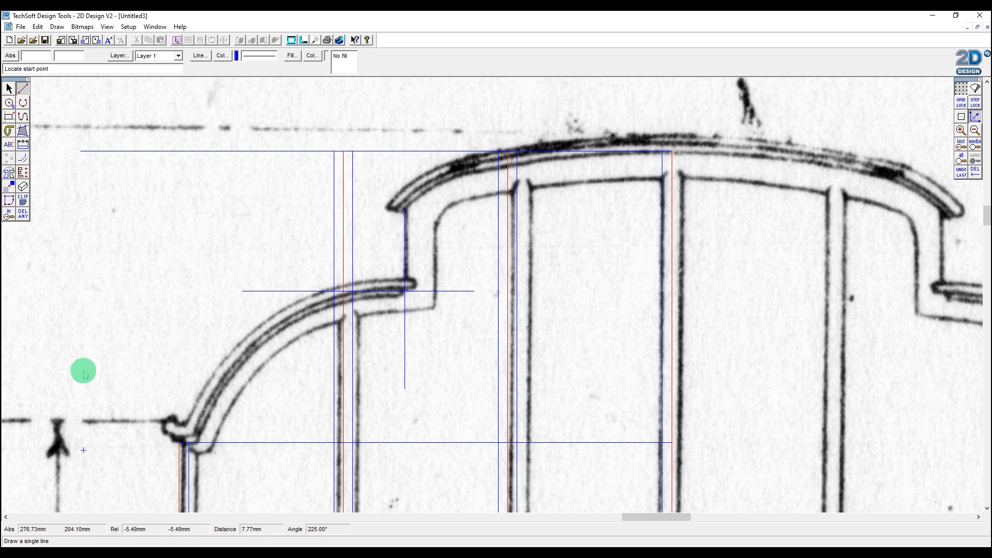
- Nudge the new horizontal line slightly down to match the underside of the scanned lower roof
click(8, 89)
click(294, 290)
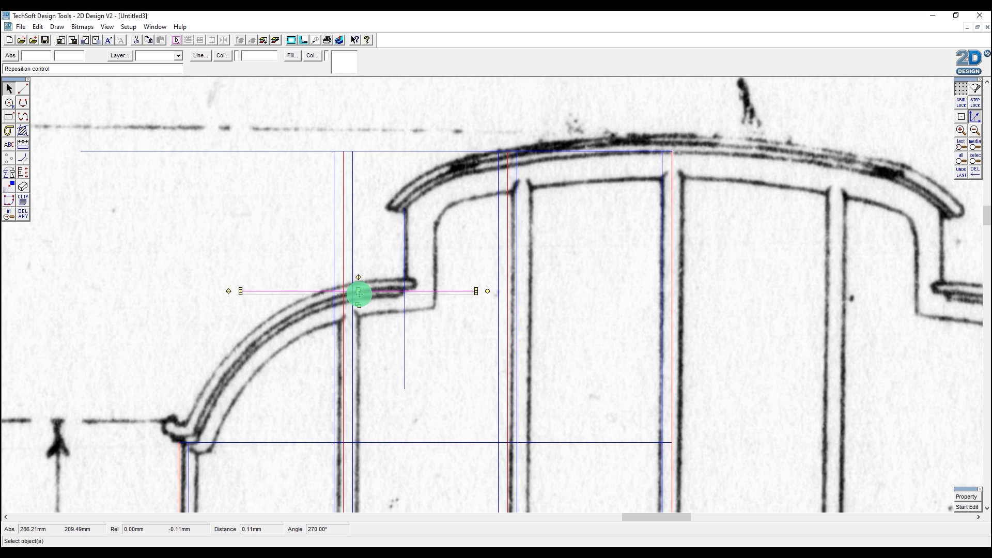
click(359, 293)
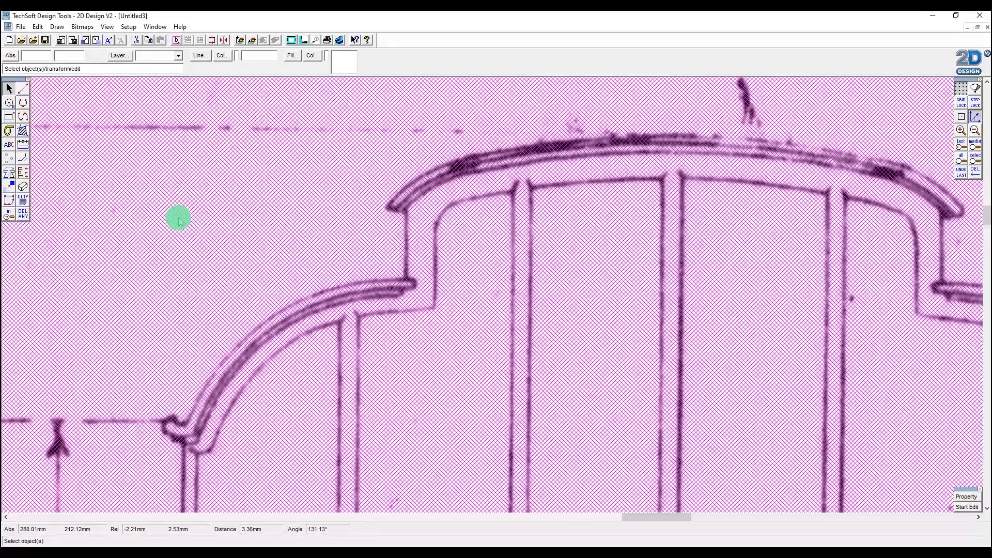
click(255, 228)
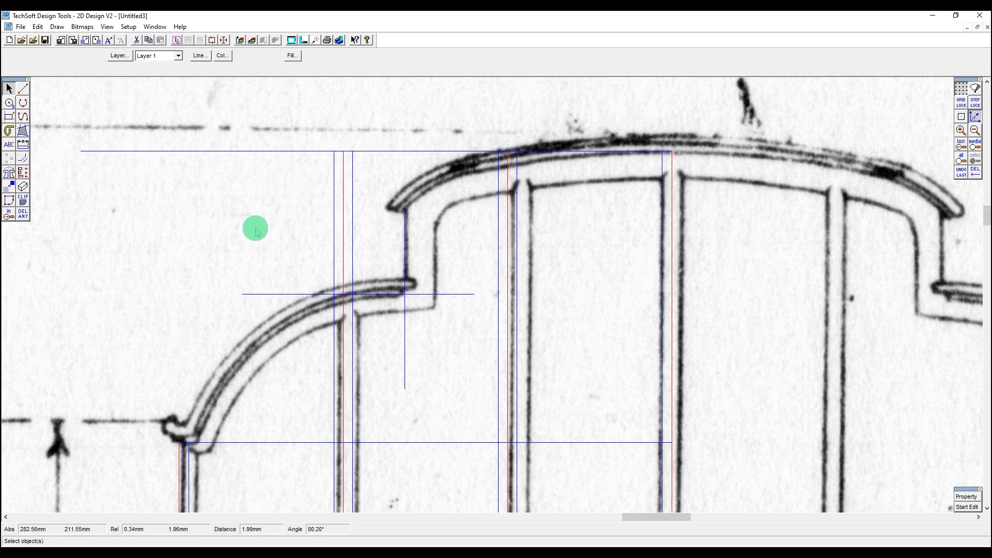
click(9, 102)
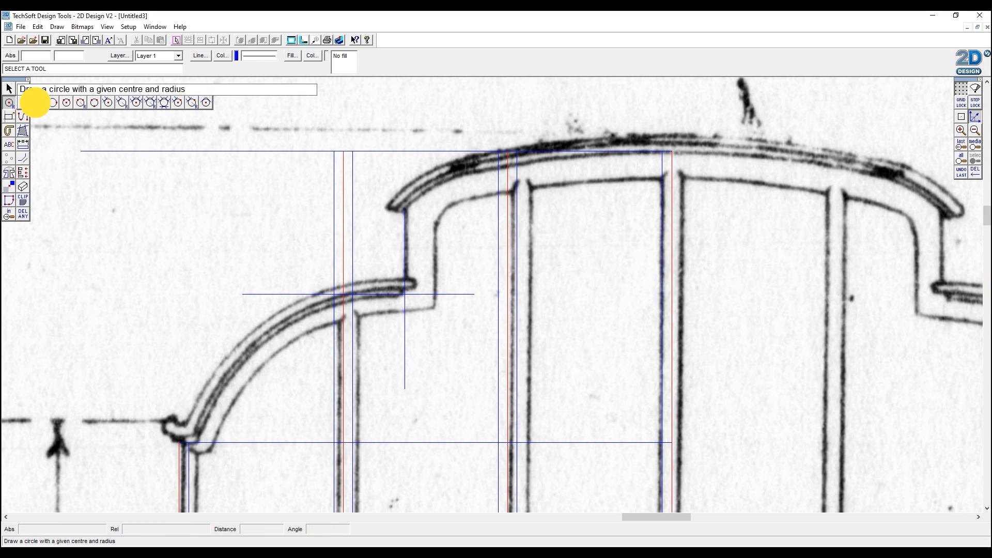
click(86, 102)
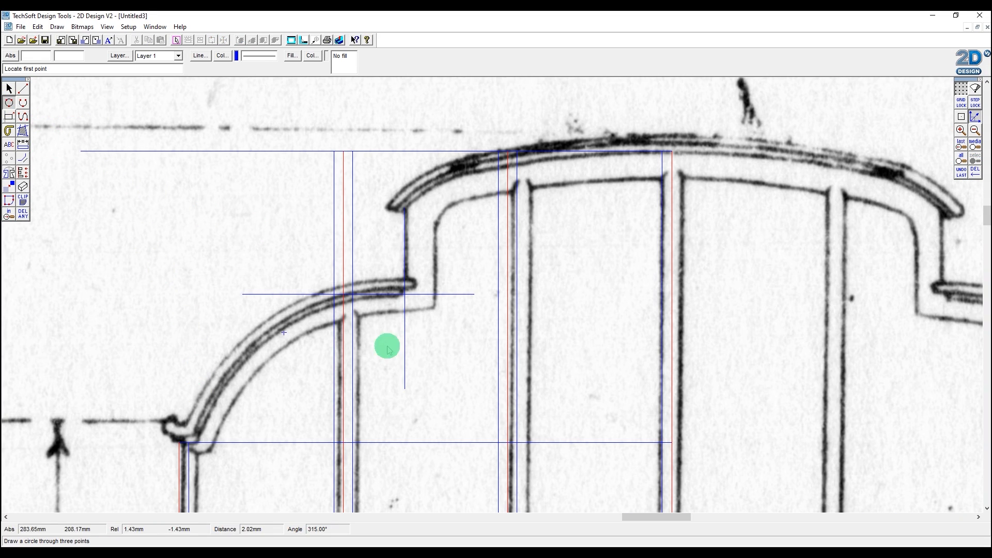
click(974, 116)
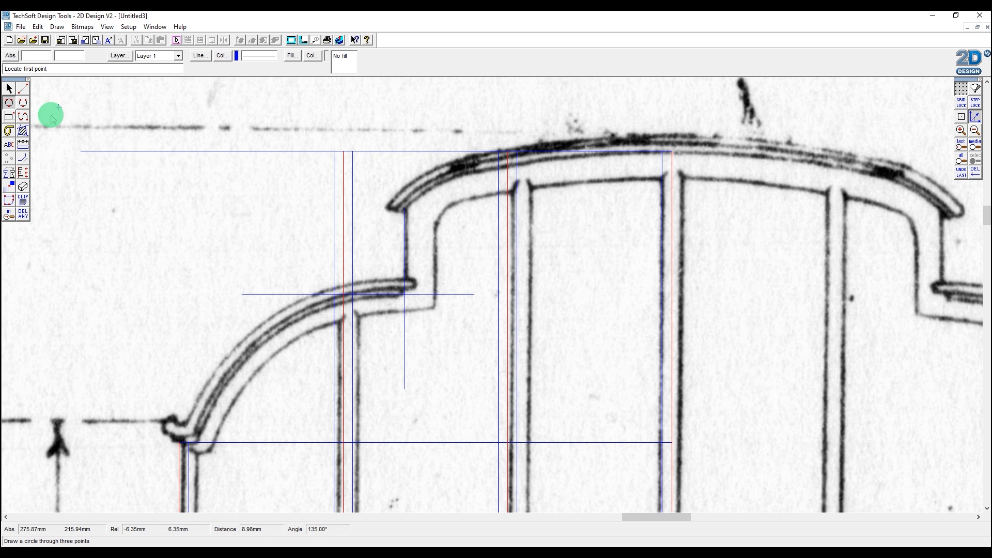
- Draw an open Bezier curve from the top of the end view's left side to the clerestory side's intersection with the lower roof line
click(23, 117)
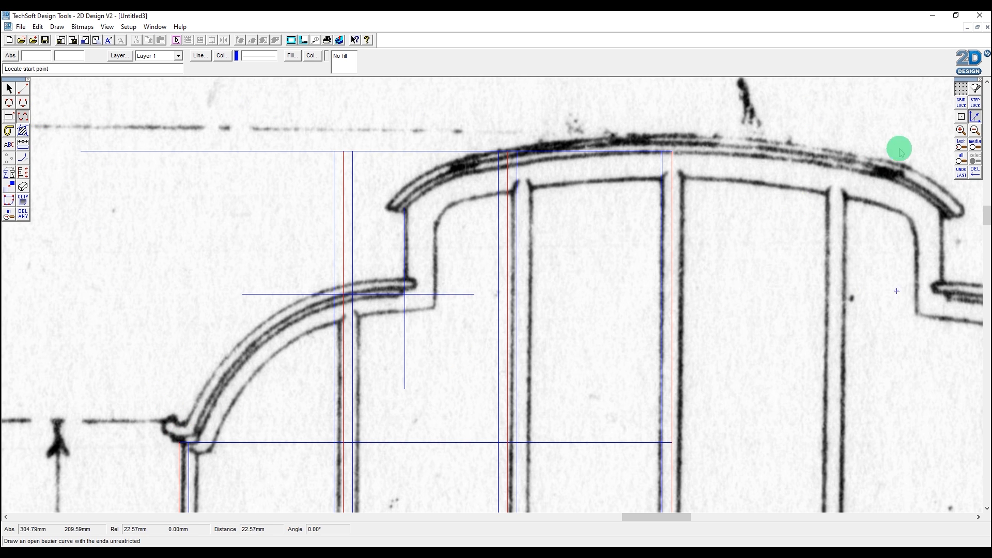
click(961, 117)
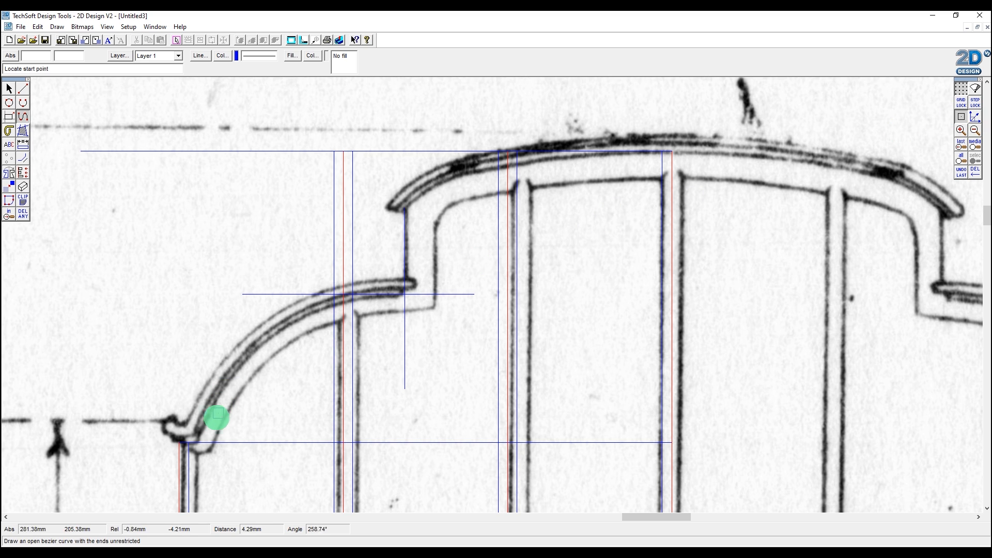
click(178, 442)
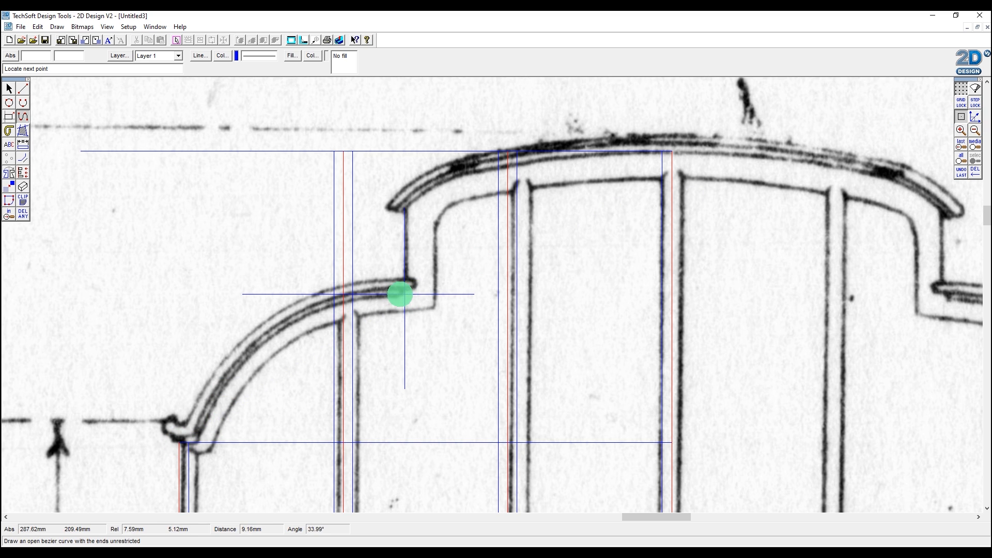
click(405, 294)
click(404, 294)
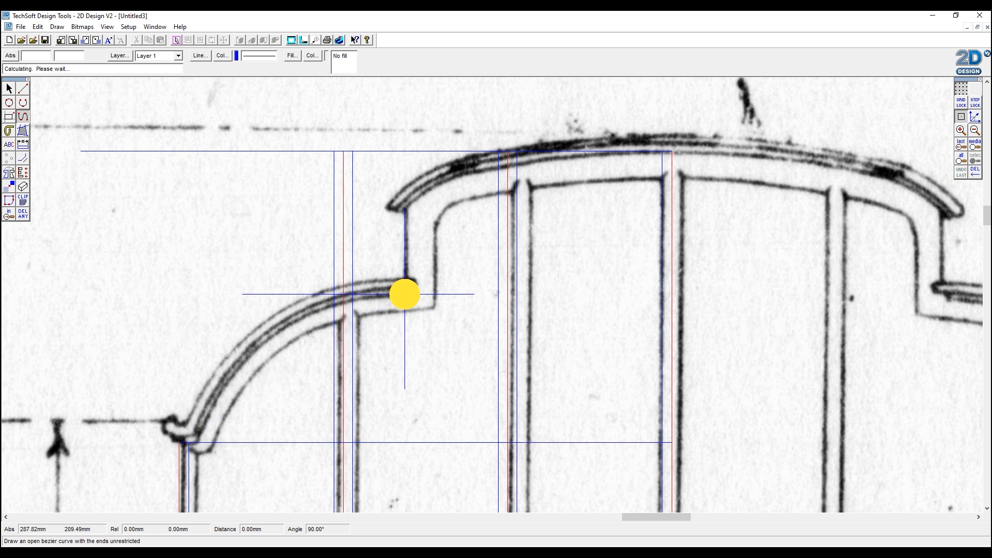
- Shape the lower roof Bezier curve by repositioning both of its control points until it follows the scanned lower roof
click(8, 89)
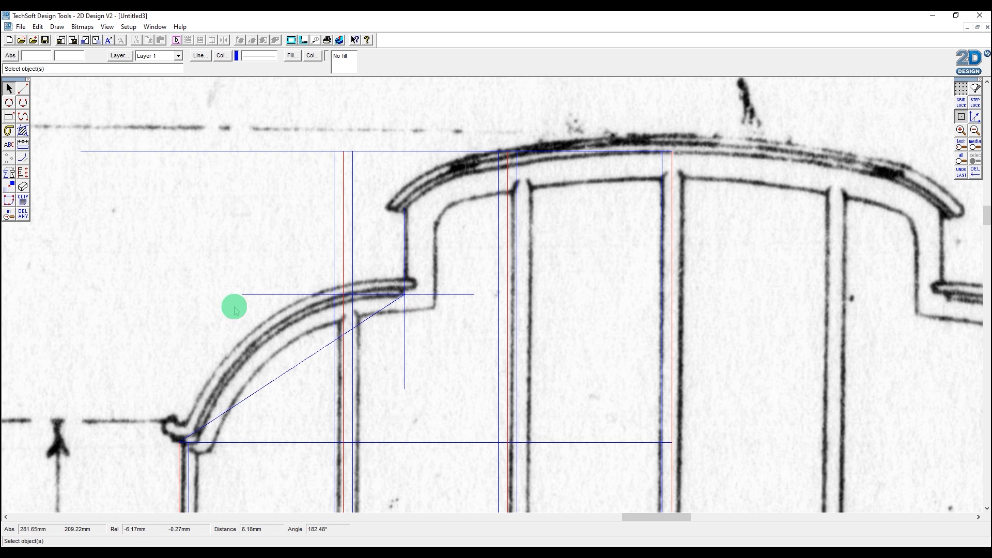
click(292, 368)
click(967, 508)
drag(253, 392, 212, 321)
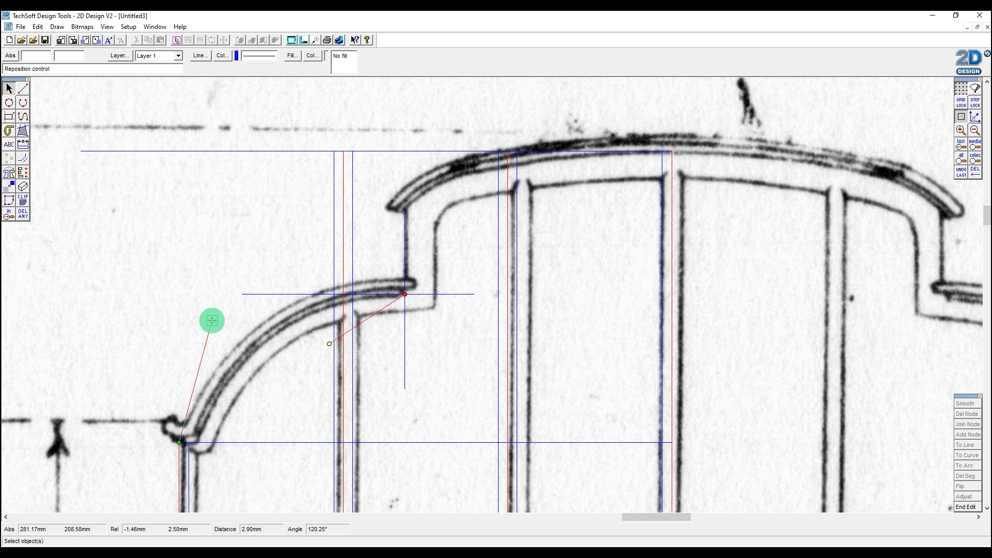
drag(329, 343, 291, 310)
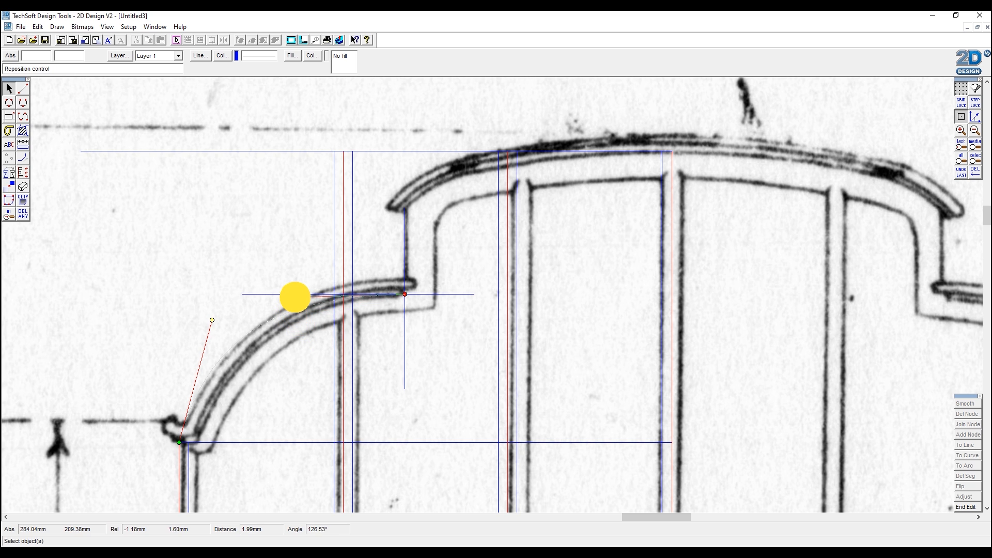
drag(297, 291, 224, 319)
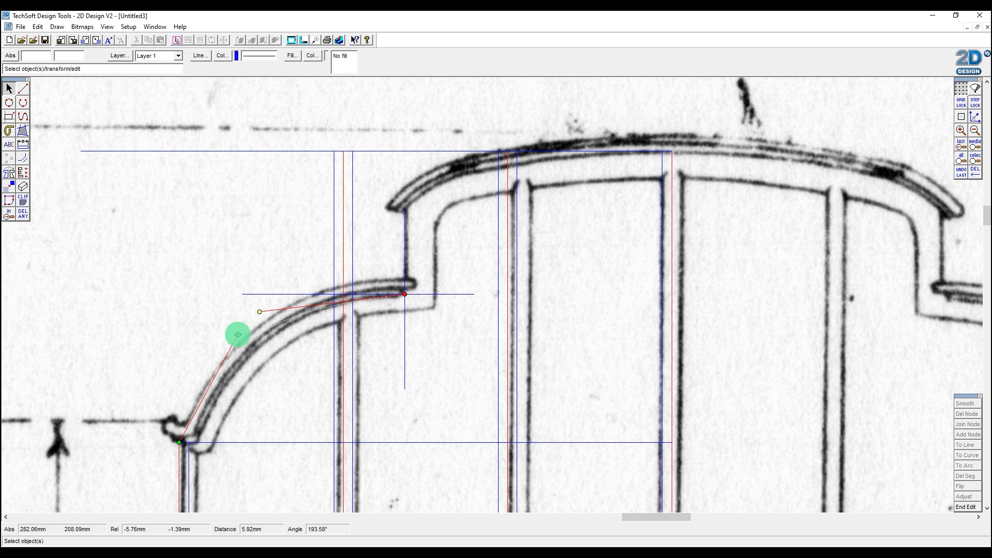
- Draw an open Bezier curve from the centre line's top end to the top of the clerestory side
click(22, 117)
click(960, 117)
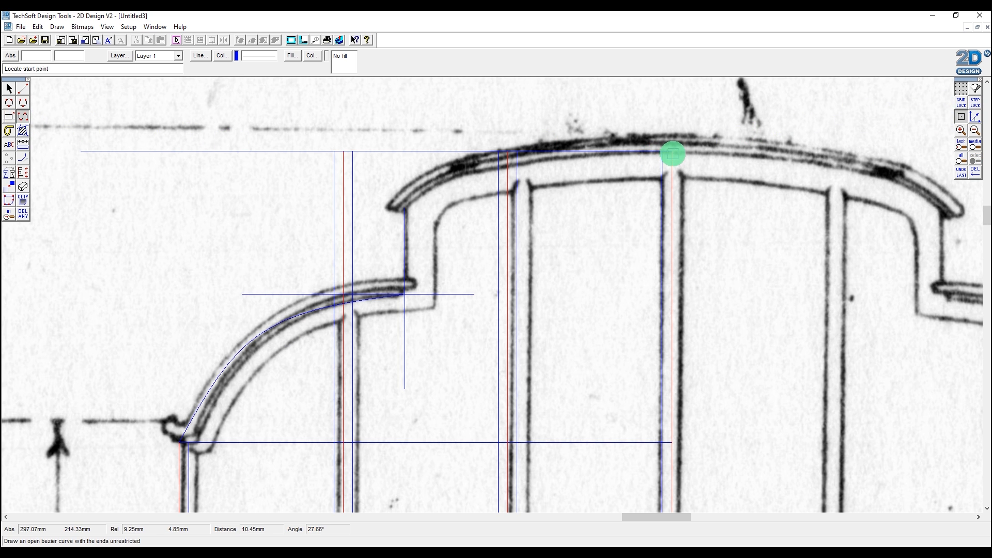
click(672, 153)
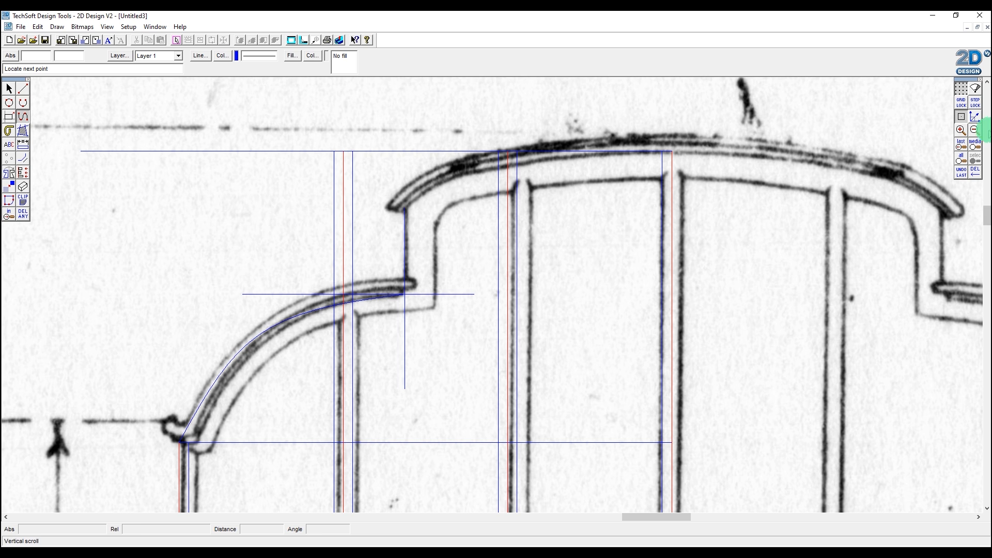
click(404, 207)
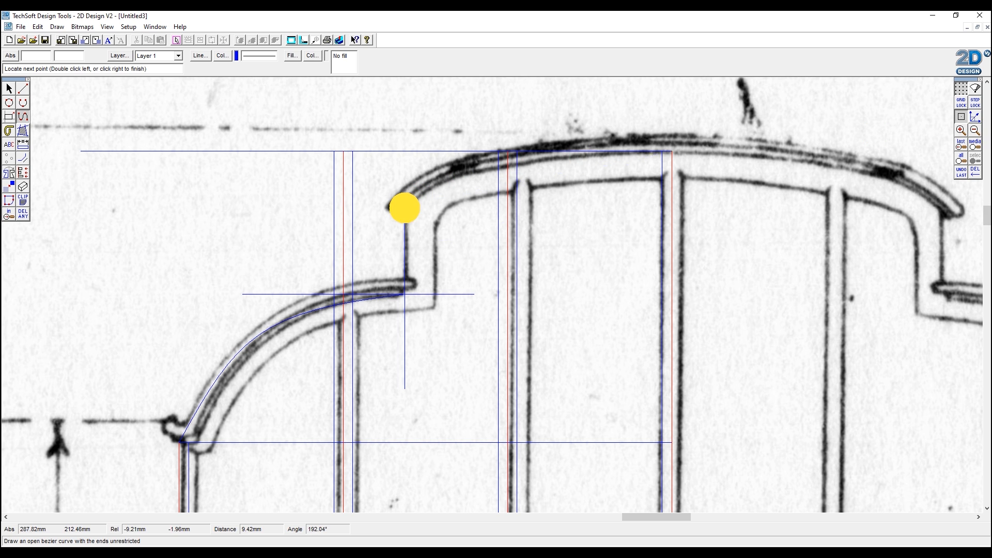
right_click(404, 208)
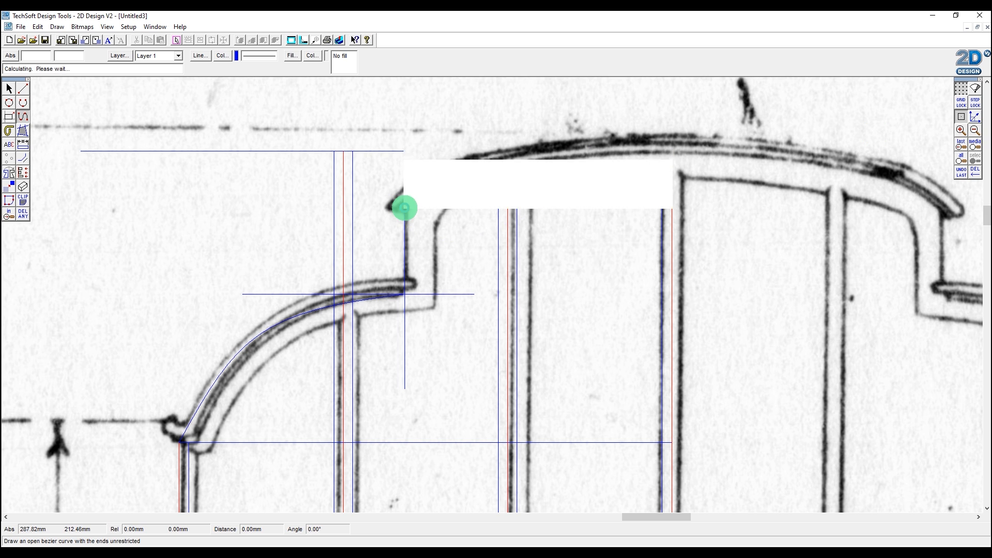
- Fit the upper roof curve to the scan, moving one control point onto the top horizontal line and the other near the outer end
click(12, 87)
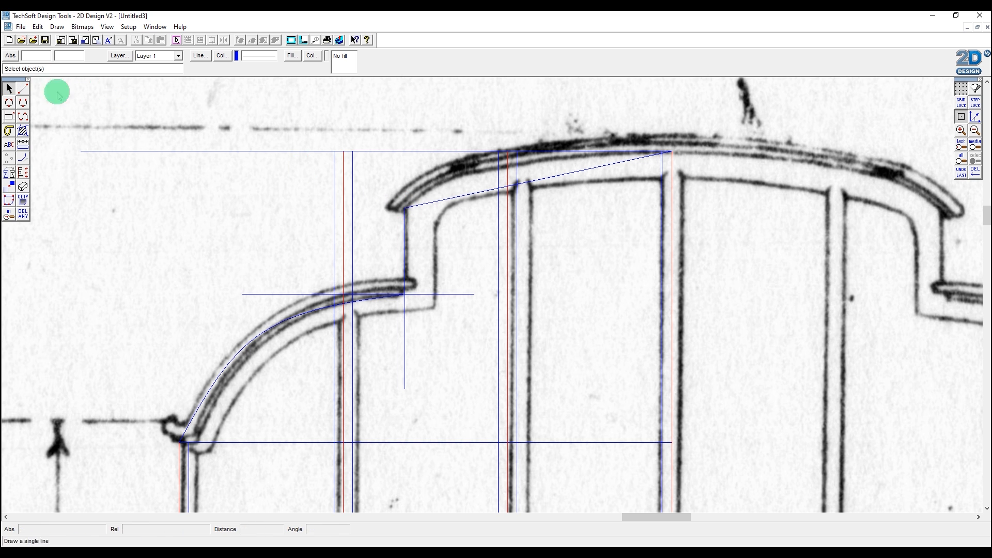
click(479, 196)
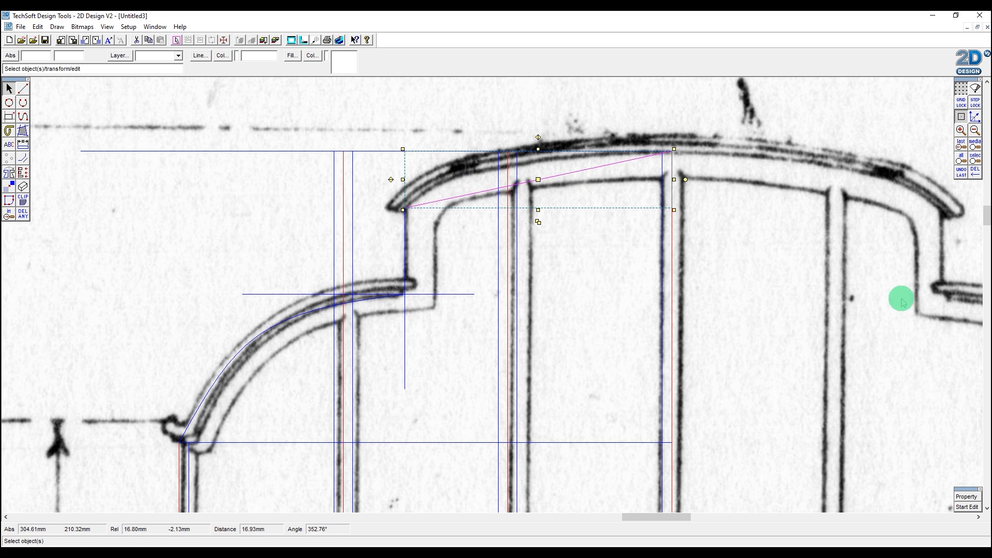
click(977, 507)
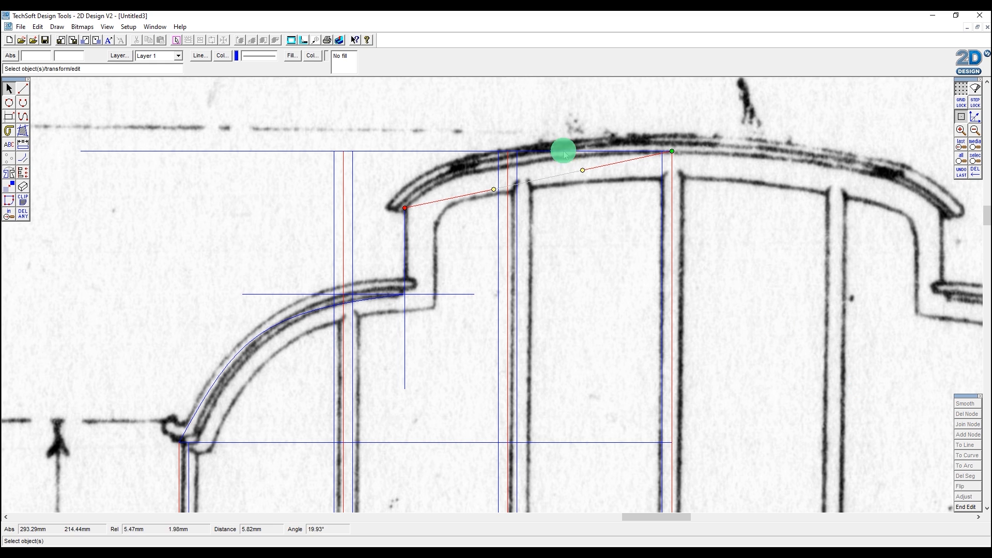
drag(583, 170, 533, 155)
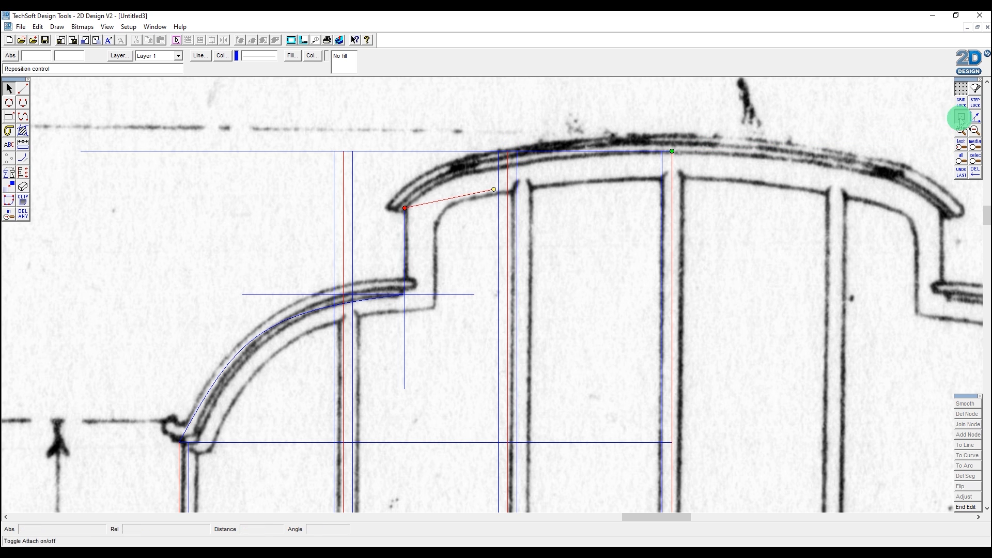
click(507, 151)
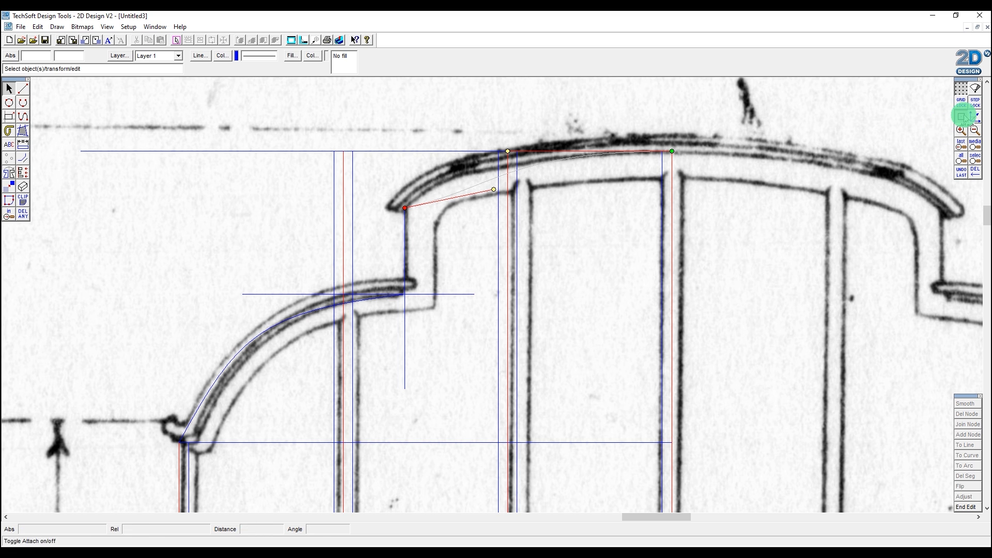
drag(494, 189, 468, 173)
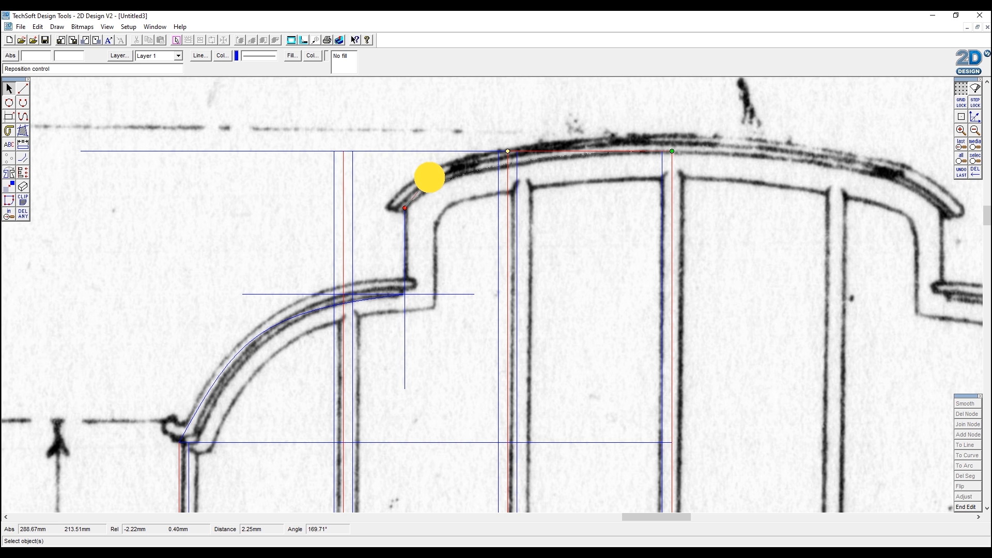
drag(426, 177, 426, 178)
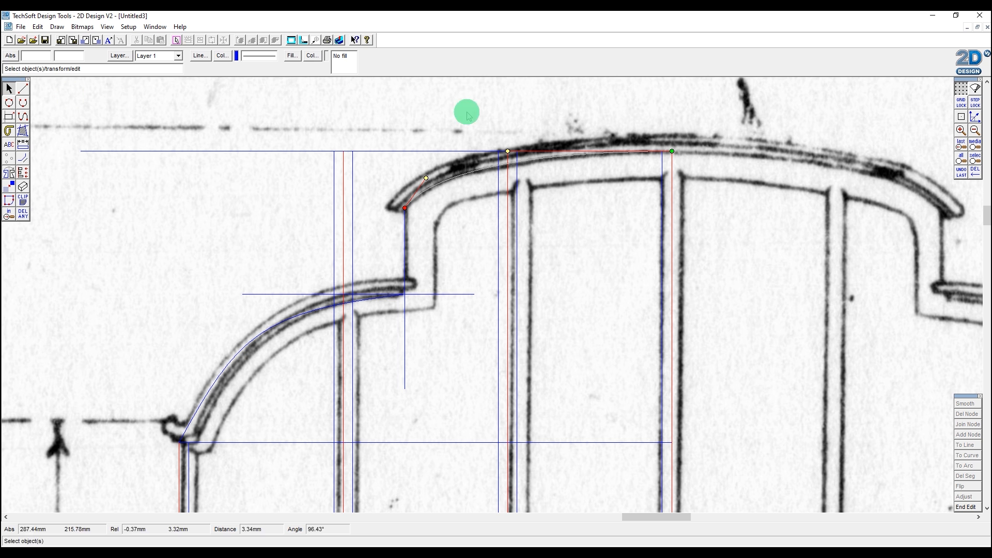
- Copy the traced half side elevation and half end view without the scan and paste them into a new drawing
click(975, 130)
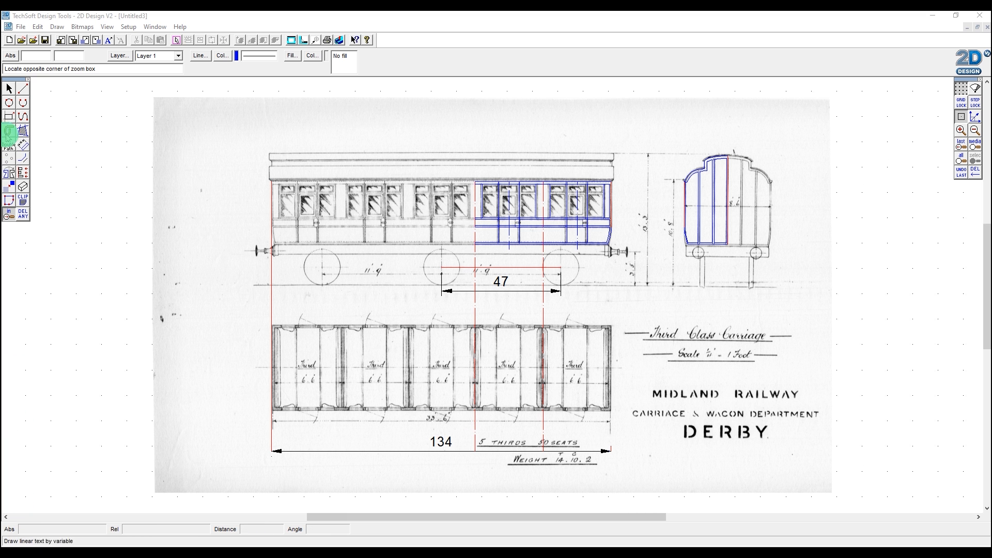
click(9, 88)
drag(456, 138, 740, 277)
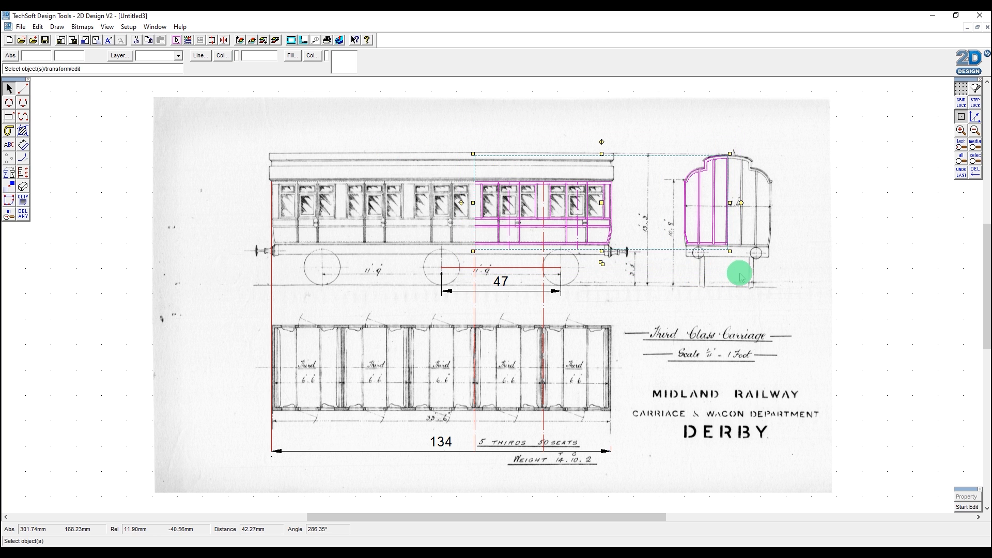
click(9, 40)
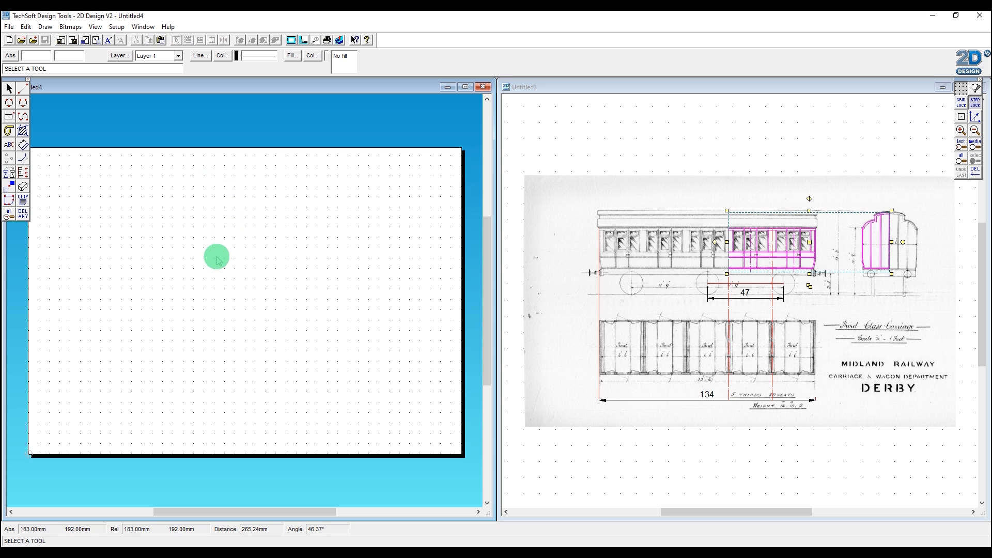
right_click(216, 273)
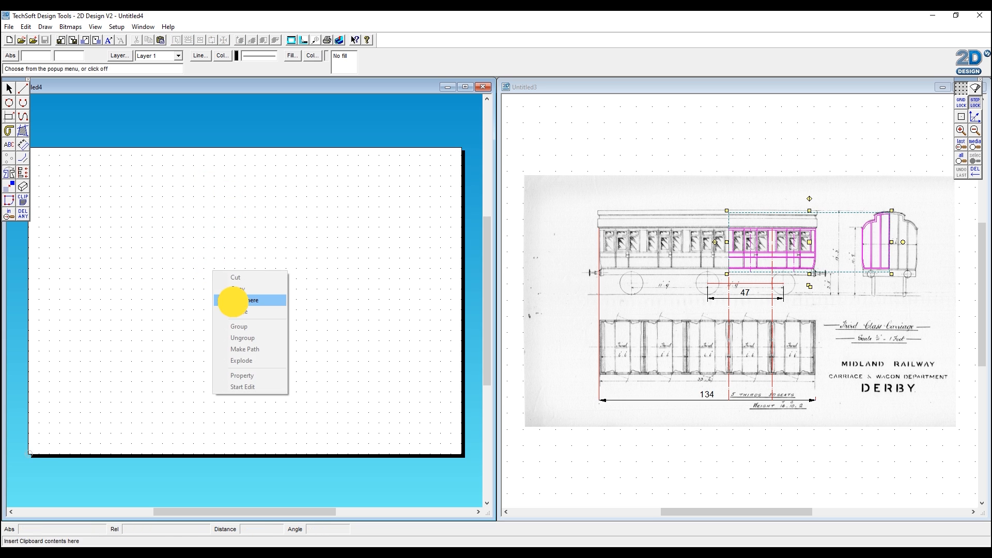
click(234, 296)
click(464, 87)
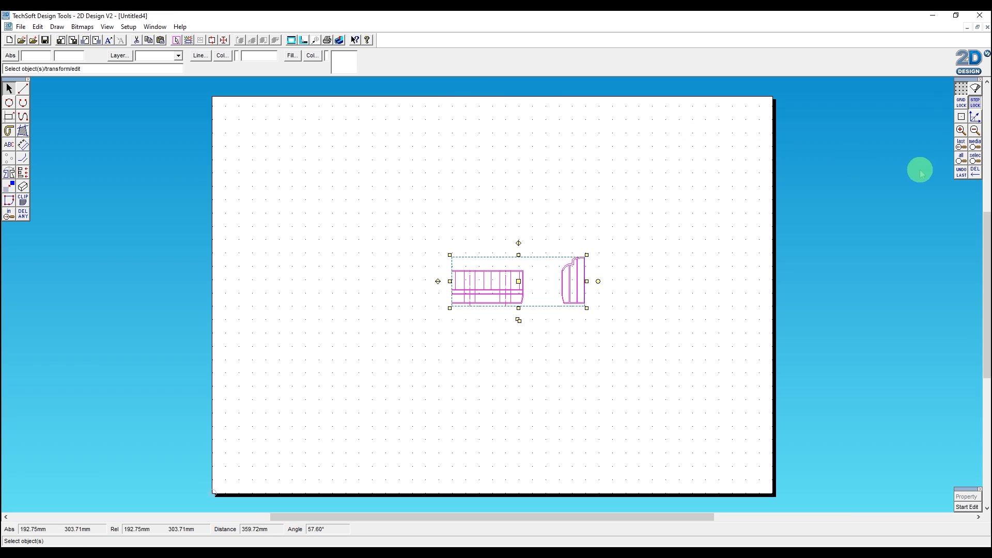
click(975, 158)
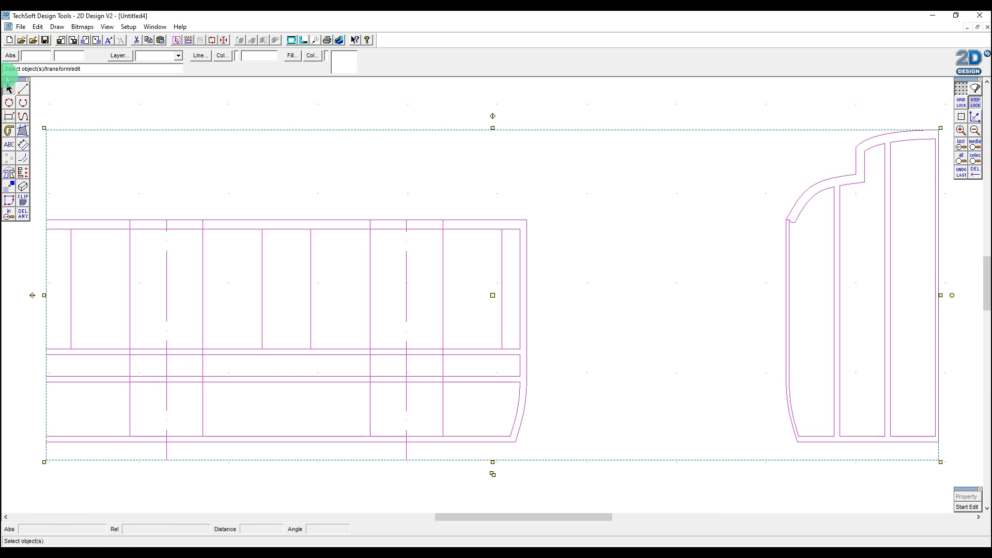
- Start exporting the drawing as DXF and create a folder named 6w Clerestory Coaches inside Clayton Coaches for it
click(20, 27)
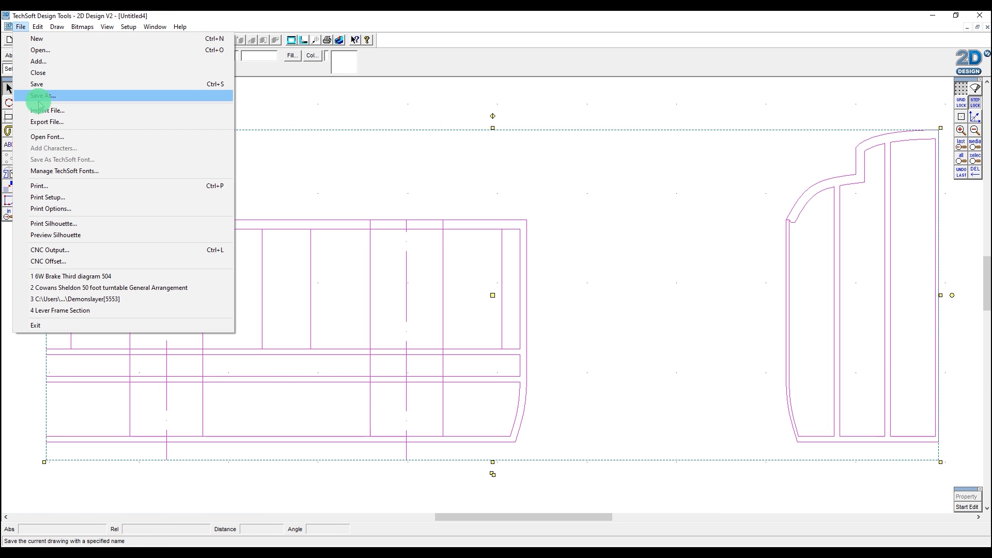
click(45, 123)
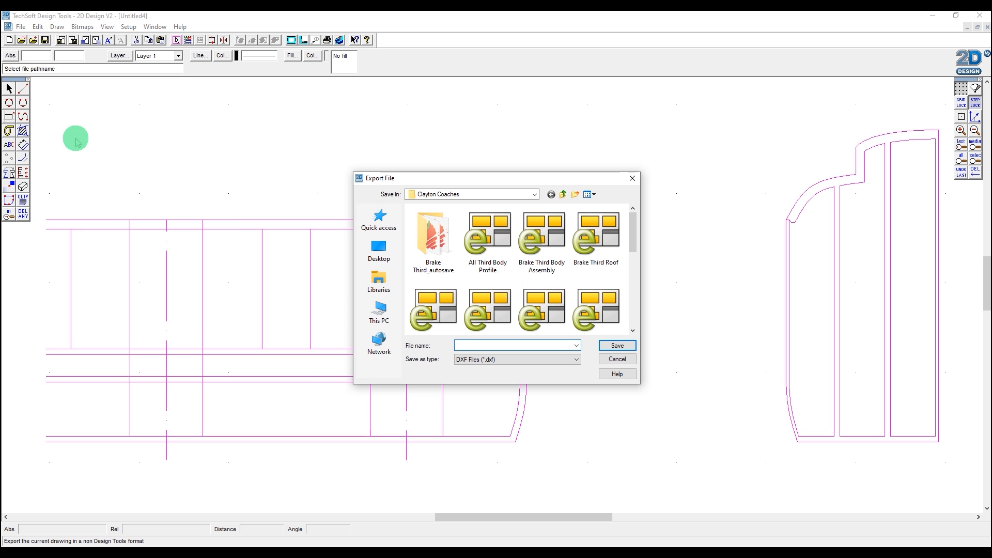
right_click(464, 278)
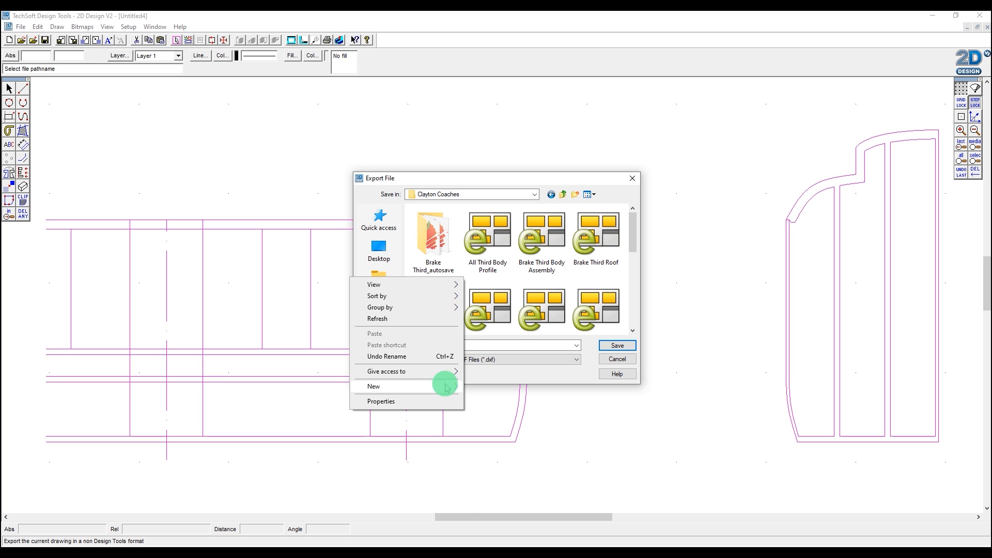
mouse_move(447, 387)
click(486, 382)
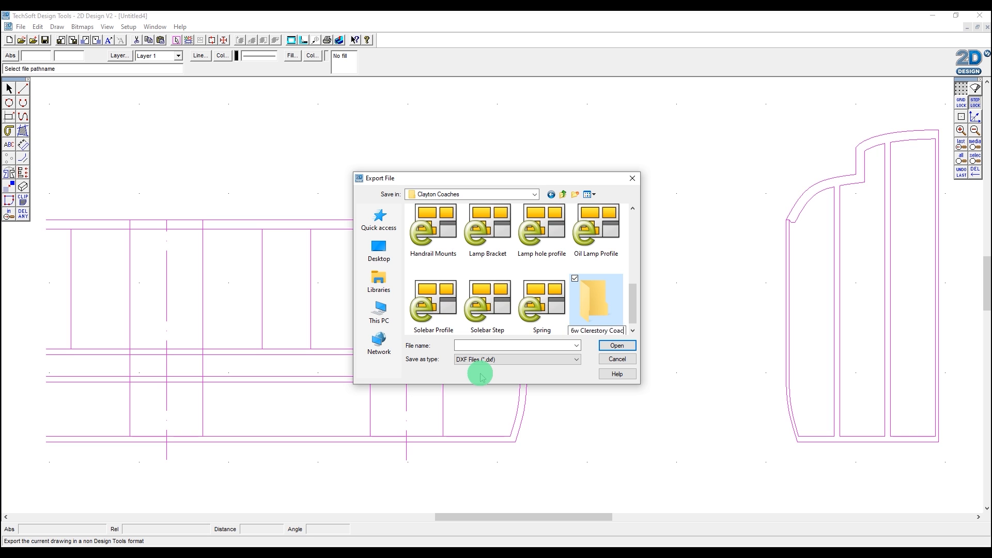
double_click(596, 288)
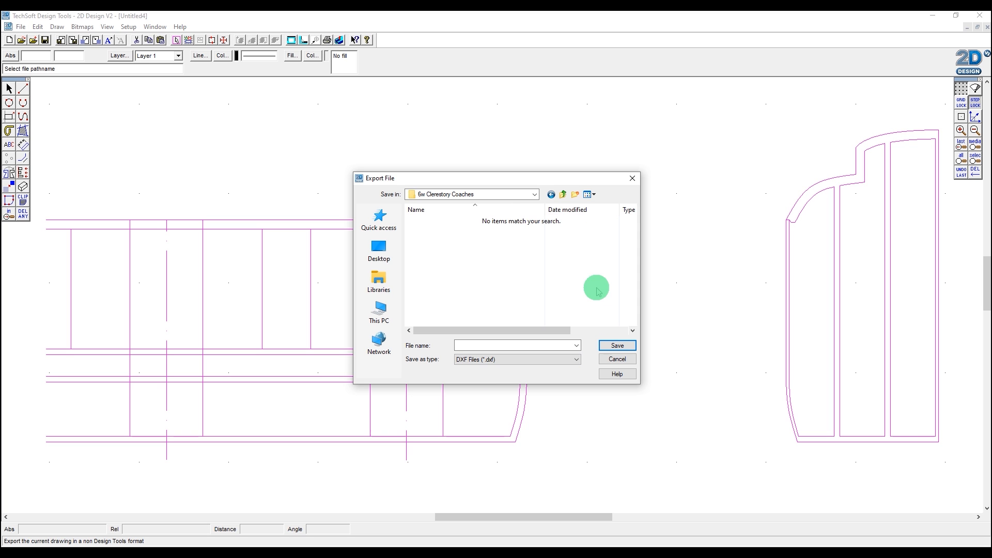
- Name the DXF export 5 Compartment Third Body Profiles and save it in the new folder
click(466, 345)
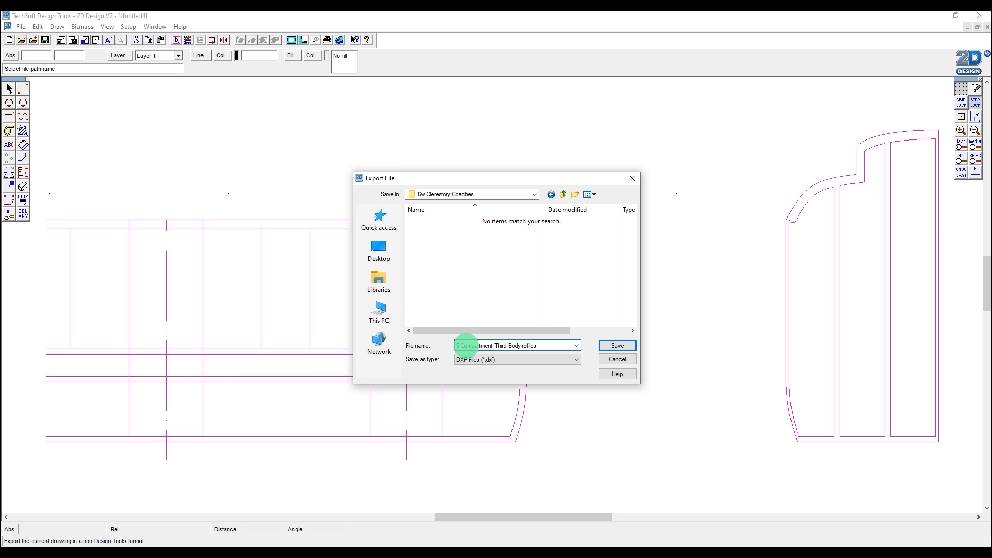
click(619, 345)
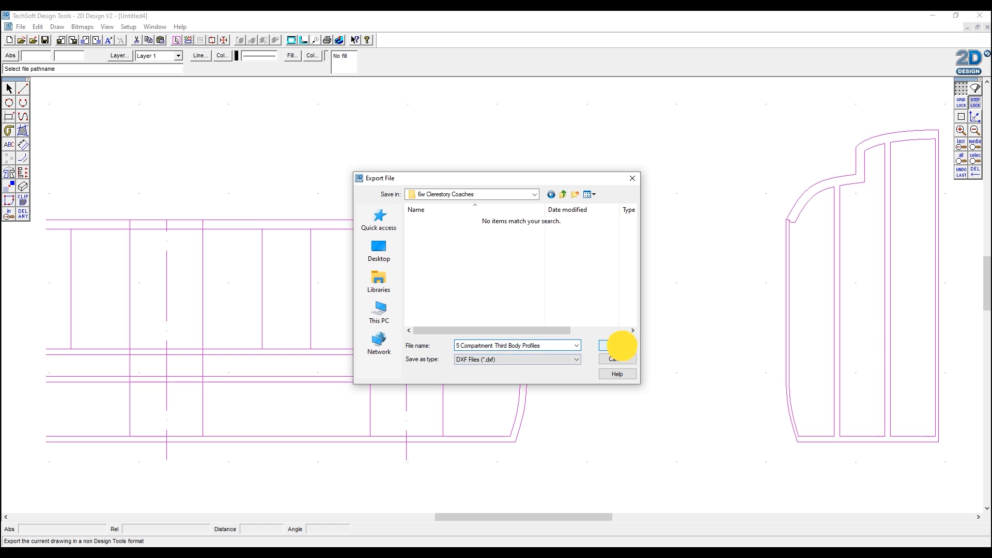
click(516, 268)
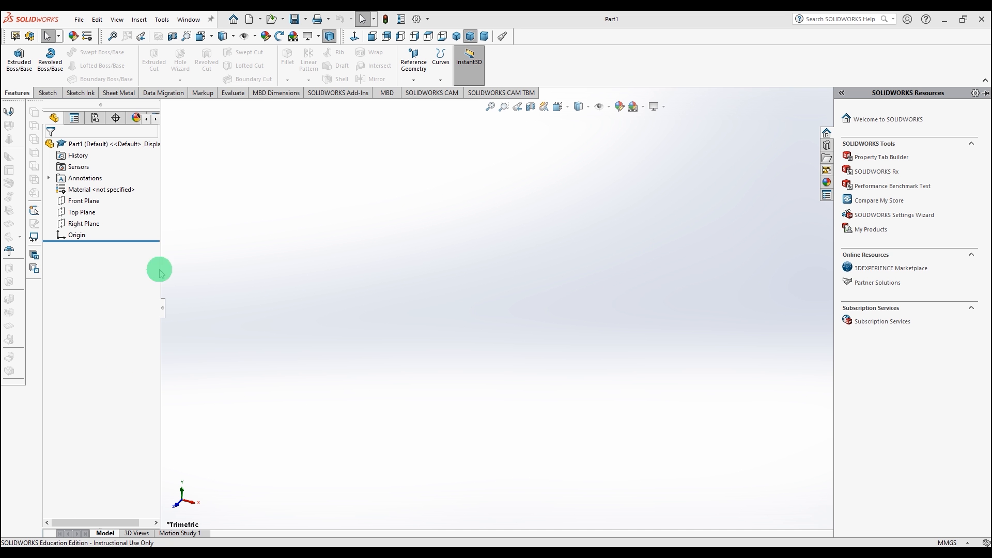
- Switch to SOLIDWORKS and open the DXF file 5 Compartment Third Body Profiles from the 6w Clerestory Coaches folder
click(272, 21)
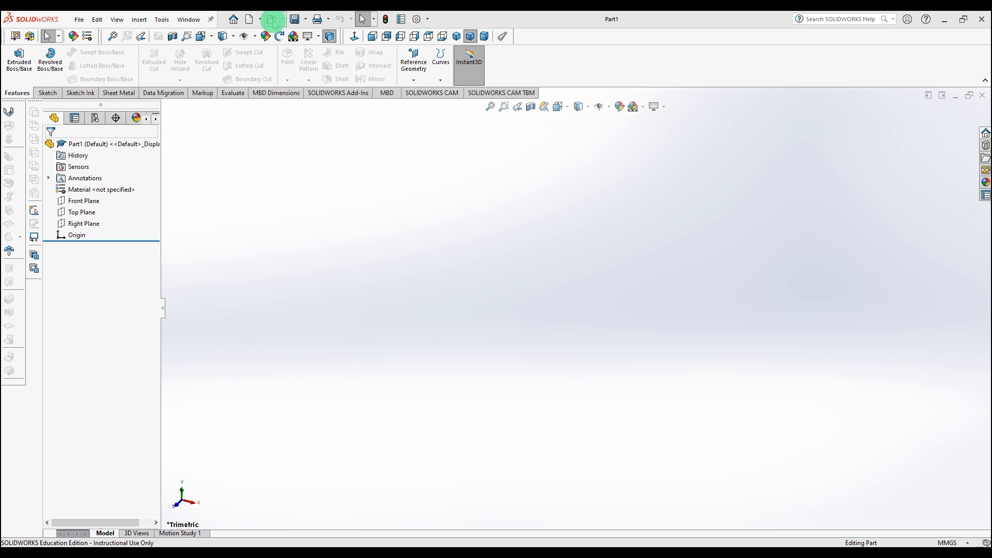
double_click(386, 178)
click(367, 161)
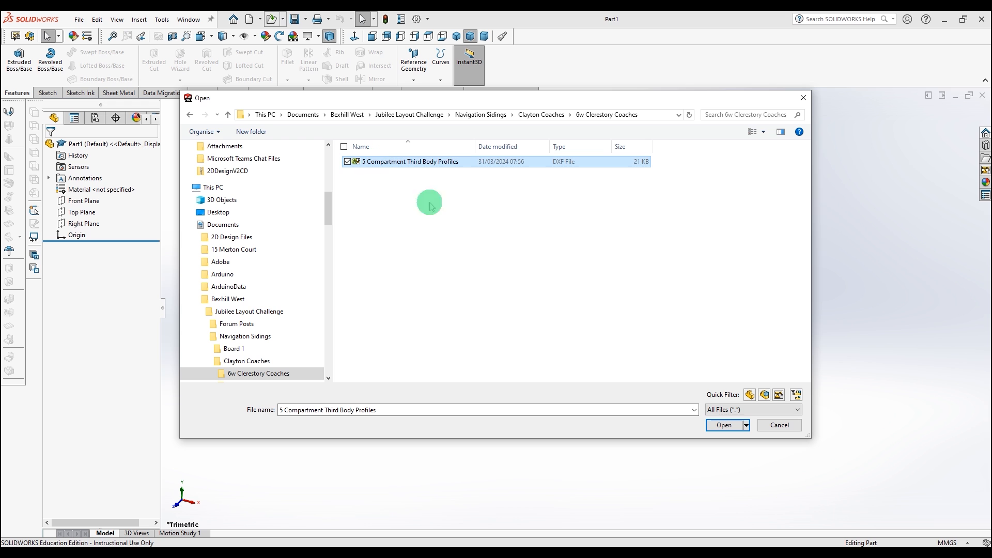
click(730, 425)
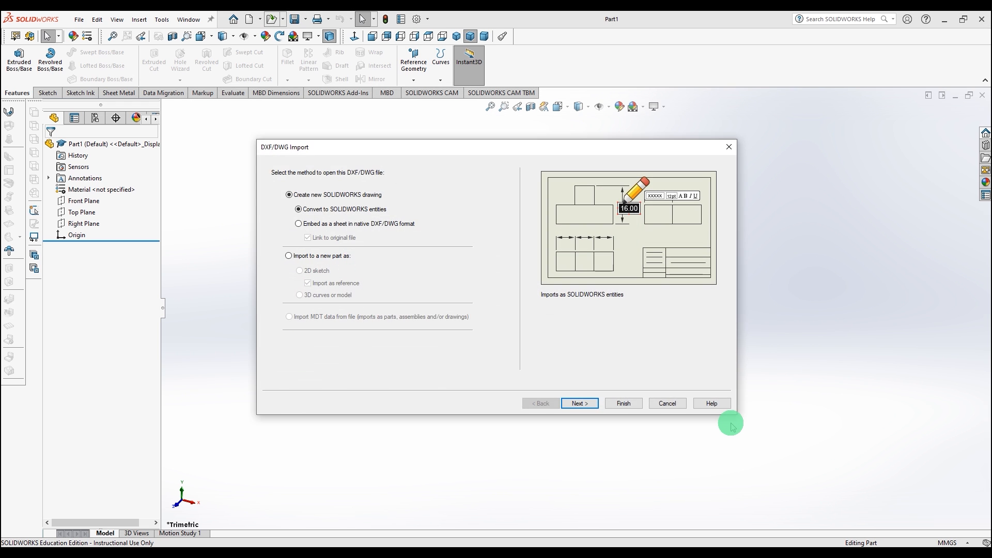
- Import the DXF into a new part as a 2D sketch with millimeters as the units of the imported data
click(333, 257)
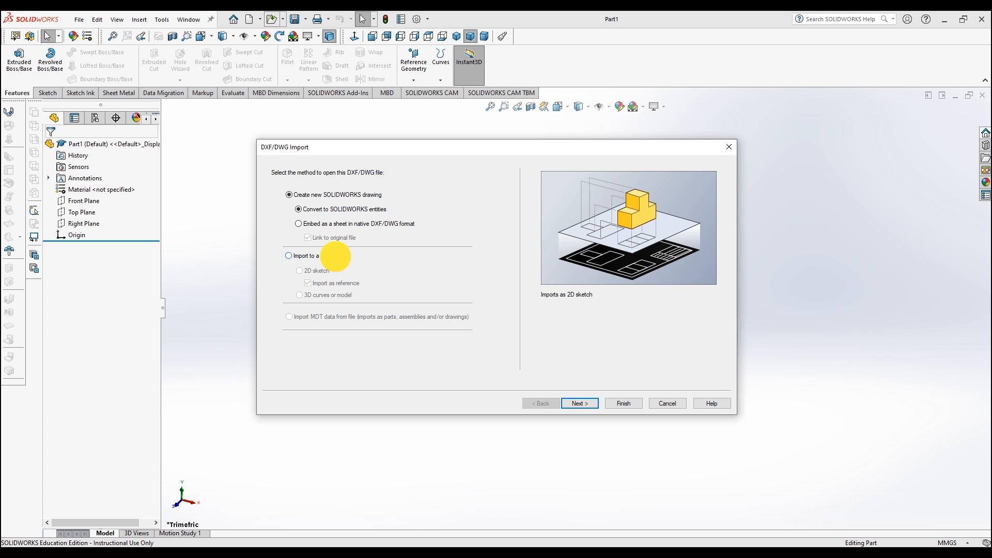
click(577, 404)
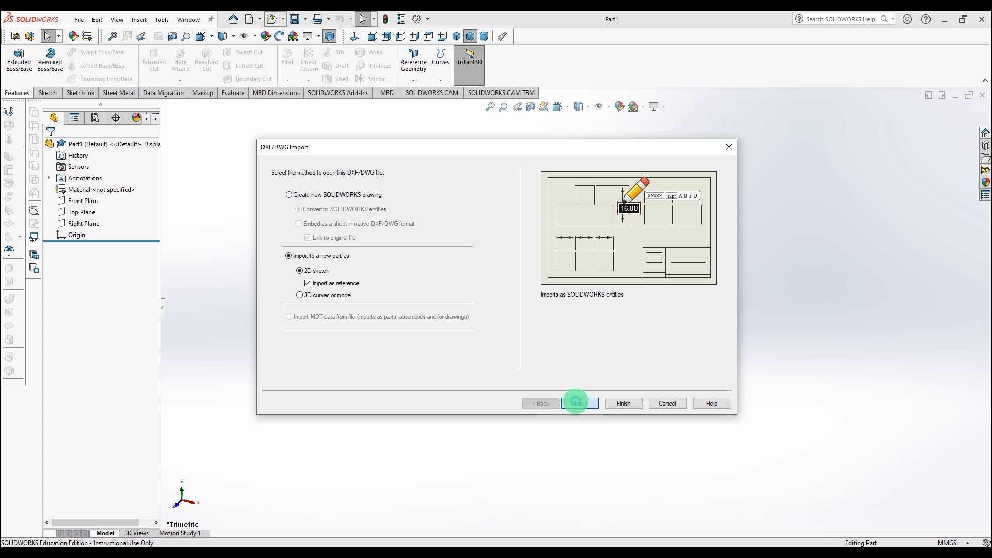
click(347, 177)
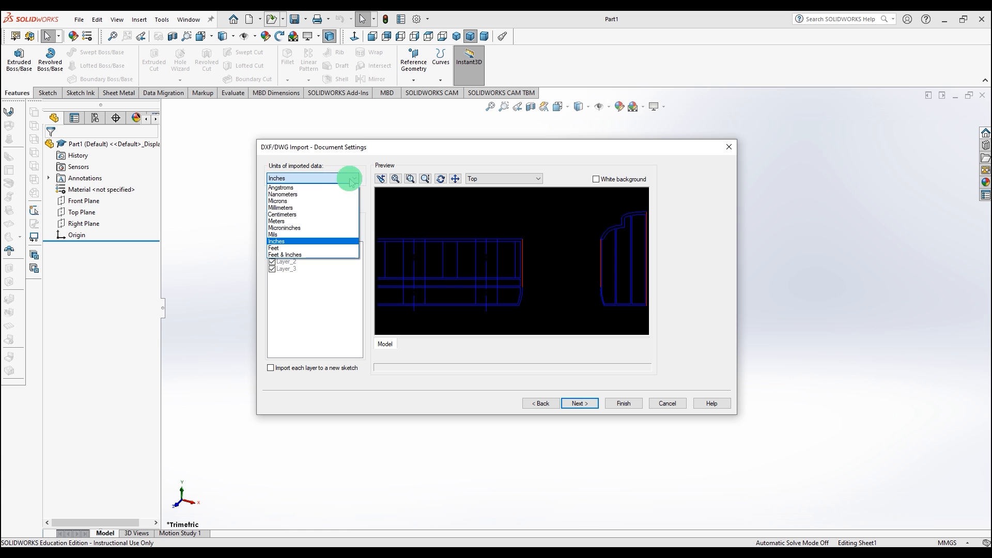
click(341, 207)
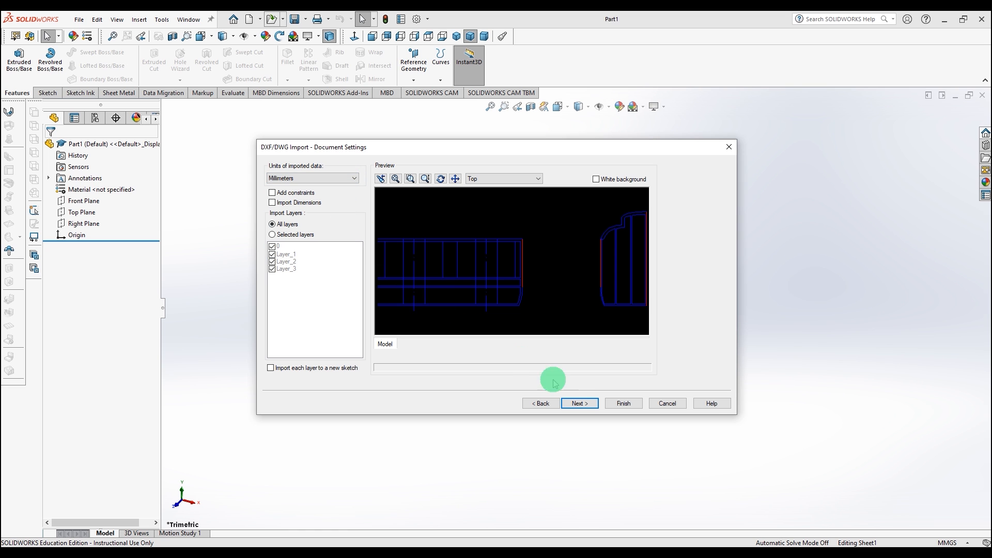
click(579, 403)
click(621, 403)
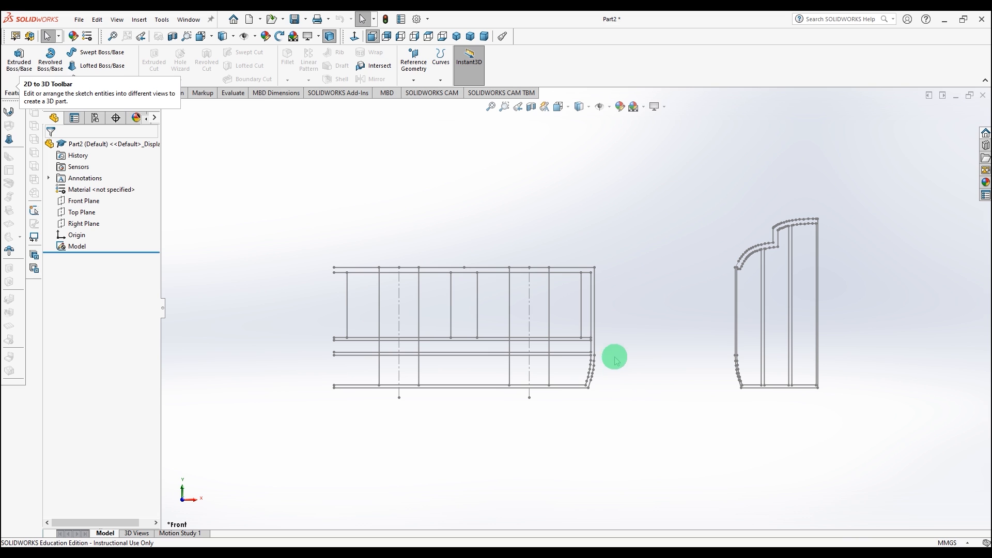
- Edit the imported Model sketch and copy all entities of the half end view
right_click(63, 247)
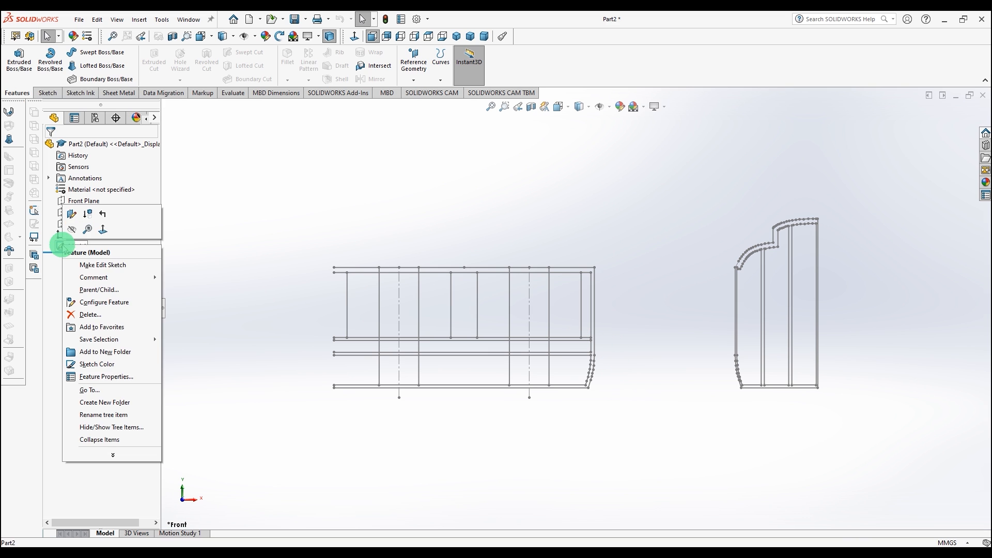
click(75, 270)
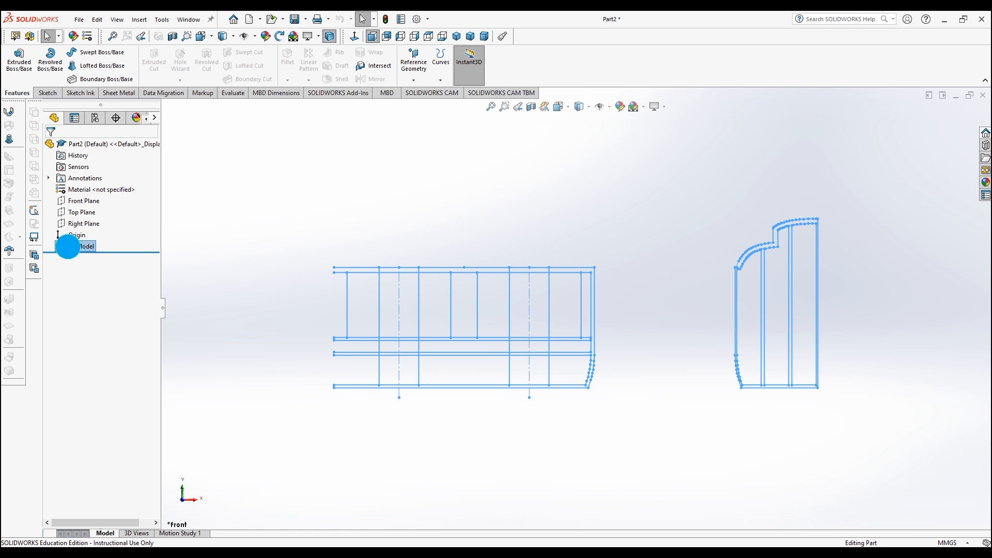
right_click(67, 247)
click(77, 217)
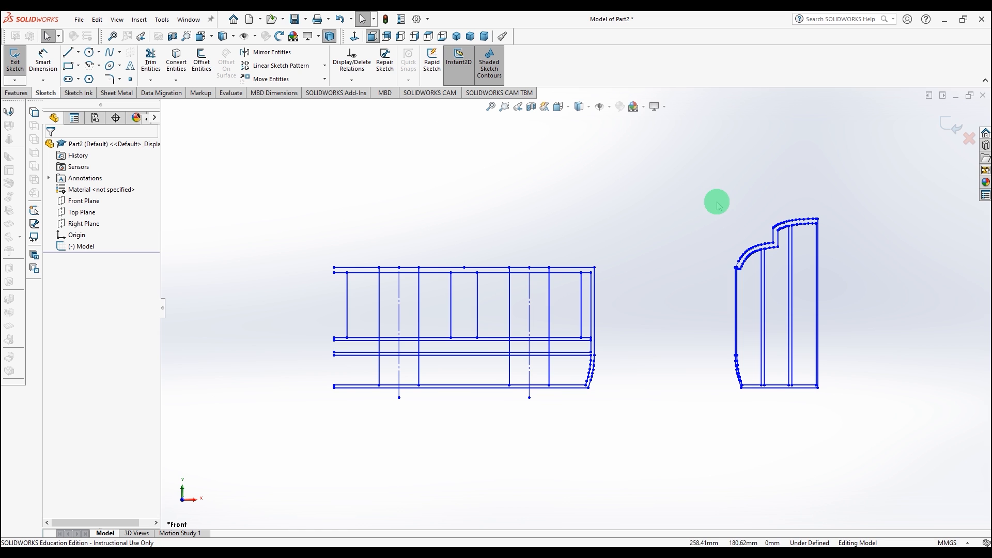
drag(697, 199, 849, 402)
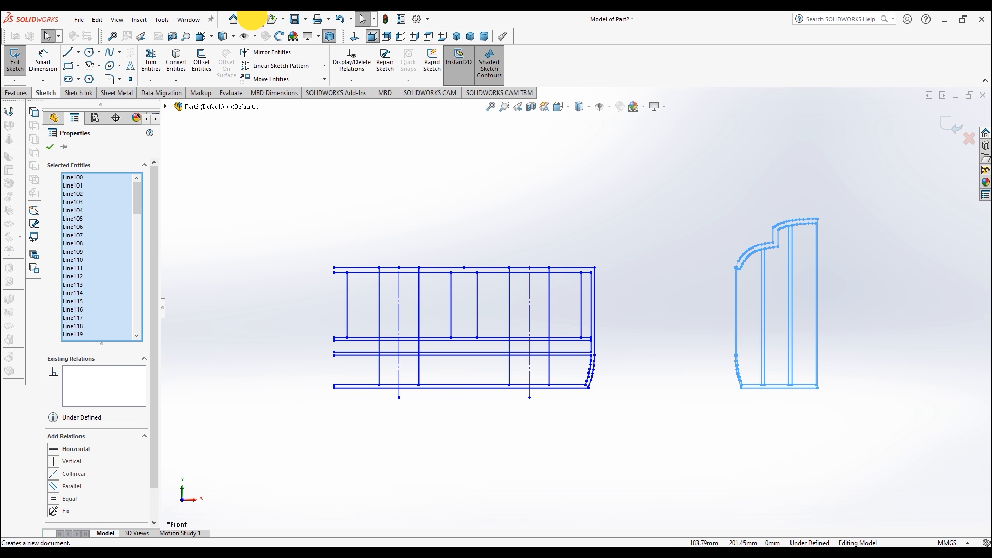
- Create a new part, start a sketch on the Right Plane and paste the half end view into it
click(251, 20)
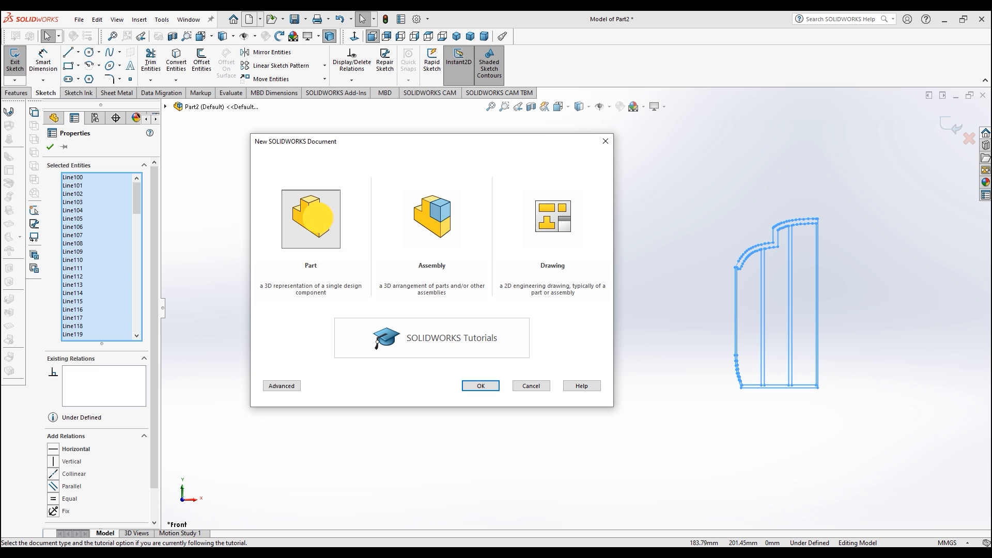
double_click(317, 217)
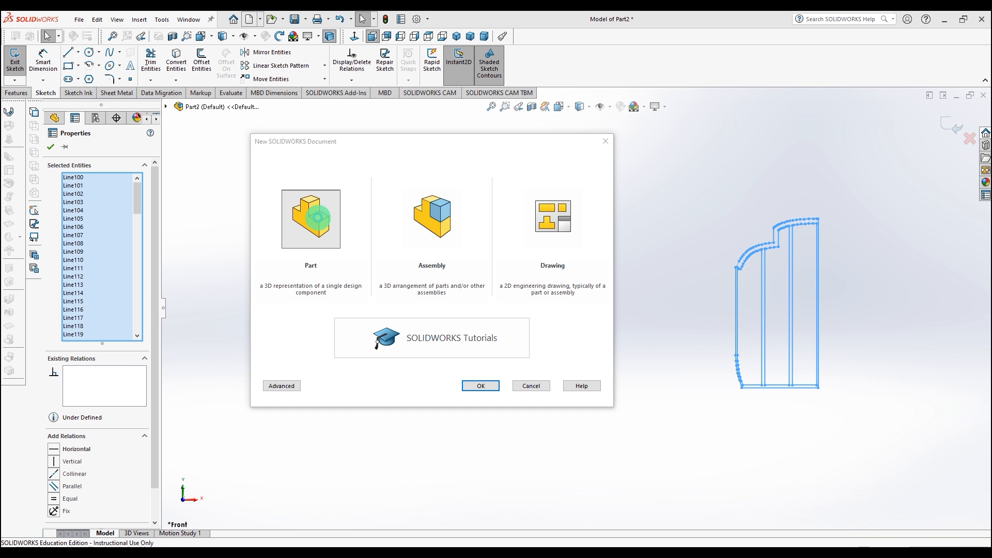
click(77, 225)
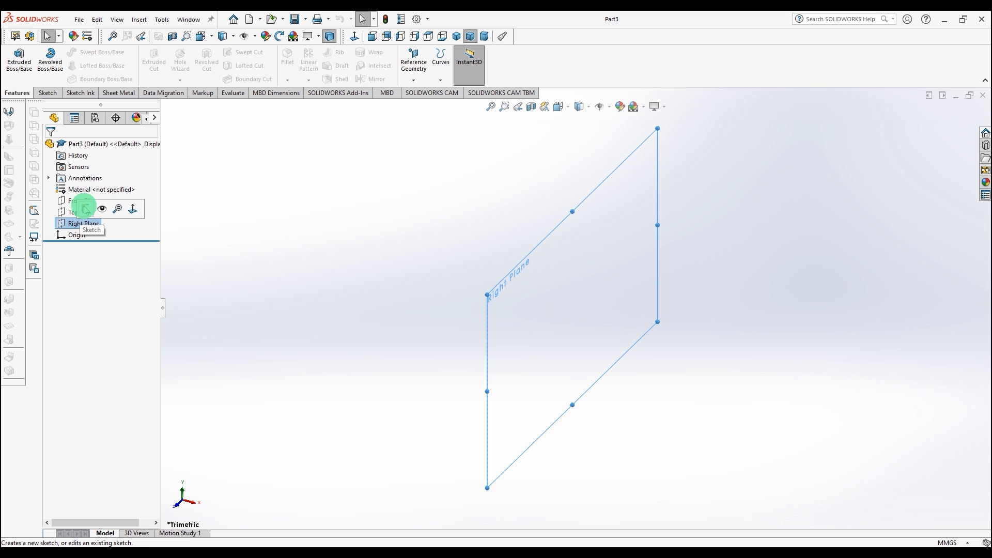
click(86, 208)
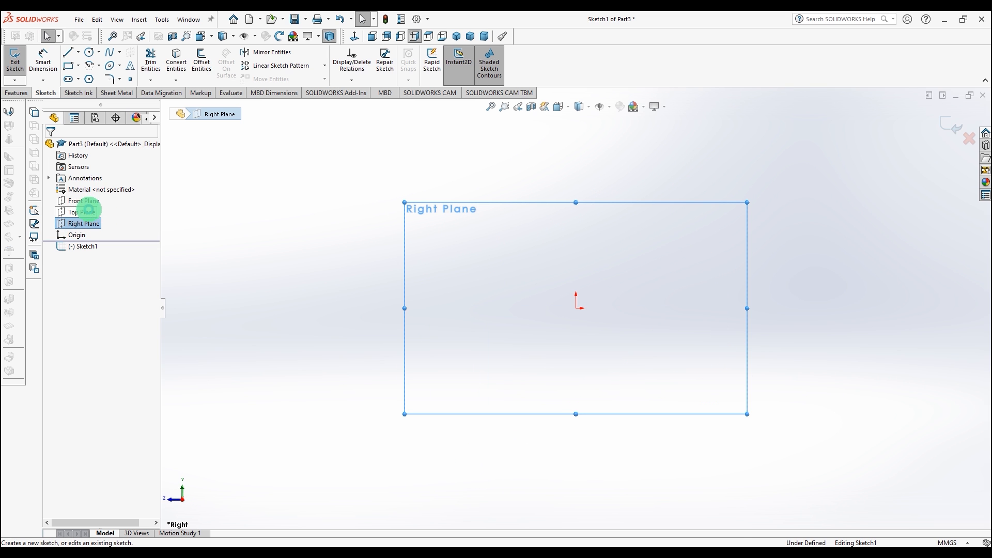
key(ctrl+v)
scroll(592, 313, down, 7)
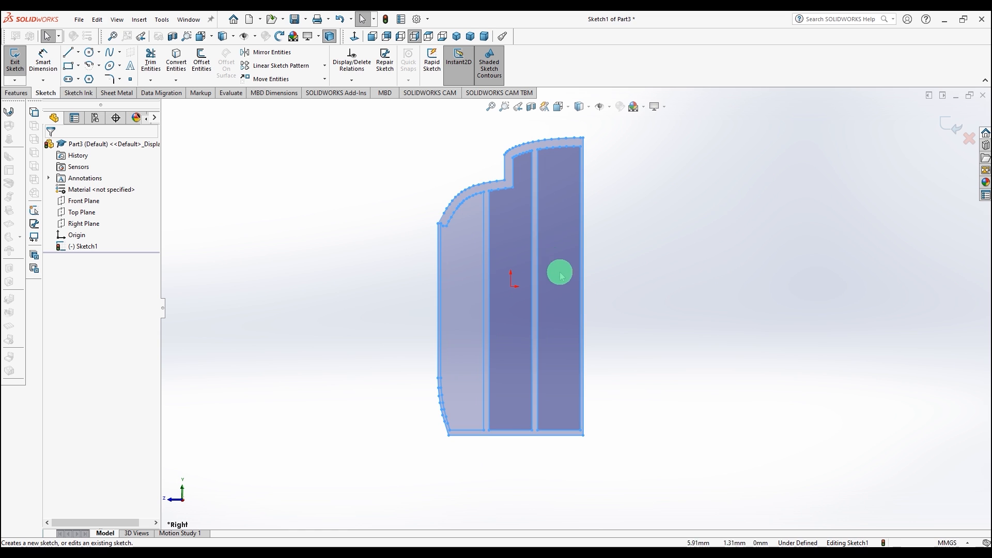
scroll(304, 132, down, 2)
scroll(616, 323, down, 3)
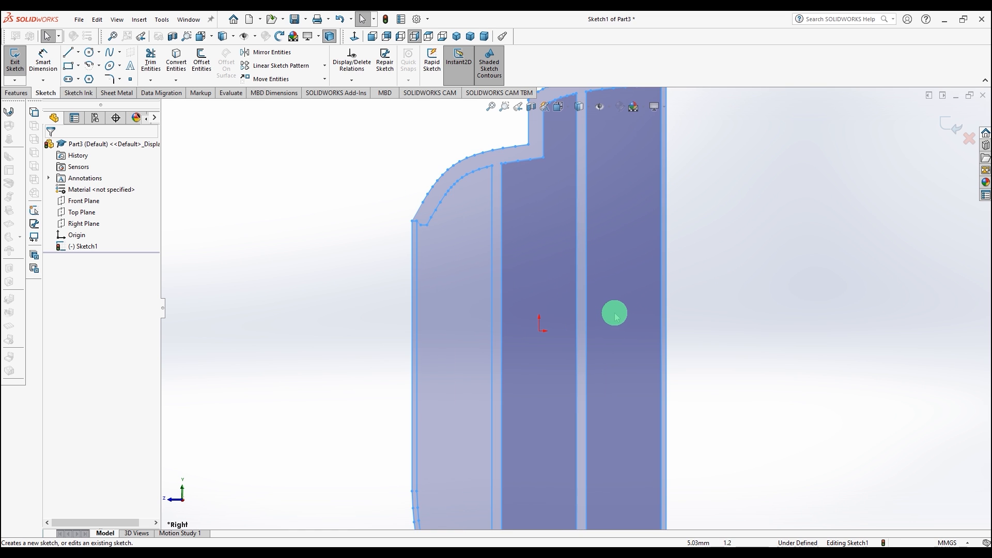
scroll(609, 307, up, 3)
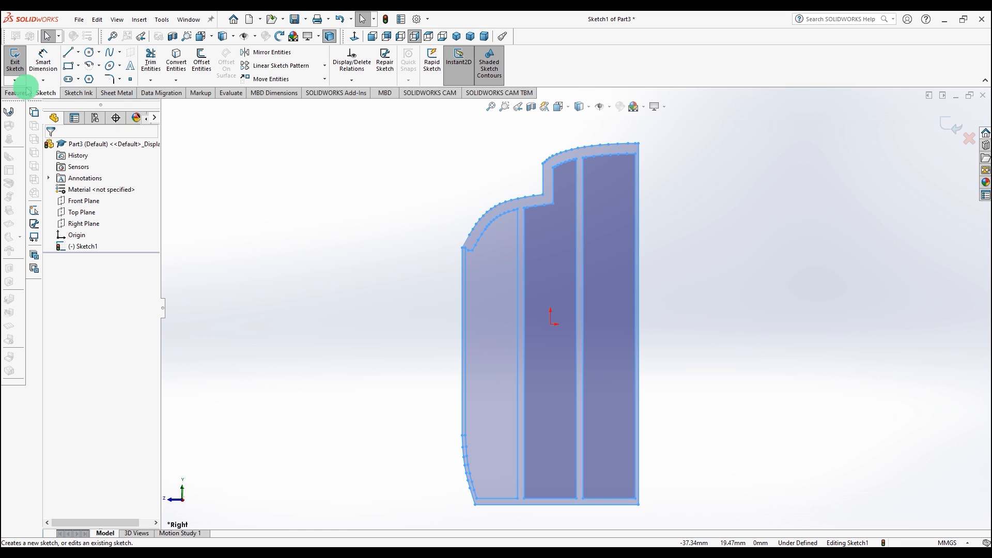
- Trim away the inner outline, the vertical panel lines and the straight centreline edge, keeping the outer contour of the end profile
click(150, 61)
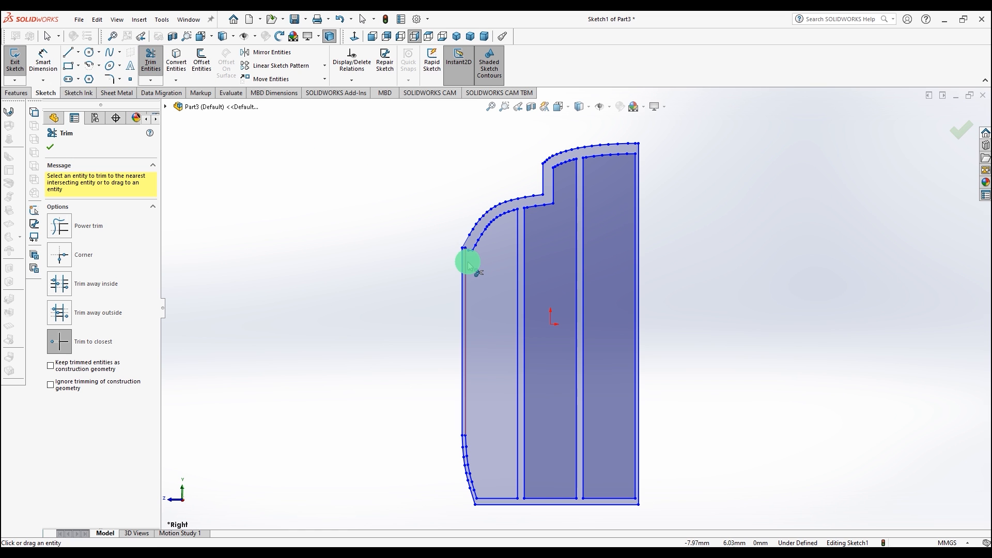
mouse_move(472, 251)
mouse_down()
mouse_move(519, 261)
mouse_move(635, 253)
mouse_move(617, 164)
mouse_move(638, 161)
mouse_move(553, 162)
mouse_move(586, 164)
mouse_up()
click(549, 204)
click(539, 206)
click(529, 207)
mouse_move(521, 209)
mouse_down()
mouse_move(483, 226)
mouse_move(471, 250)
mouse_move(513, 212)
mouse_move(467, 436)
mouse_move(471, 476)
mouse_move(393, 141)
mouse_up()
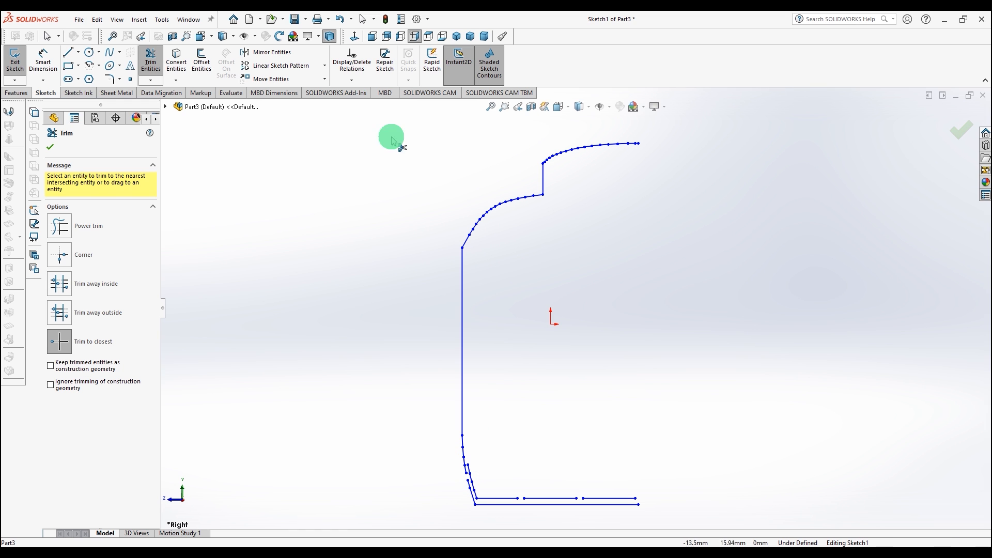
drag(620, 497, 479, 491)
click(361, 19)
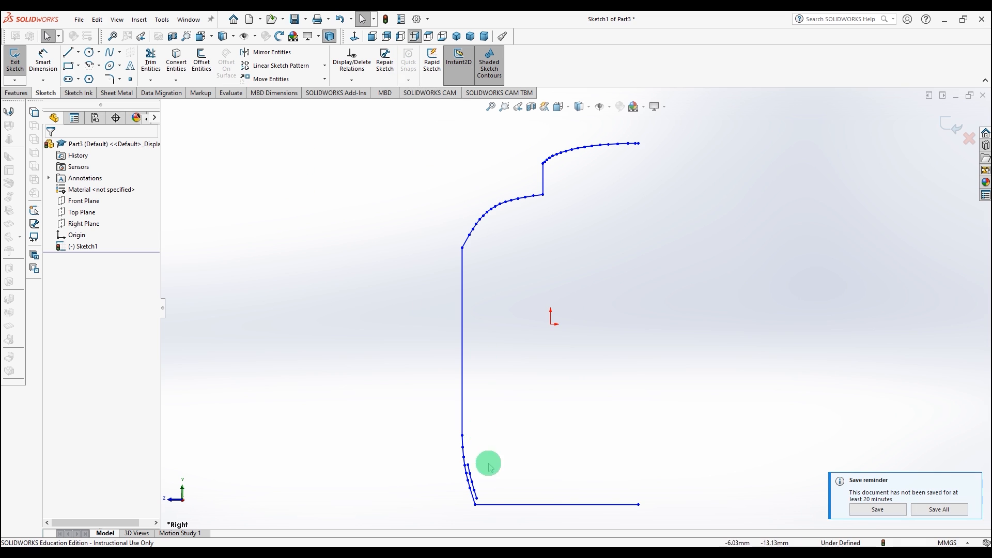
- Trim the leftover inner segments beside the lower body curve and close the profile with a vertical line about 34.8 mm long
scroll(490, 466, down, 5)
click(150, 61)
scroll(611, 277, up, 6)
click(67, 52)
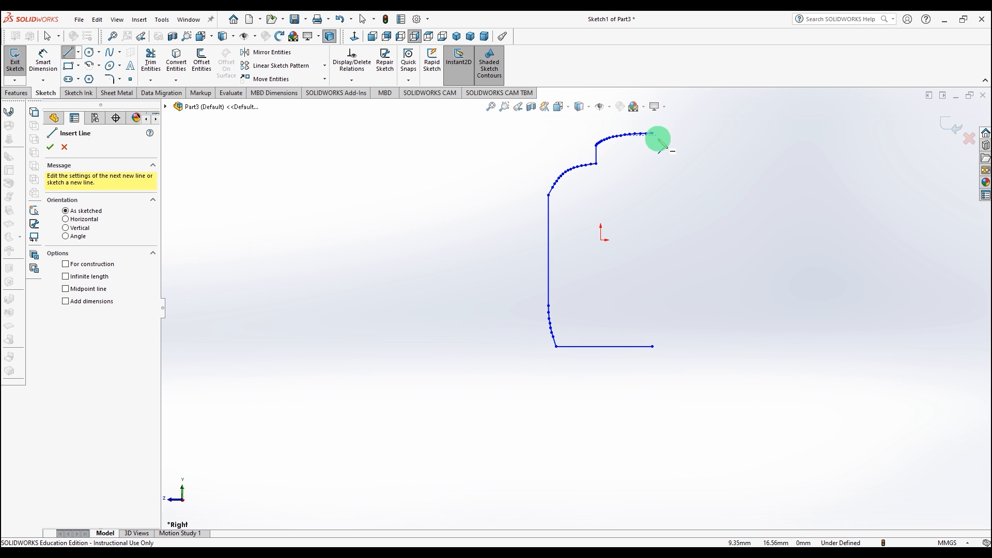
click(654, 346)
- Draw a two-point spline along the lower body curve down to the base corner and adjust its tangent handle to match the traced segments
scroll(556, 317, down, 5)
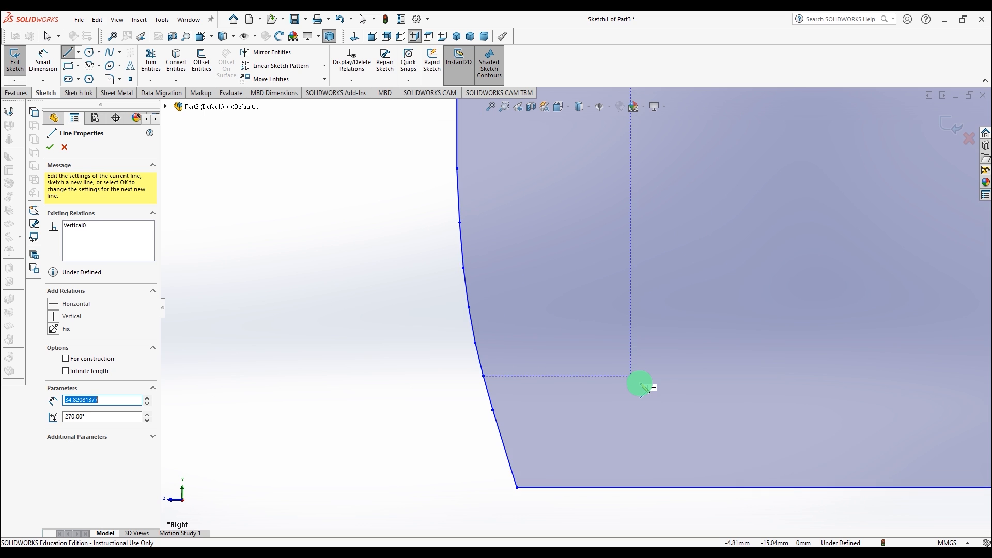
scroll(635, 382, up, 2)
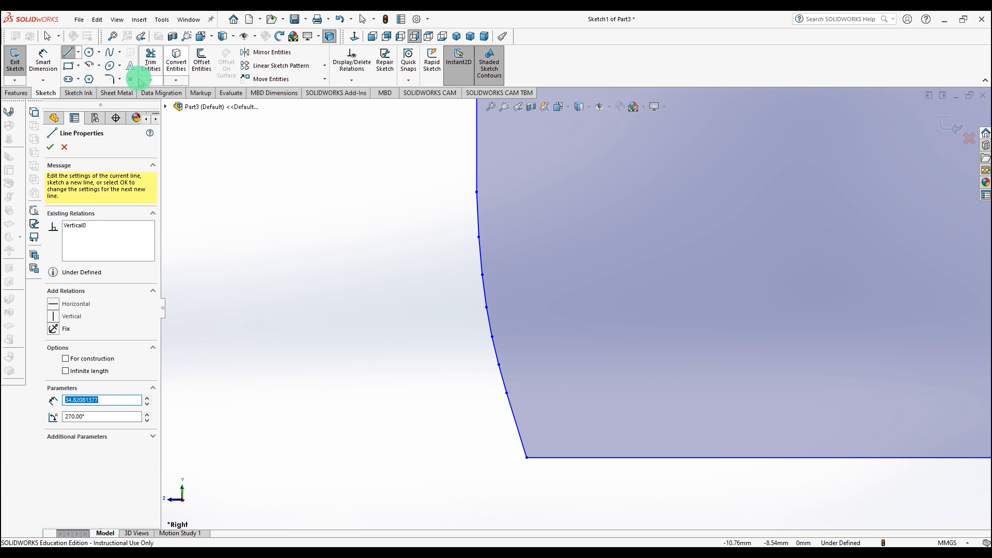
click(109, 52)
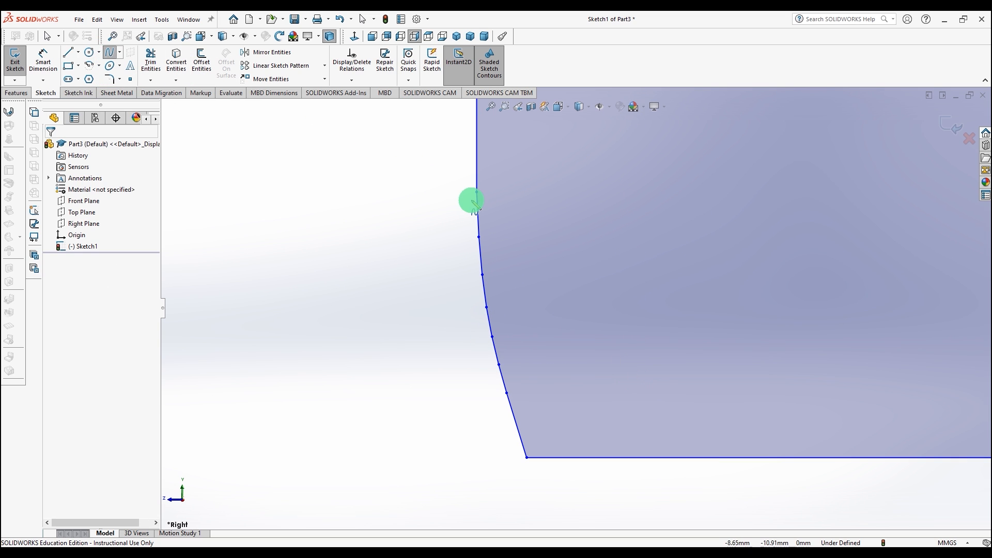
click(475, 193)
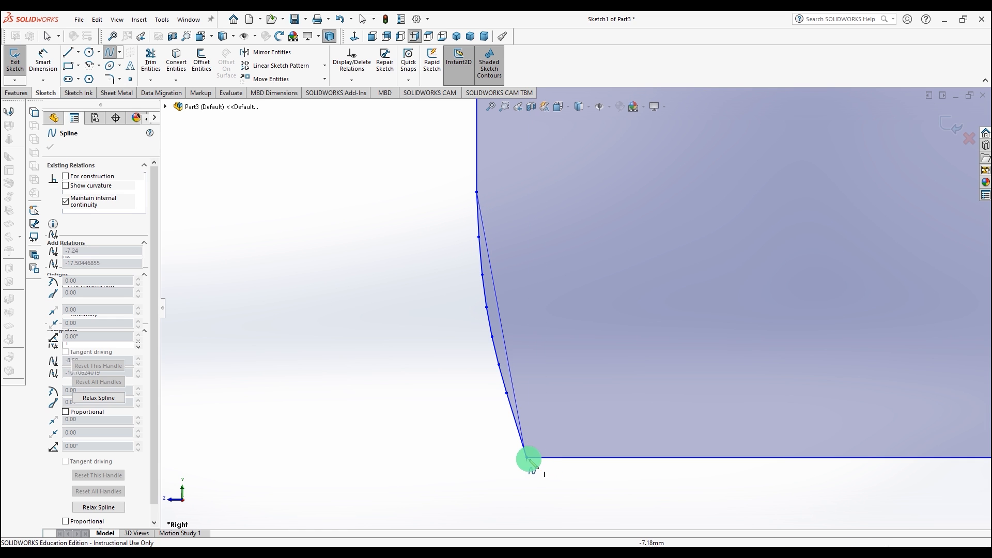
click(527, 457)
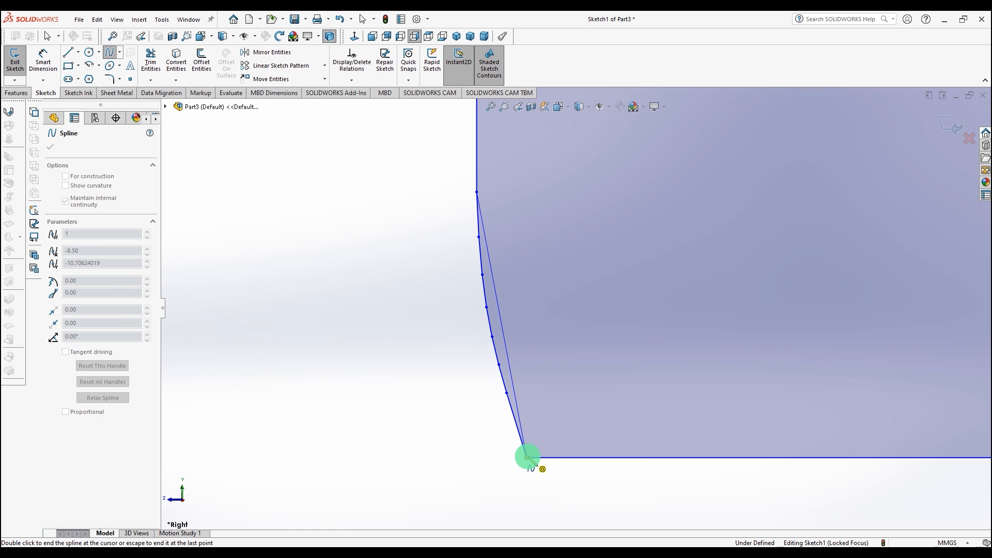
click(526, 457)
click(500, 347)
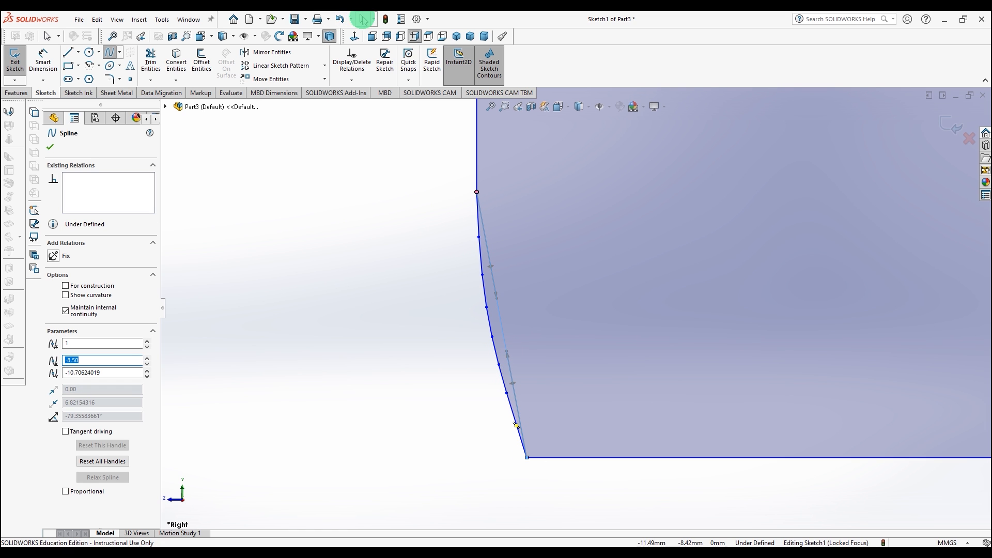
click(362, 19)
click(494, 284)
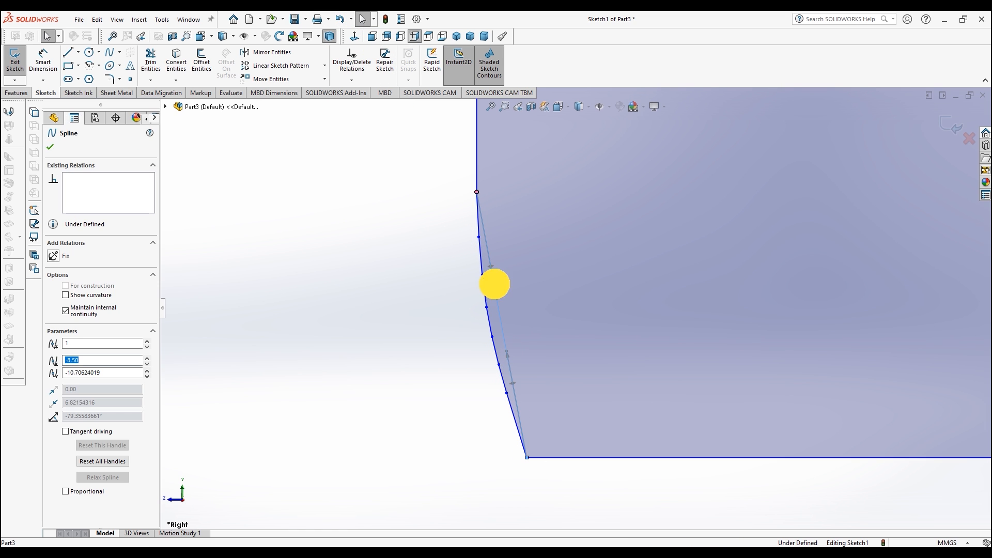
drag(492, 267, 475, 287)
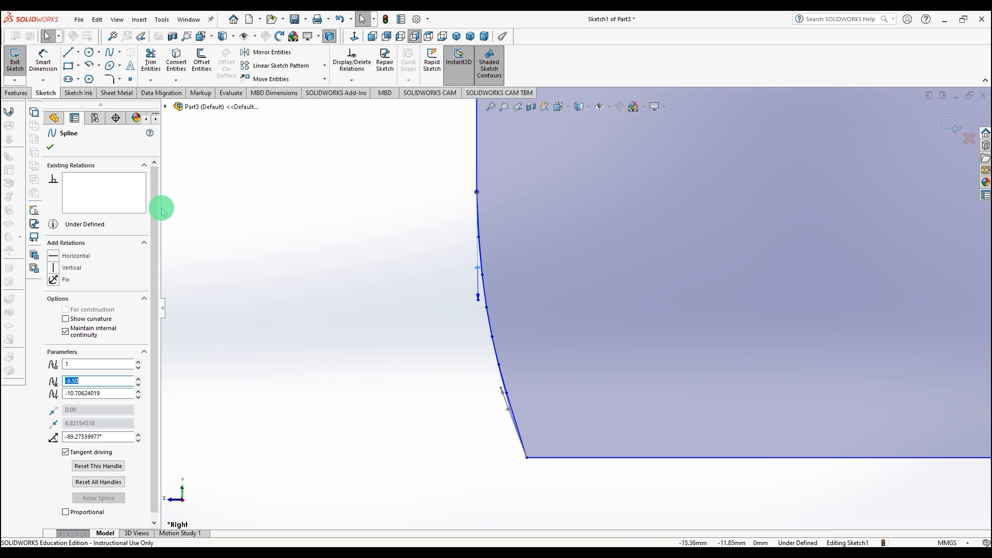
click(49, 149)
- Delete the short traced line segments of the lower body curve, leaving only the spline
drag(365, 161, 584, 285)
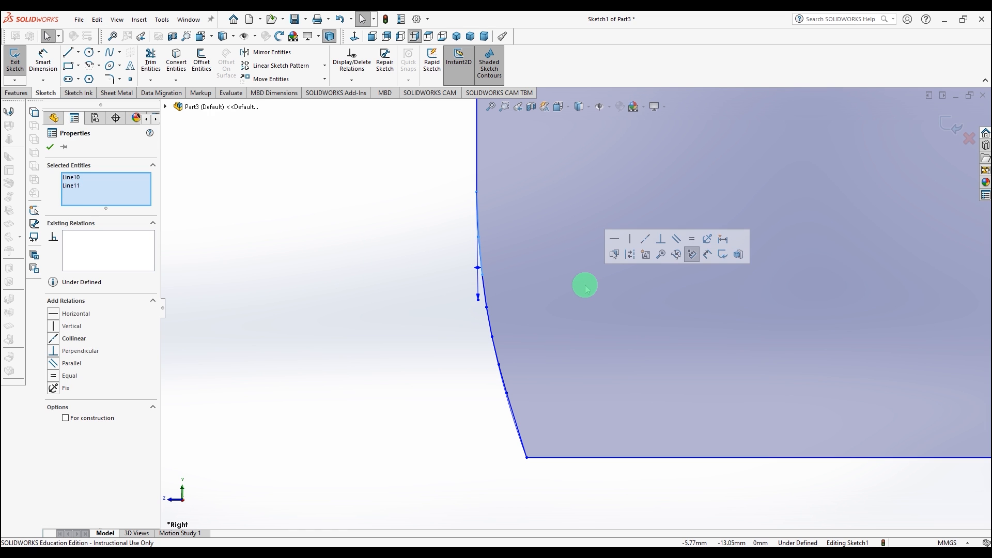
key(Escape)
mouse_move(402, 248)
mouse_down()
mouse_move(584, 451)
mouse_move(586, 494)
mouse_up()
key(Escape)
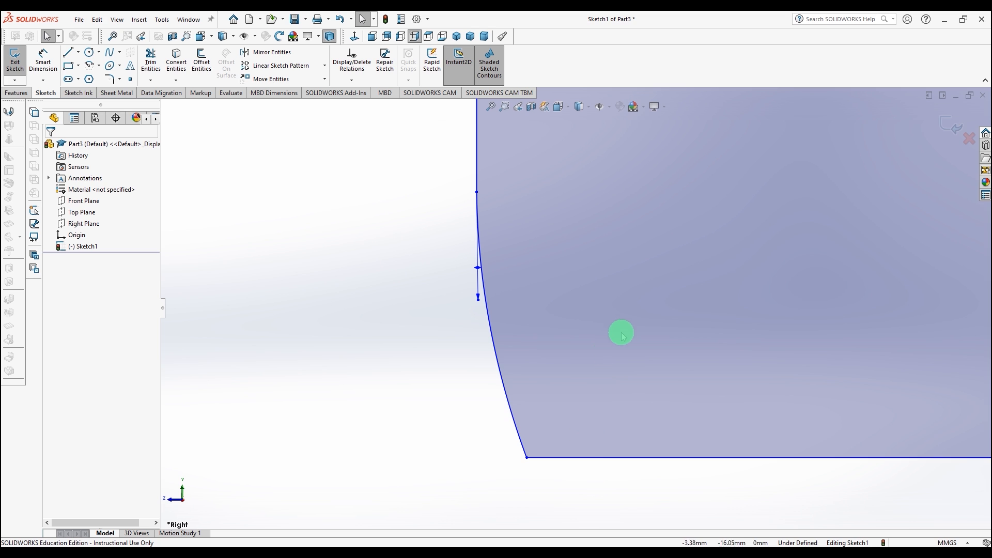
- Draw a two-point spline along the upper roof curve, between the step's top corner and the top of the centreline
scroll(622, 336, up, 5)
scroll(630, 222, down, 4)
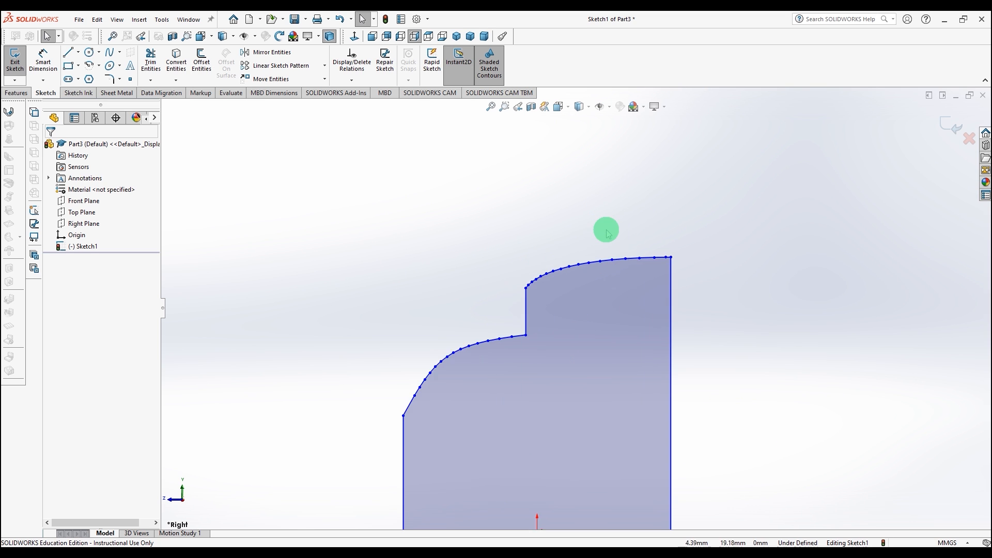
scroll(606, 230, down, 5)
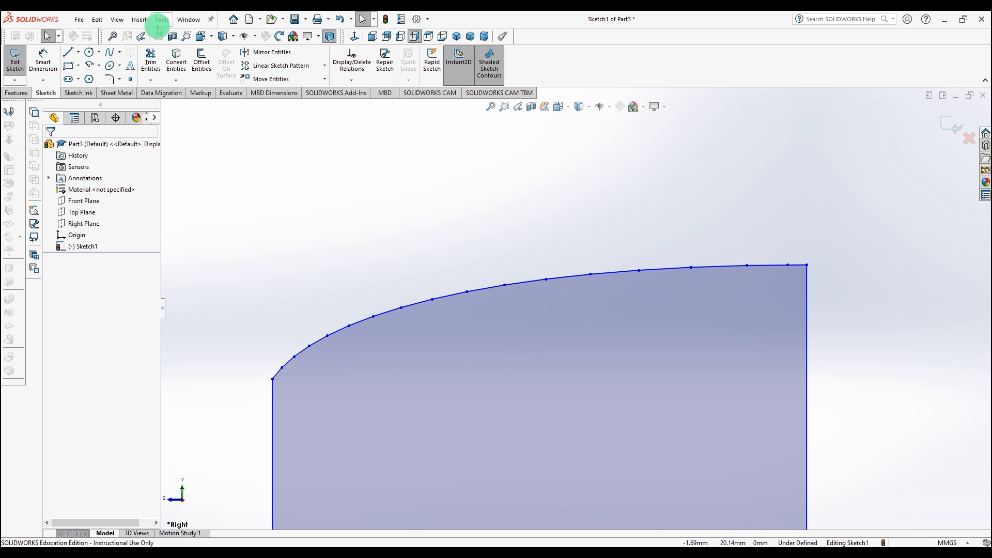
click(110, 49)
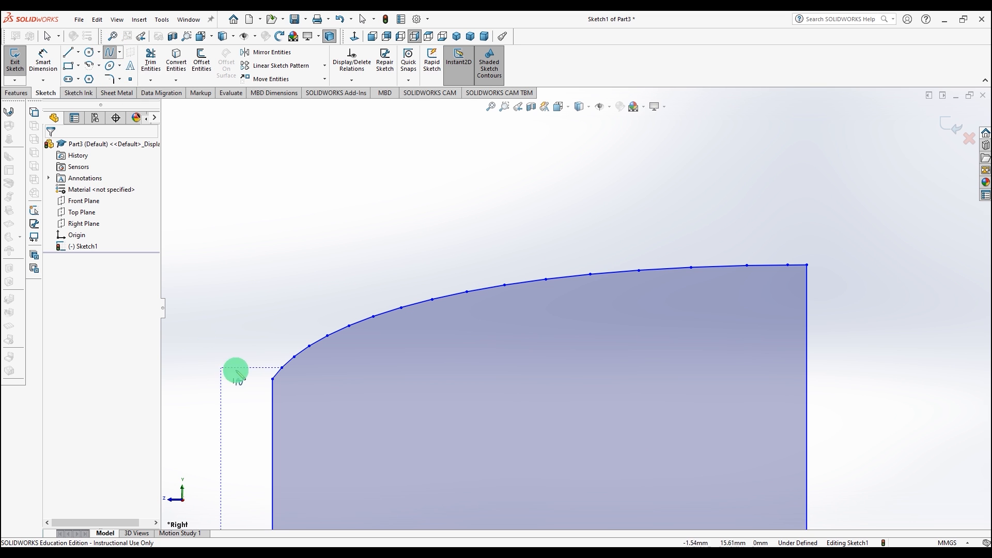
double_click(806, 265)
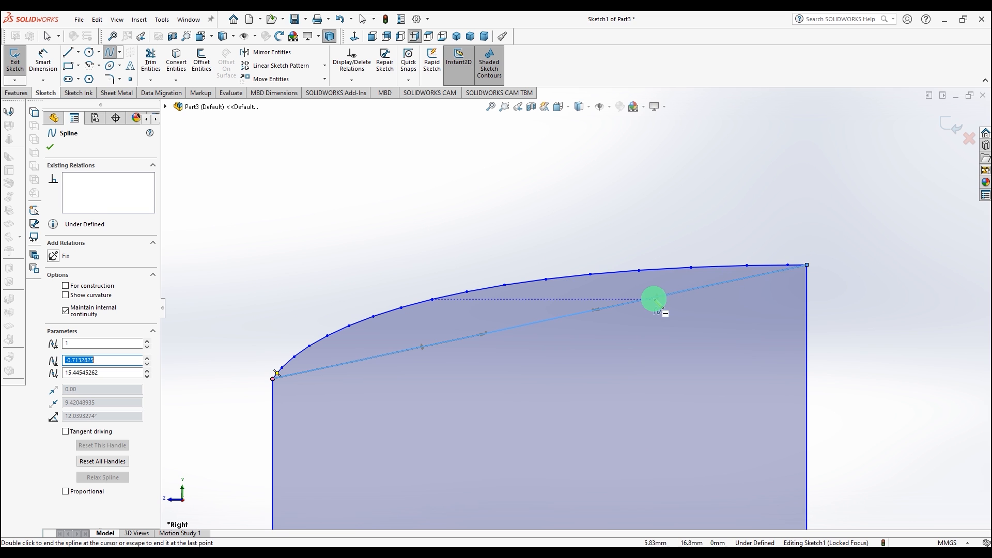
- Adjust the tangent handles at both ends of the upper roof spline so it follows the traced segments
drag(656, 297, 504, 265)
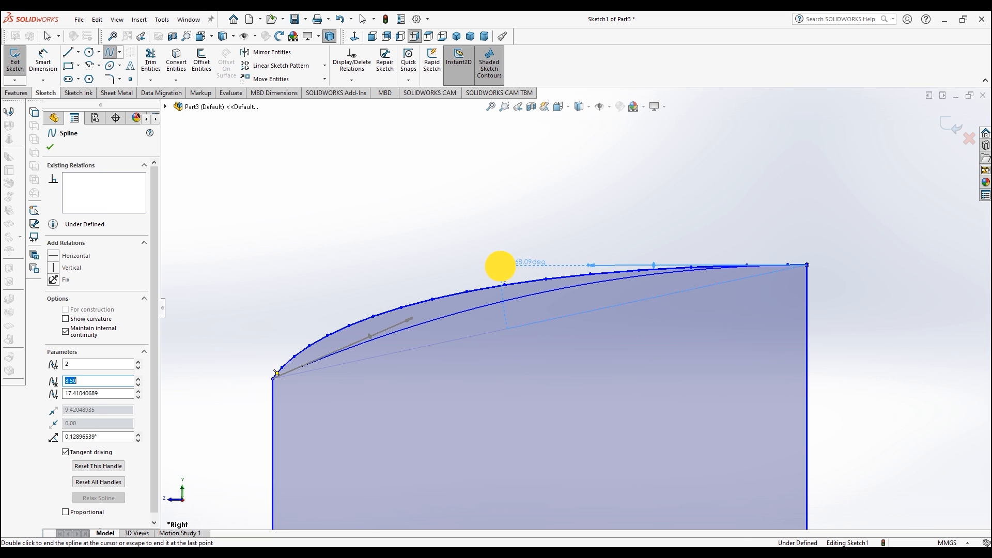
drag(500, 266, 497, 267)
drag(370, 336, 308, 347)
drag(662, 265, 559, 268)
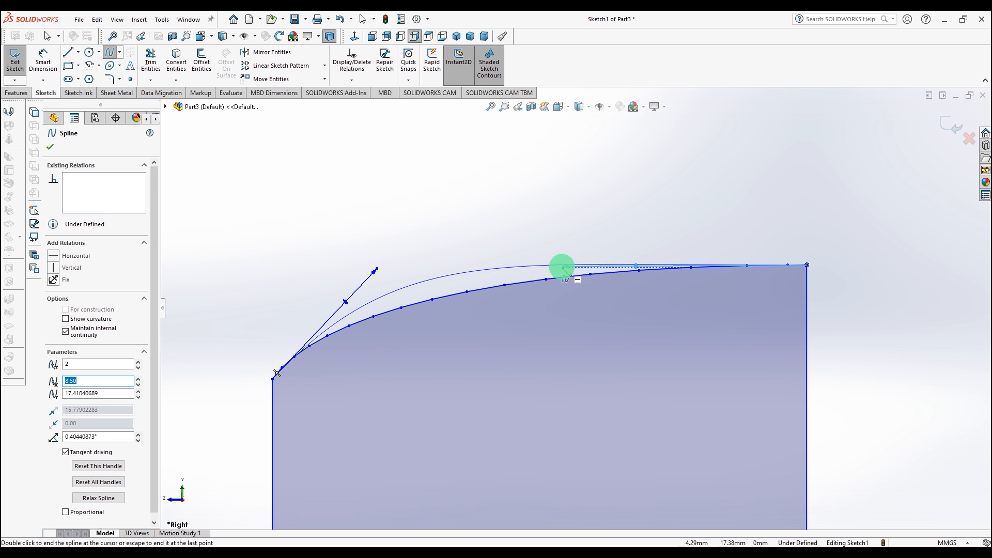
drag(343, 303, 332, 326)
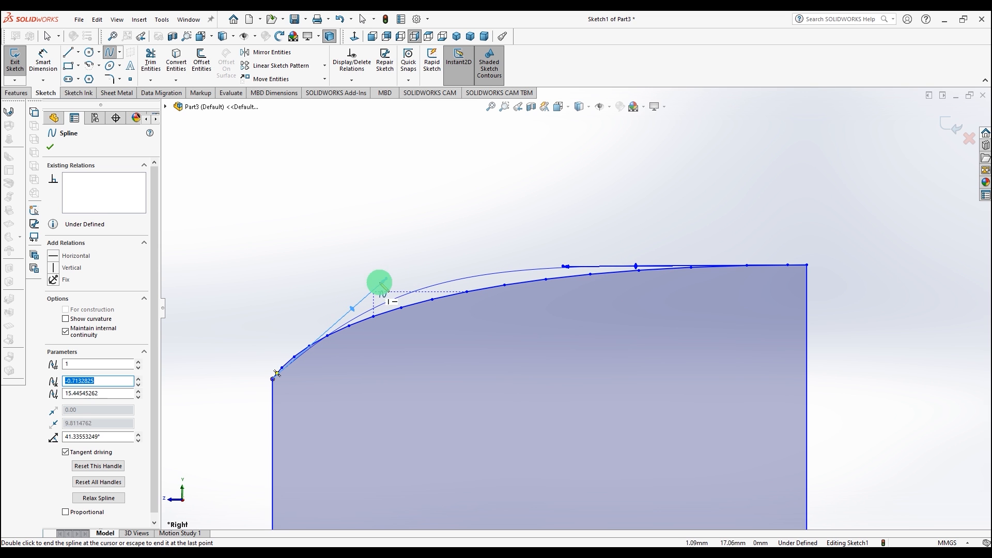
drag(385, 279, 359, 293)
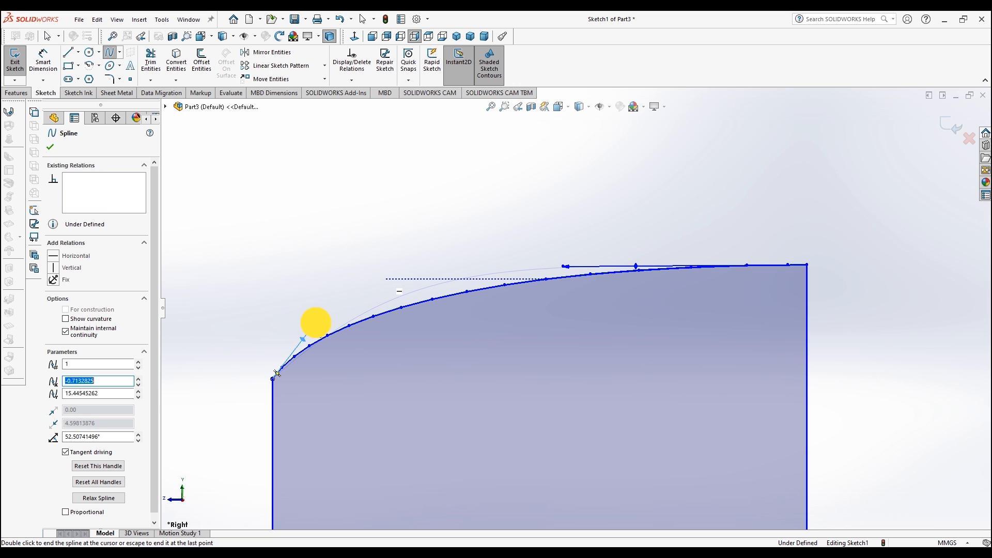
drag(310, 324, 309, 327)
drag(602, 266, 633, 266)
click(100, 150)
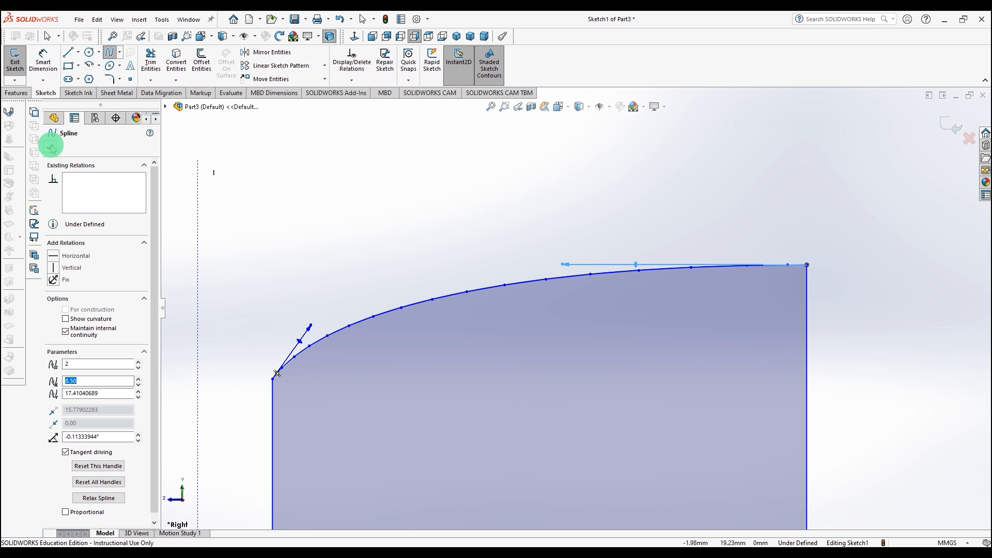
click(635, 265)
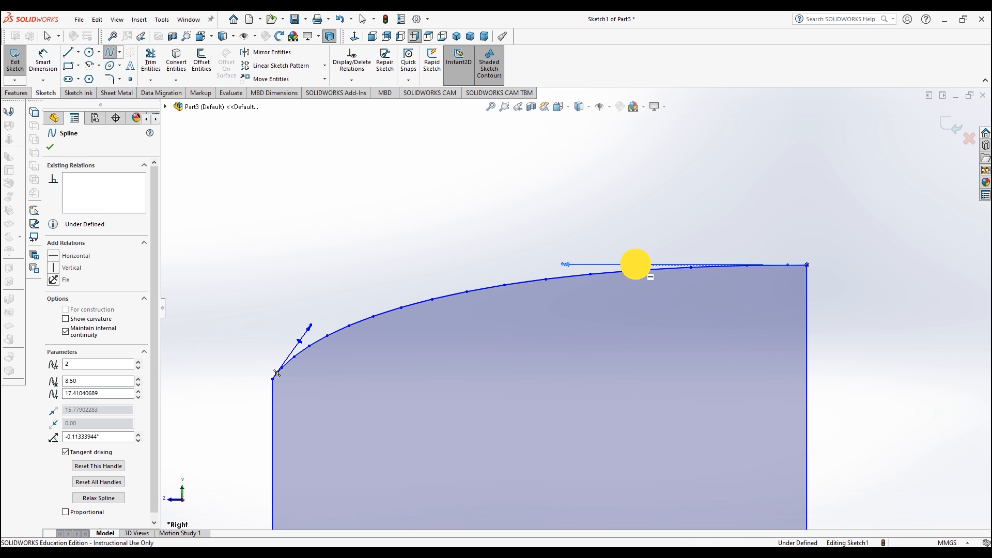
click(50, 148)
- Delete the short traced line segments of the upper roof curve, leaving only the spline
drag(525, 196, 843, 332)
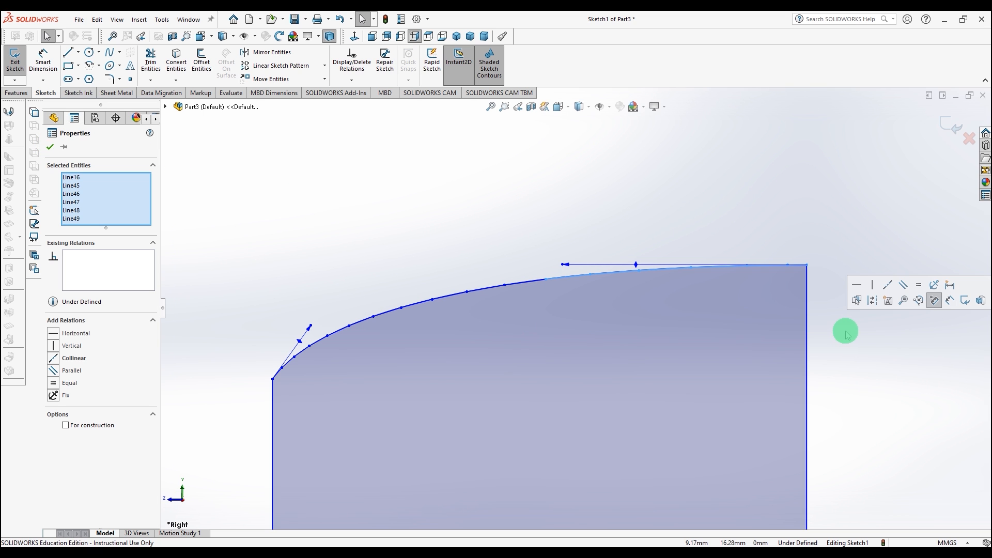
click(845, 331)
drag(219, 181, 599, 415)
click(564, 401)
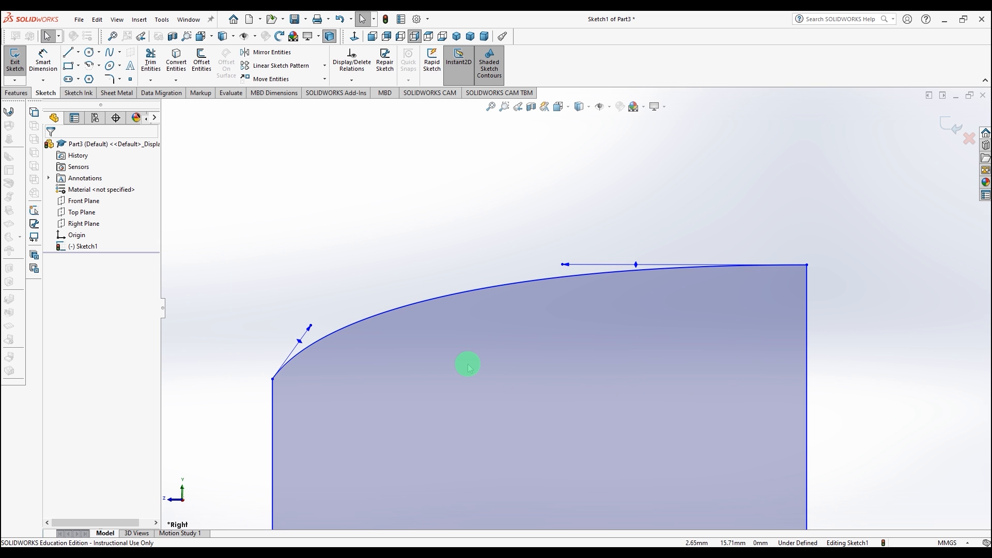
- Draw a two-point spline along the lower roof curve and adjust both tangent handles to match the traced segments
scroll(469, 367, up, 5)
scroll(427, 429, down, 3)
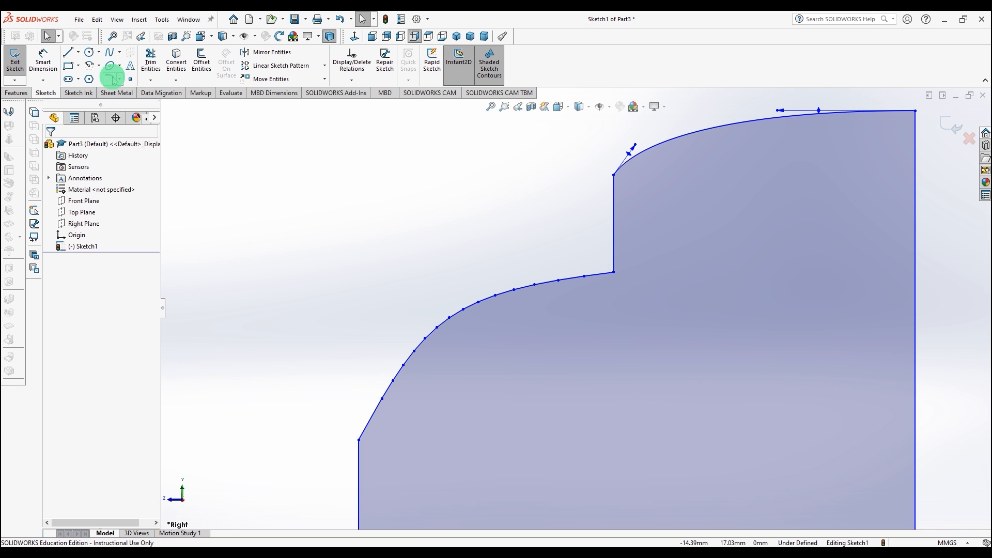
click(109, 51)
click(613, 272)
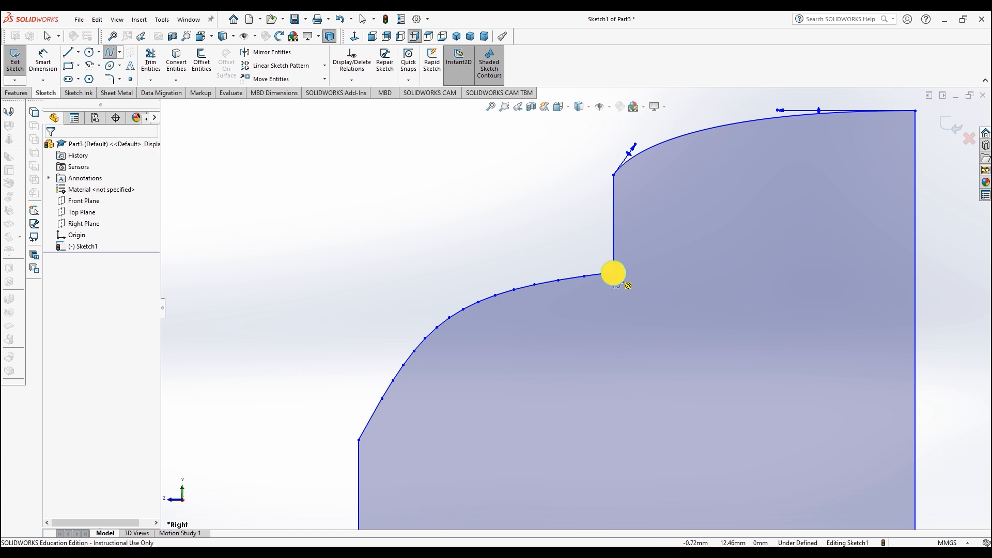
double_click(359, 440)
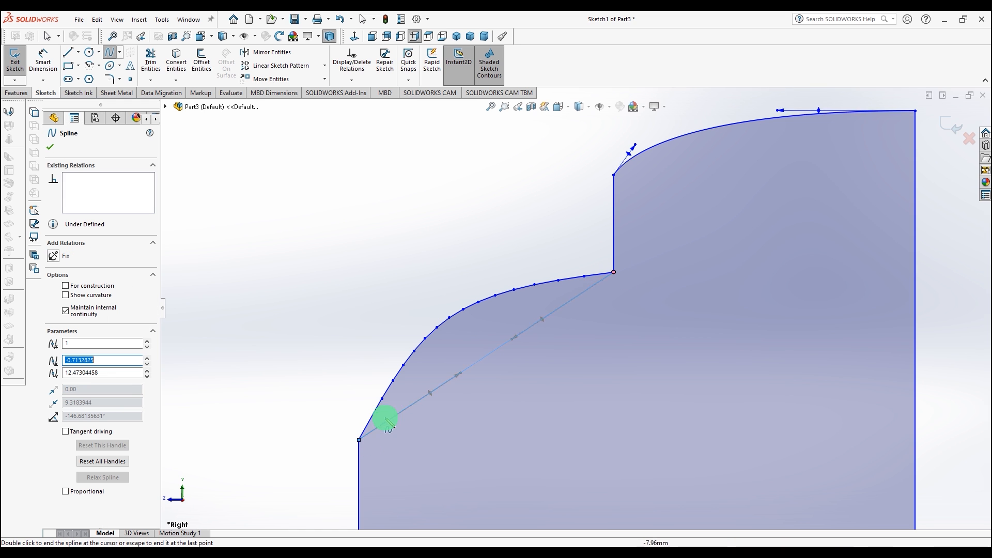
drag(430, 396, 401, 304)
drag(500, 285, 483, 284)
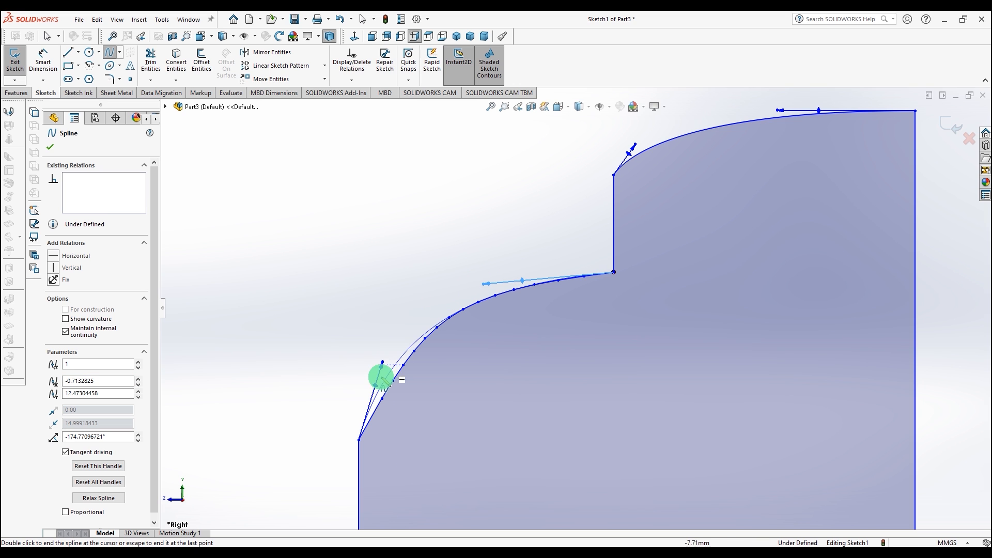
drag(374, 385, 404, 350)
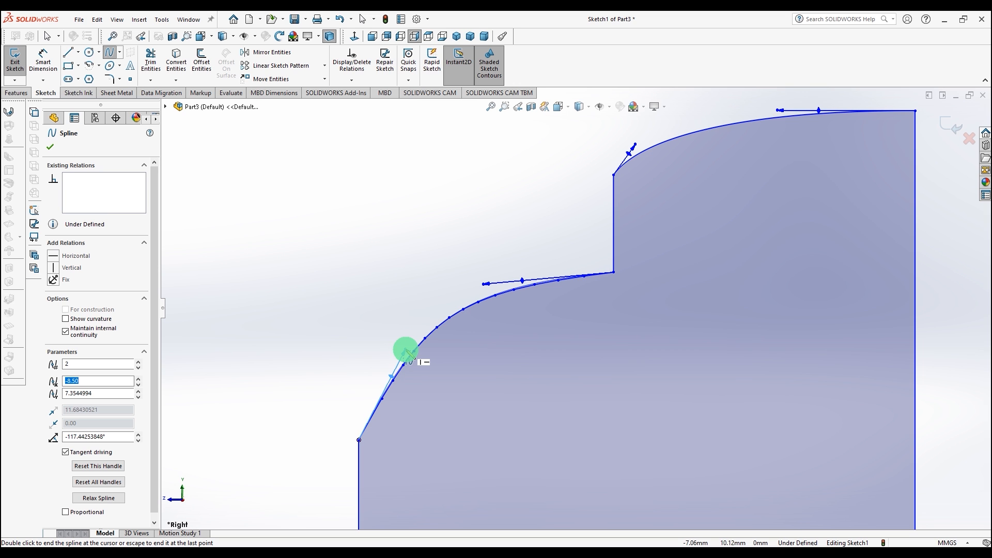
click(51, 147)
- Delete the short traced line segments of the lower roof curve, leaving only the spline
drag(255, 223, 517, 481)
key(Escape)
drag(456, 237, 664, 341)
key(Escape)
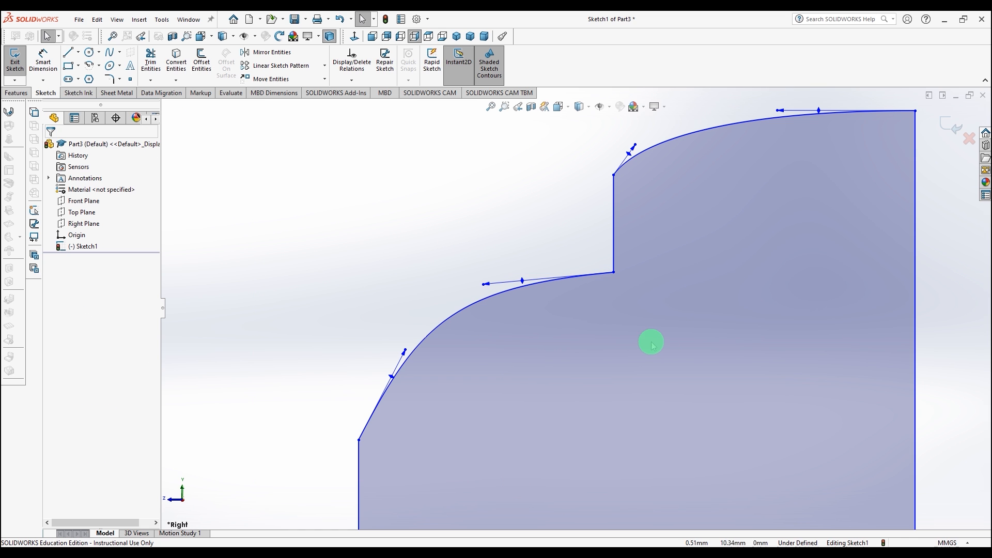
- Extrude the closed half end profile to a blind depth of 134 mm
scroll(604, 341, up, 3)
mouse_move(574, 345)
middle_down()
mouse_move(390, 299)
mouse_move(434, 328)
mouse_move(438, 388)
mouse_move(436, 362)
middle_up()
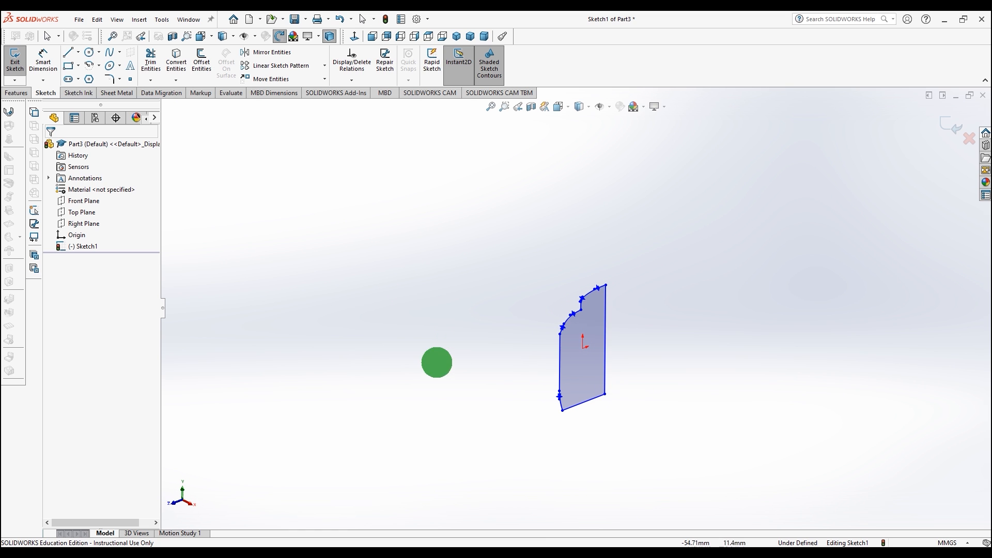
click(17, 93)
click(20, 61)
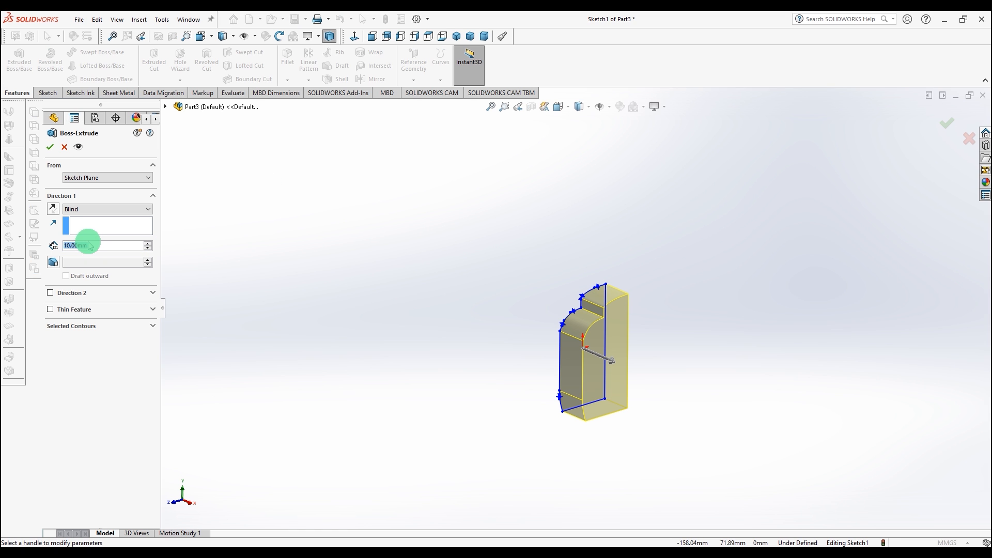
text(134)
key(Return)
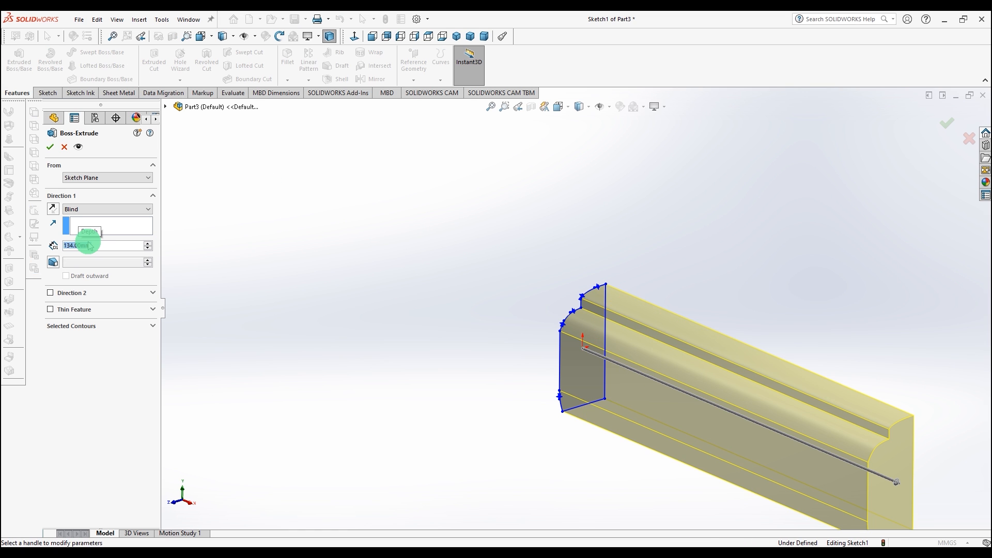
click(48, 146)
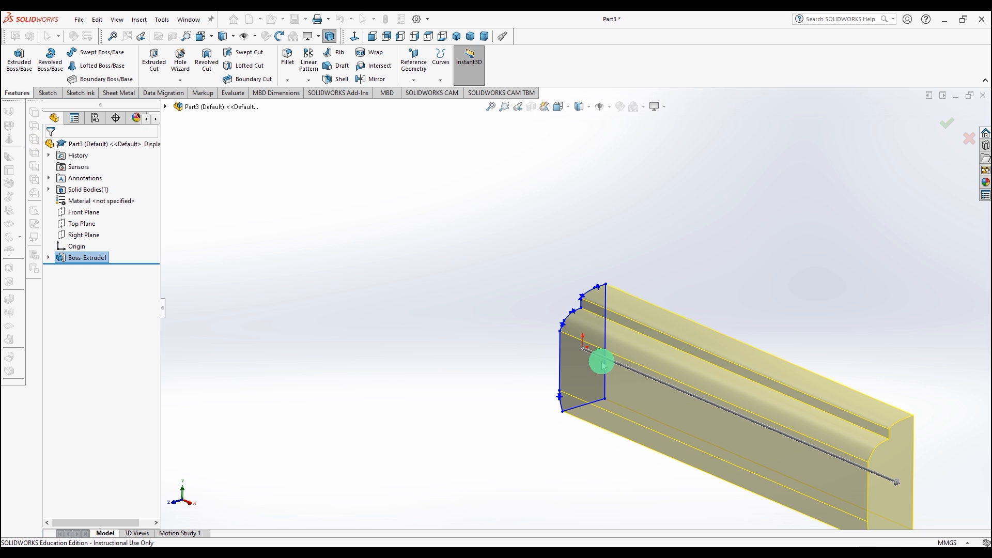
scroll(641, 388, up, 4)
middle_drag(606, 409, 637, 378)
- In the Part2 sketch, draw a two-point spline along the side view's outer lower end curve and adjust its lower tangent handle
scroll(728, 376, down, 4)
scroll(721, 379, down, 2)
scroll(715, 379, up, 2)
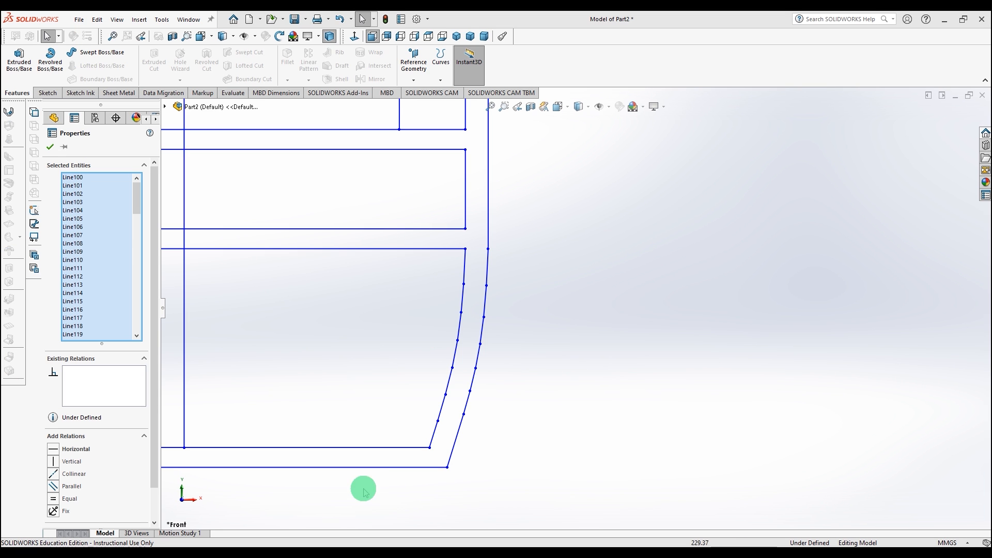
scroll(368, 483, up, 3)
scroll(637, 217, up, 2)
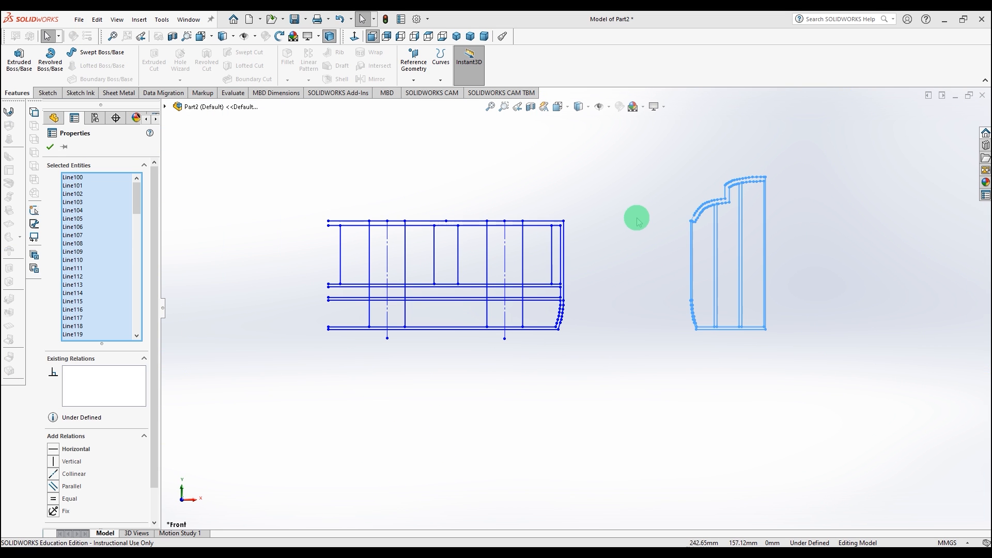
scroll(548, 320, down, 6)
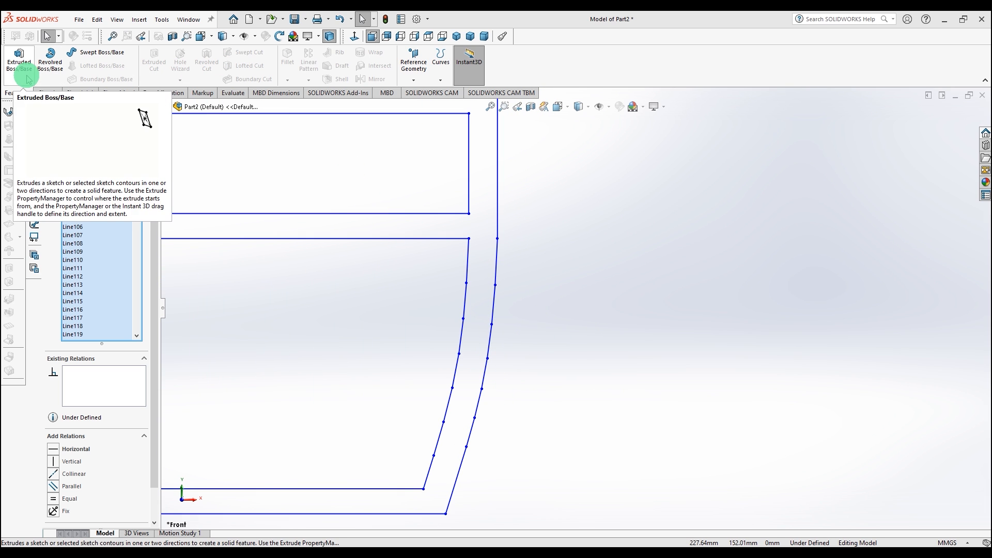
click(57, 94)
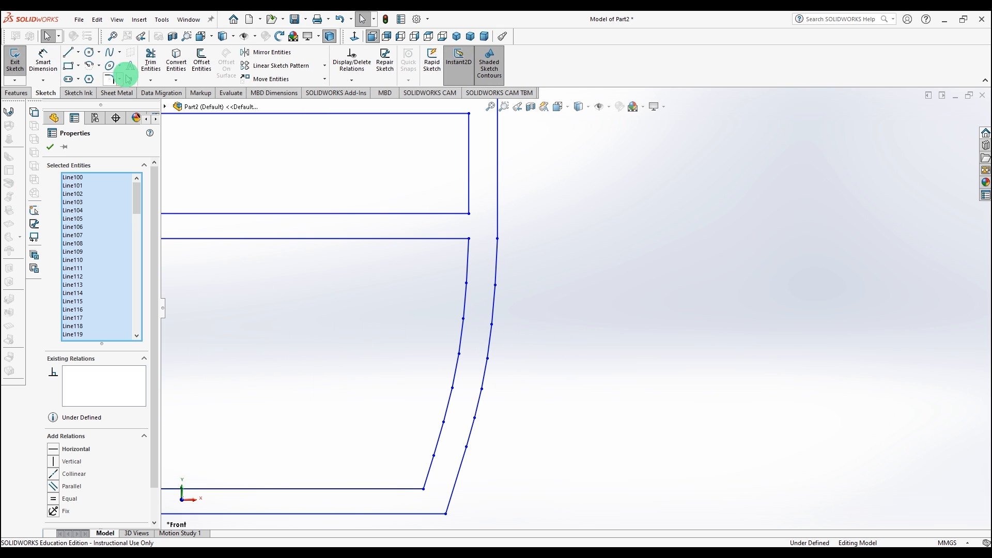
click(109, 53)
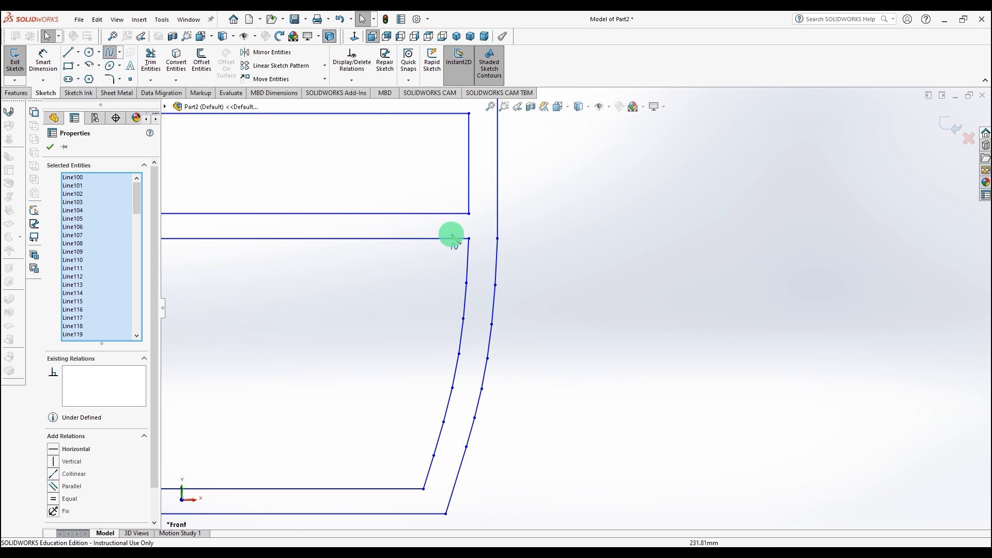
click(496, 239)
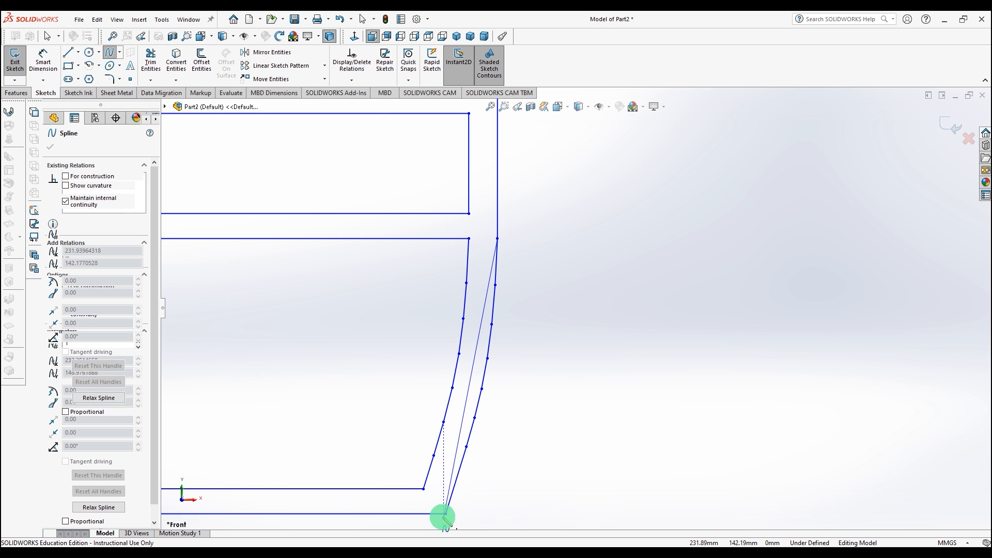
double_click(445, 512)
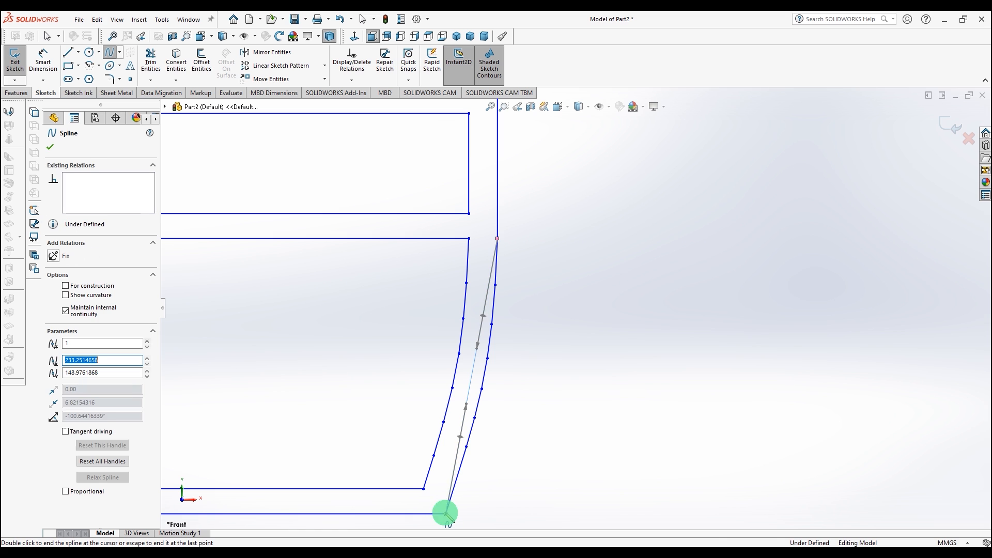
drag(460, 437, 471, 436)
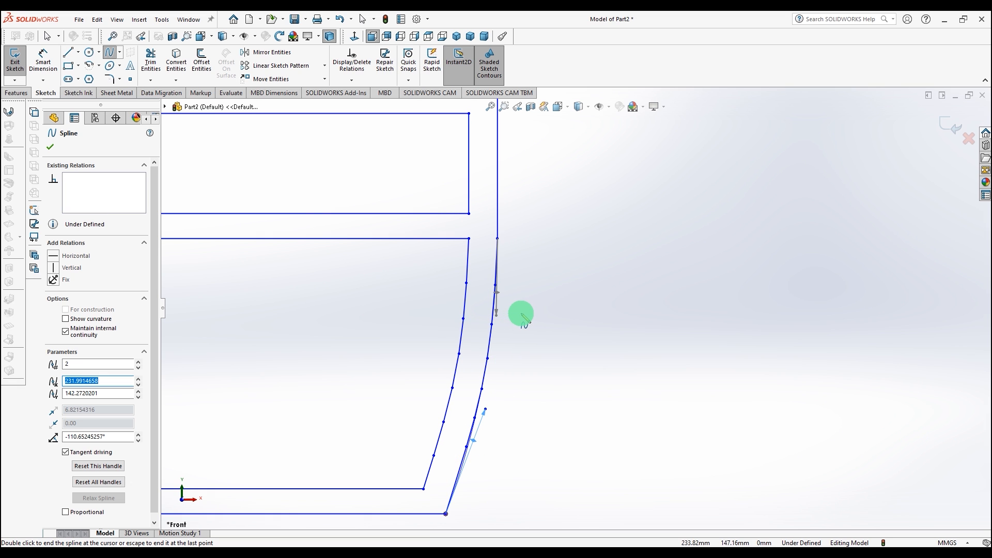
click(50, 147)
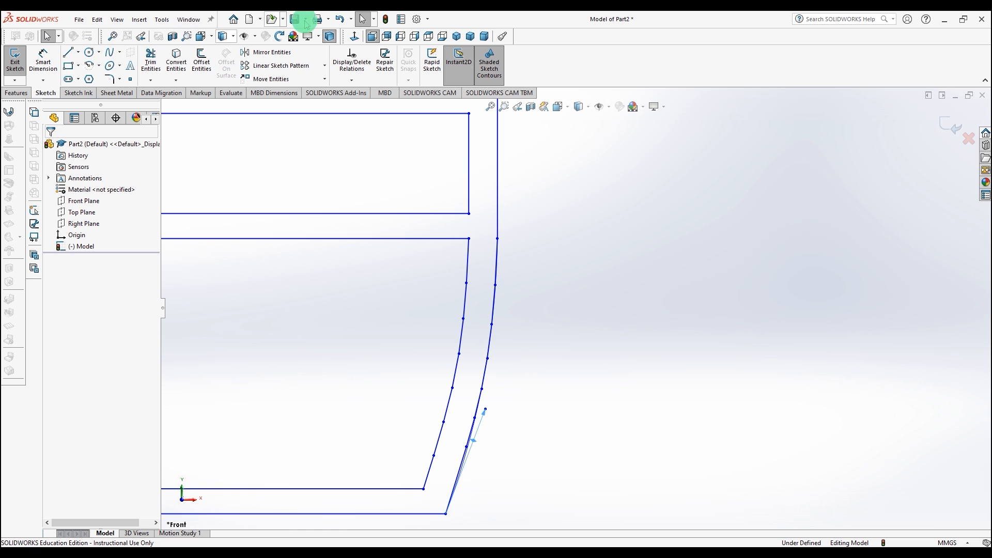
- Try to delete the traced segments along the side view's outer lower end curve, and undo the deletion
click(370, 37)
drag(592, 206, 476, 486)
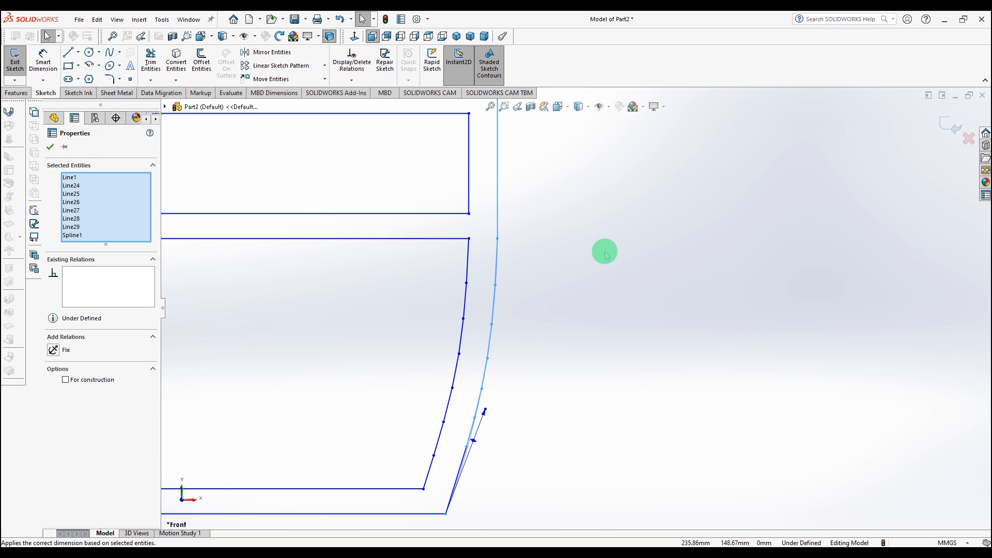
click(604, 253)
drag(568, 223, 484, 381)
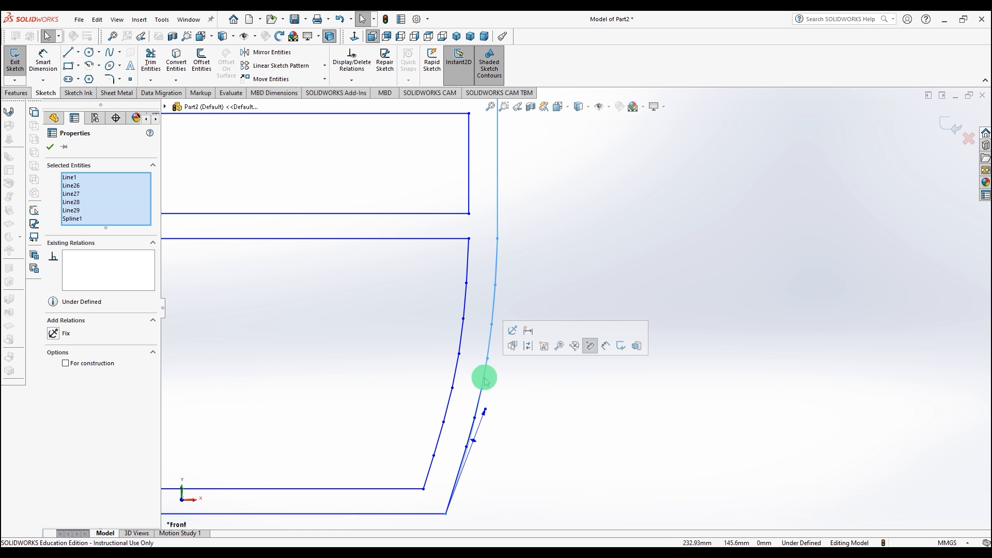
key(Delete)
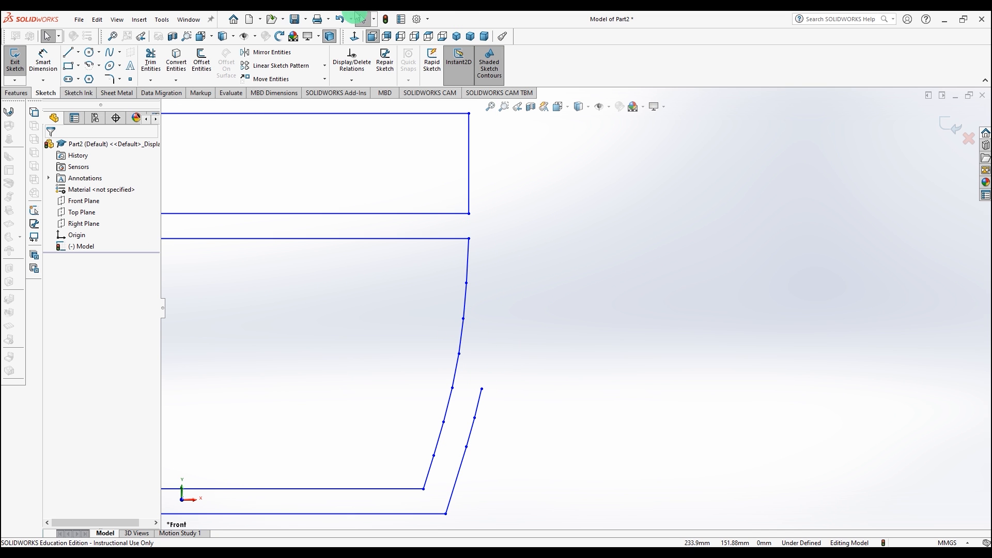
click(342, 20)
- Delete the traced line segments along the side view's outer lower end curve, leaving only the spline
click(505, 258)
mouse_move(485, 228)
mouse_down()
mouse_move(525, 301)
mouse_move(509, 323)
mouse_move(503, 420)
mouse_move(525, 429)
mouse_up()
key(Delete)
key(Delete)
key(Delete)
key(Delete)
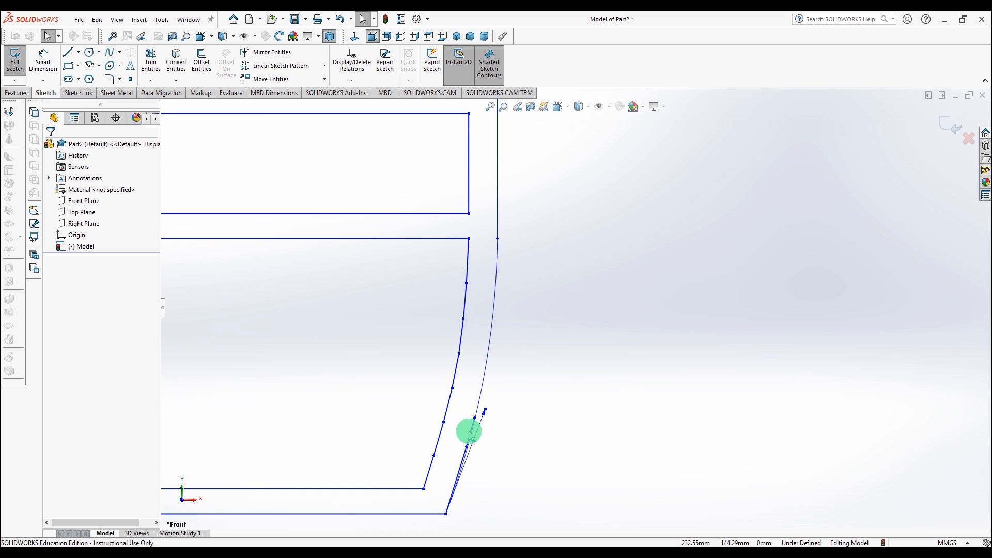
click(468, 431)
key(Delete)
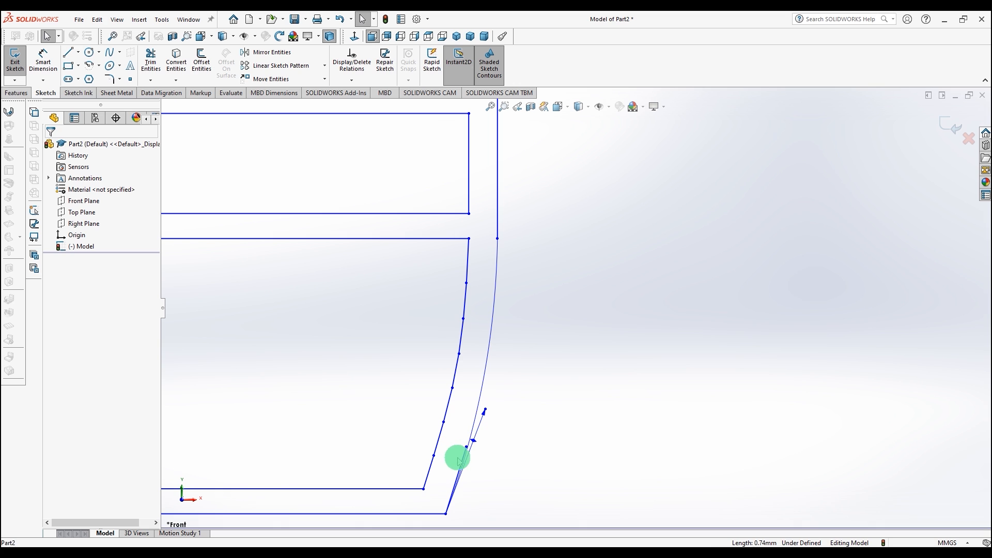
click(463, 458)
key(Delete)
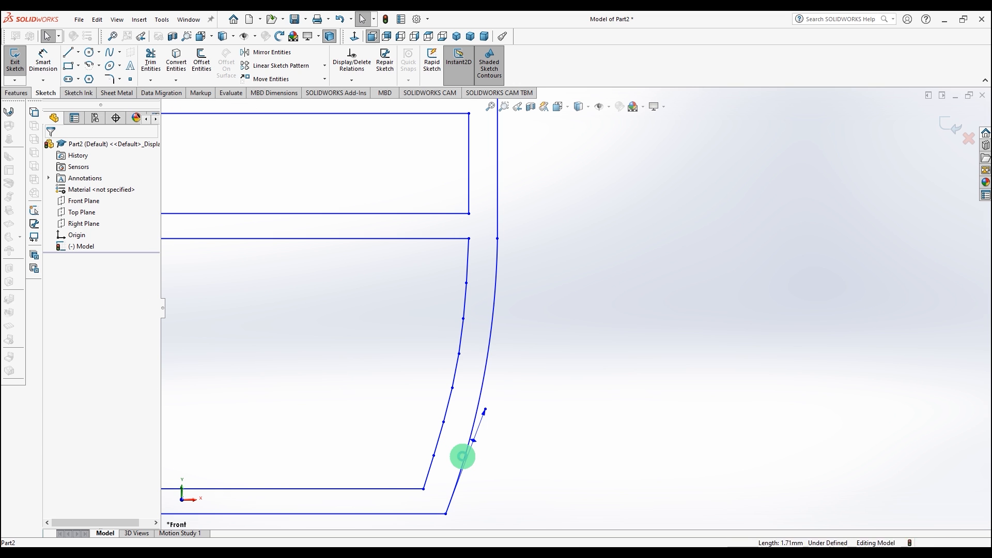
click(486, 355)
key(Escape)
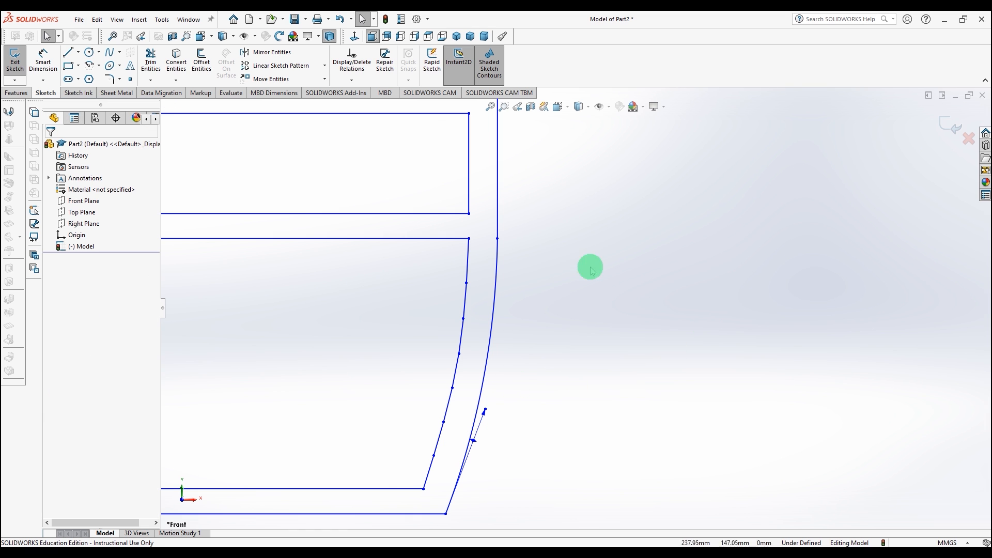
- Close the end spline with a vertical line about 6.7 mm down from its upper endpoint and a horizontal line to its lower endpoint
click(497, 239)
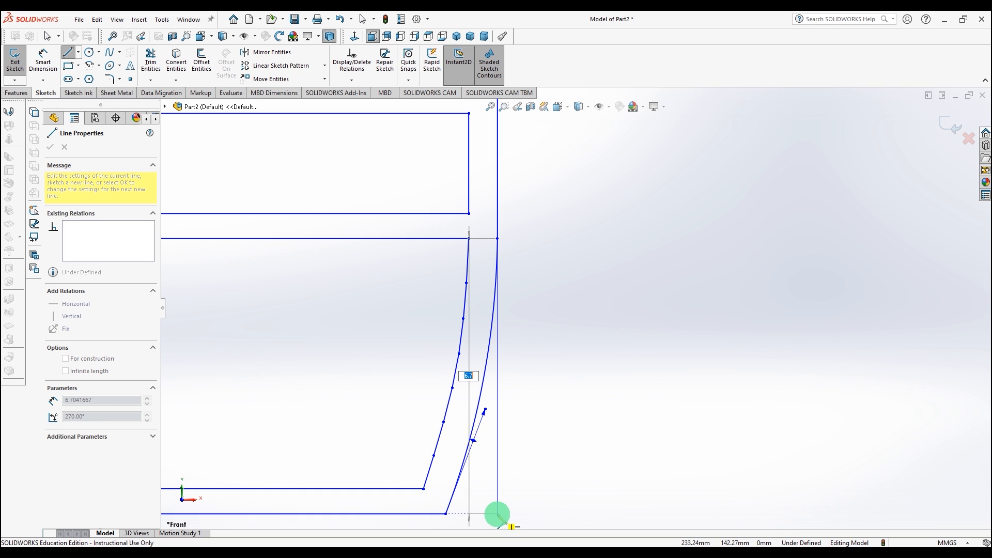
click(497, 521)
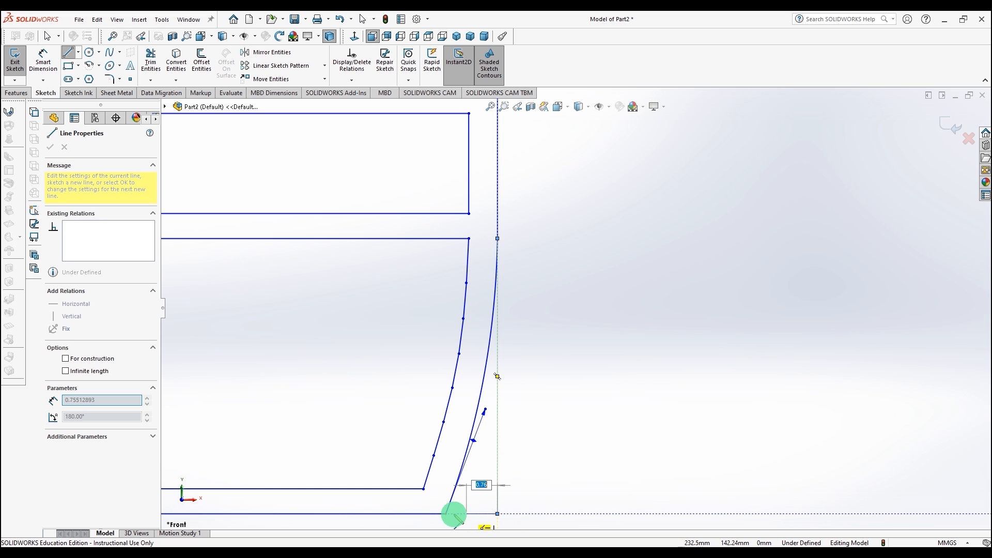
click(445, 514)
click(51, 149)
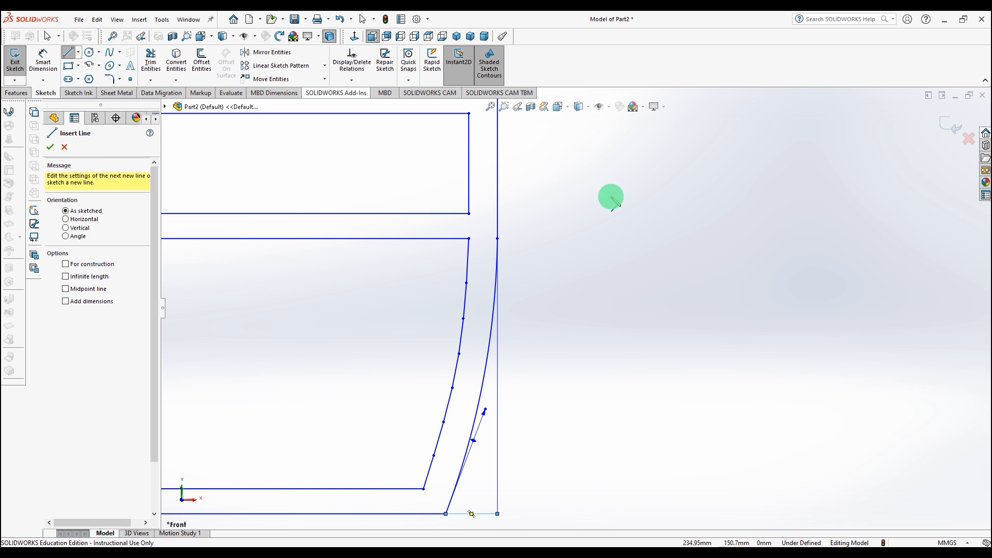
- Select the end spline and its two closing lines and copy them
click(362, 19)
mouse_move(591, 212)
mouse_down()
mouse_move(537, 239)
mouse_move(439, 536)
mouse_move(441, 523)
mouse_up()
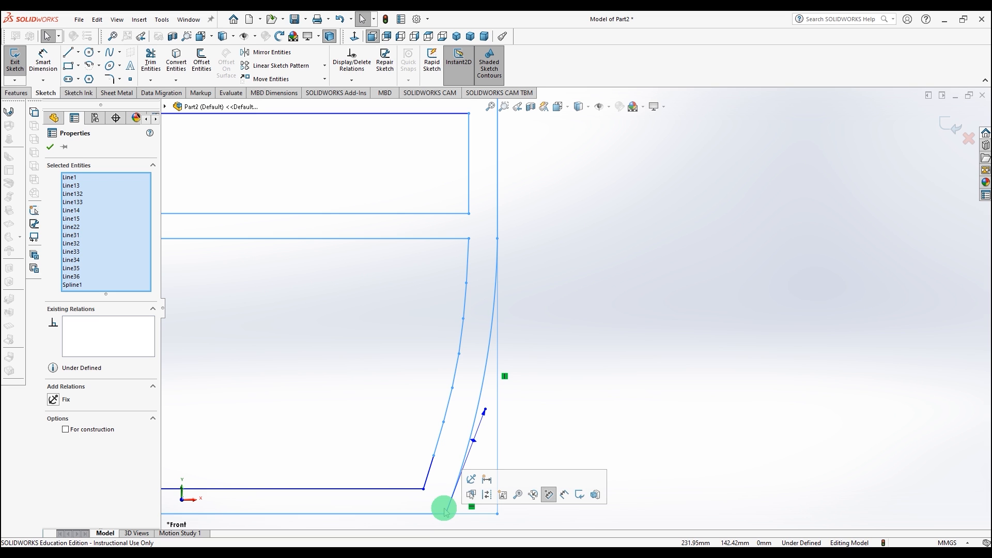
click(759, 314)
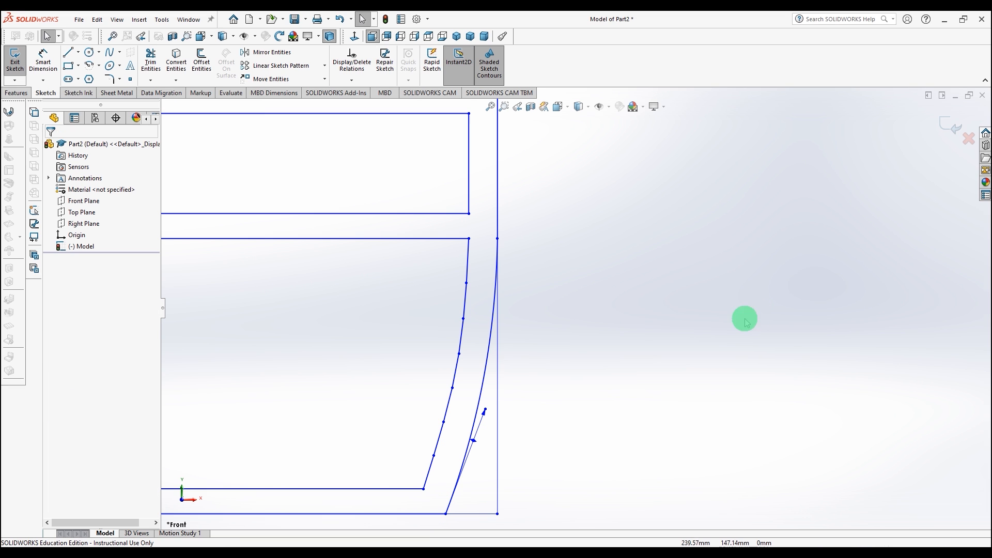
click(485, 375)
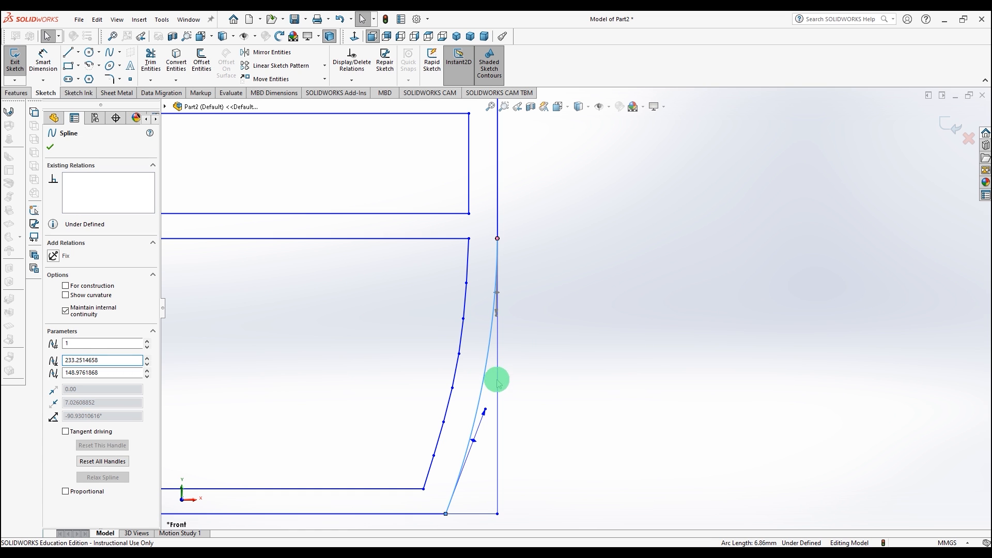
ctrl+click(497, 381)
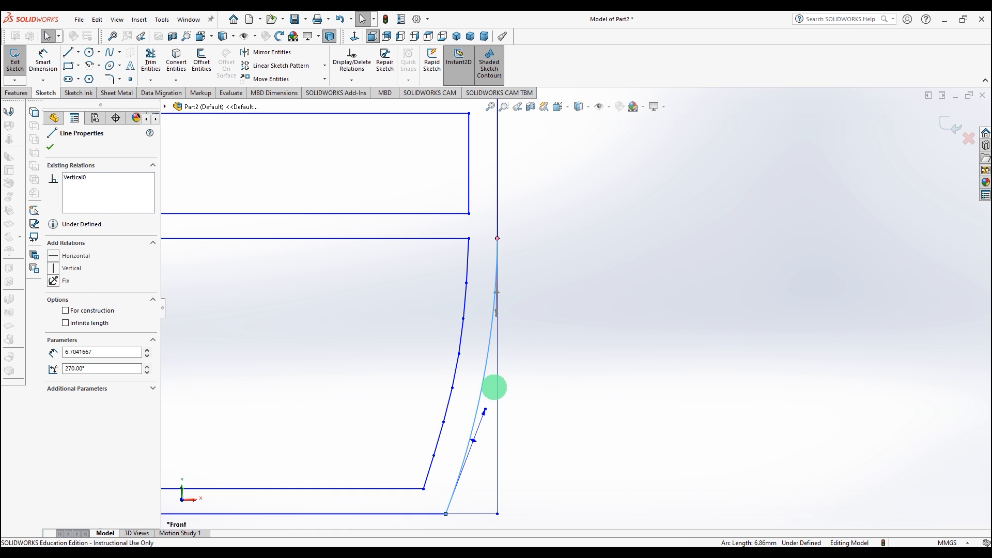
ctrl+click(476, 515)
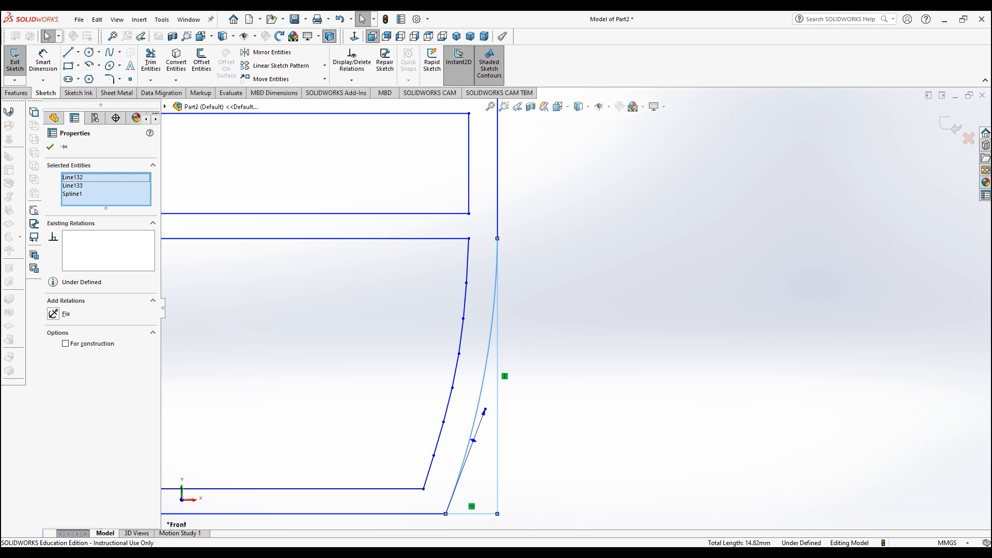
- Switch to Part3, start a sketch on the flat side face, view it face-on, and paste the copied curved corner profile
click(580, 504)
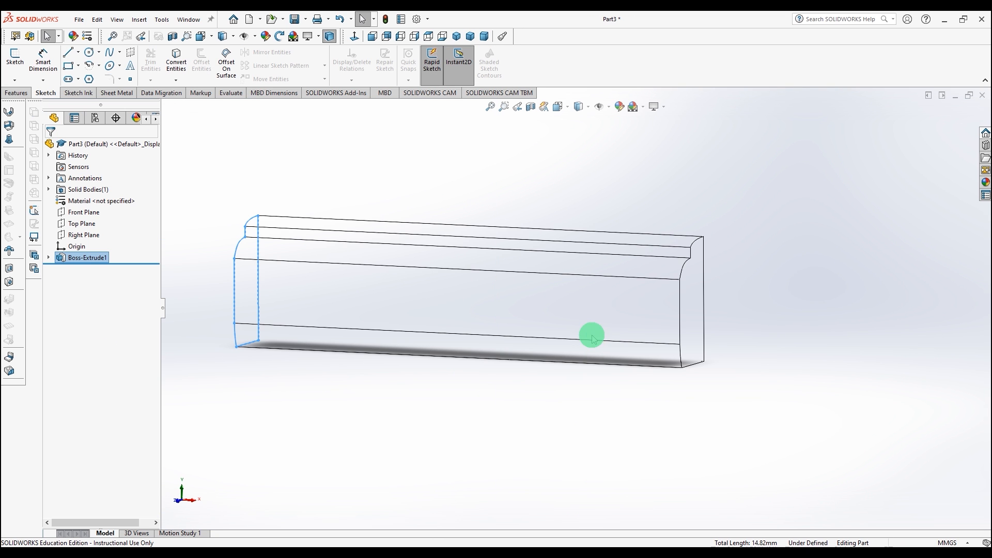
click(600, 310)
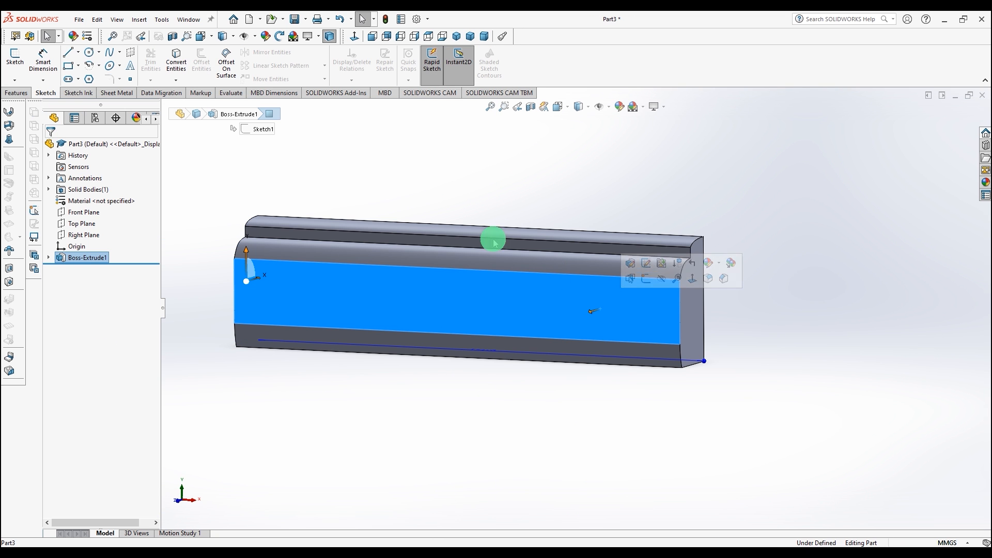
click(16, 56)
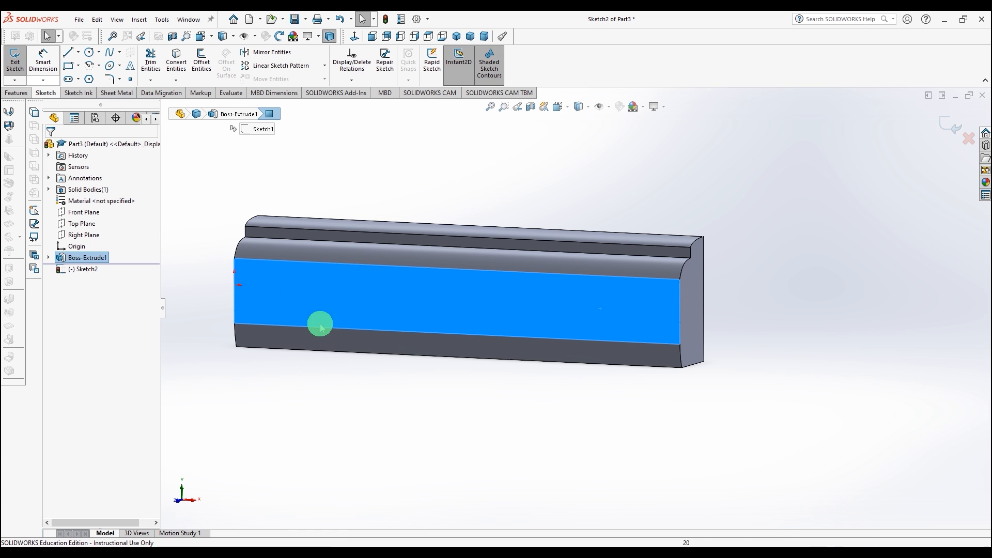
key(space)
click(524, 504)
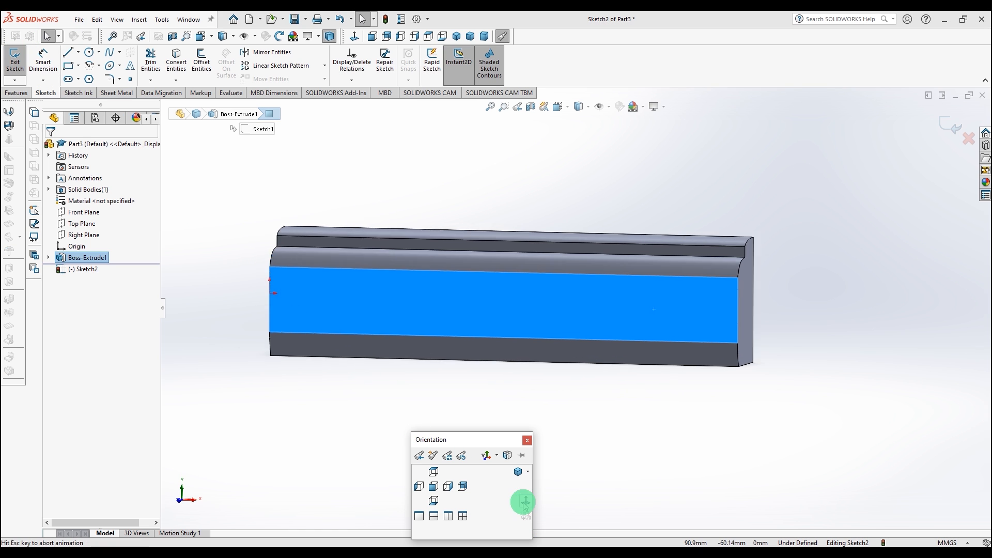
click(793, 355)
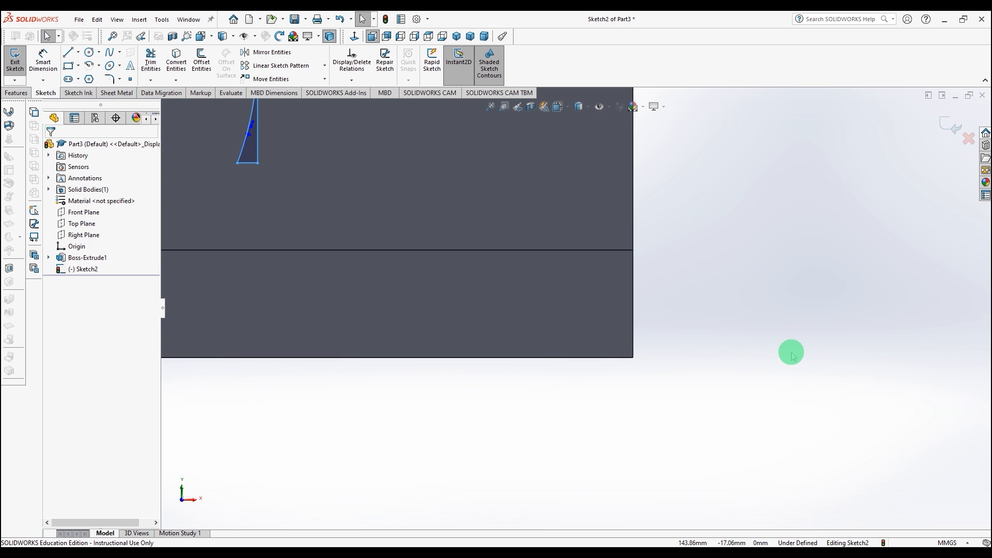
- Move the pasted profile by its square corner to the lower outer corner of the carriage body's end
click(245, 83)
click(257, 162)
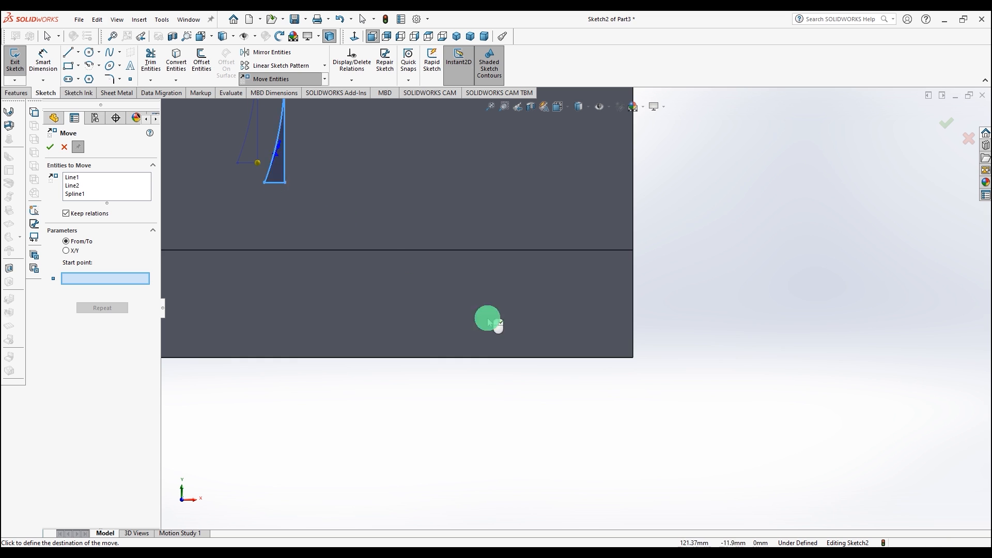
click(635, 356)
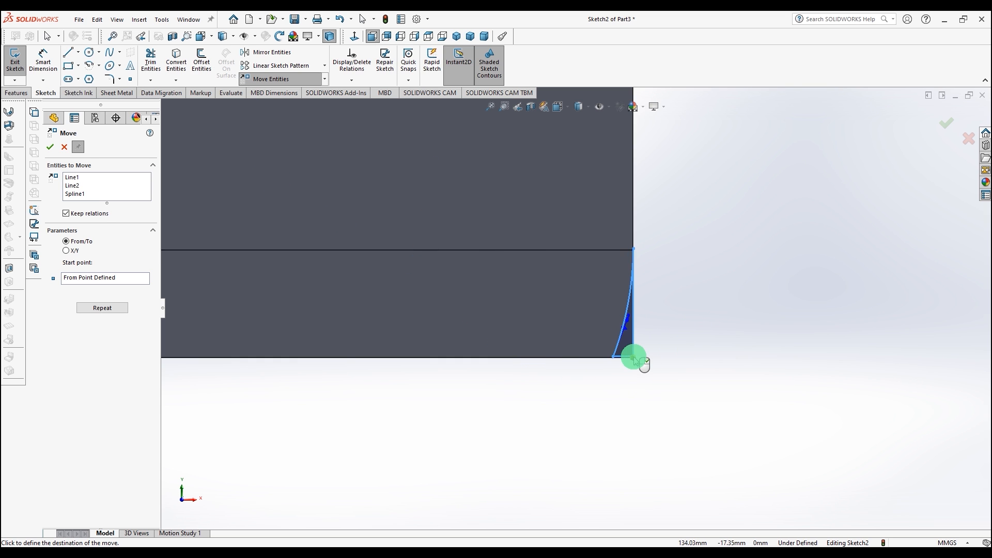
click(636, 360)
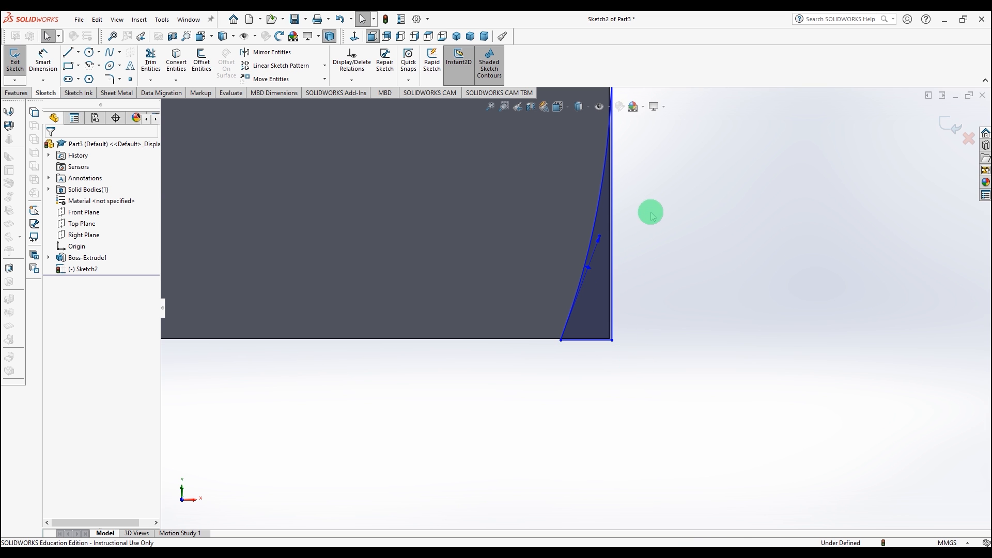
- Move the corner profile again from its square corner so it coincides exactly with the body's lower end corner
scroll(654, 220, down, 3)
scroll(627, 392, down, 3)
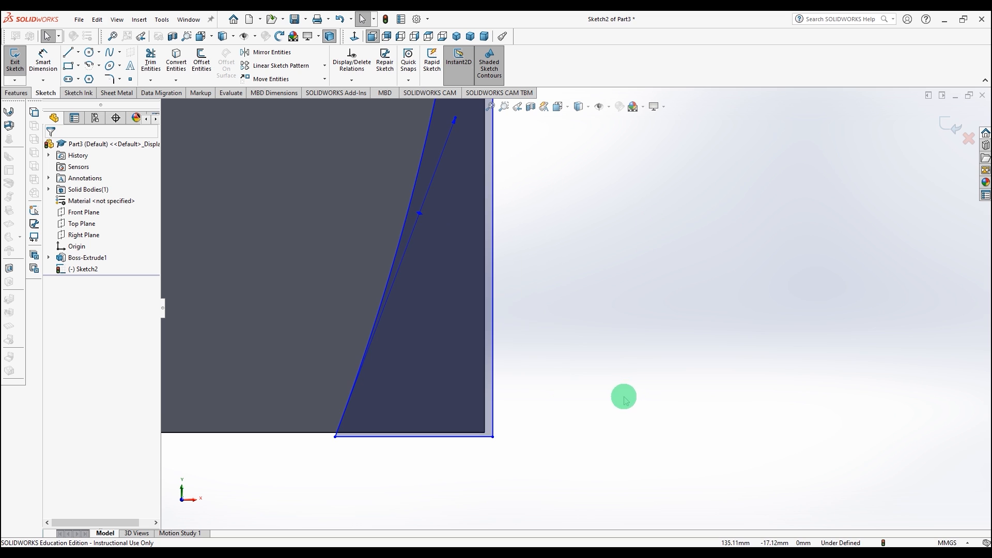
scroll(576, 310, up, 2)
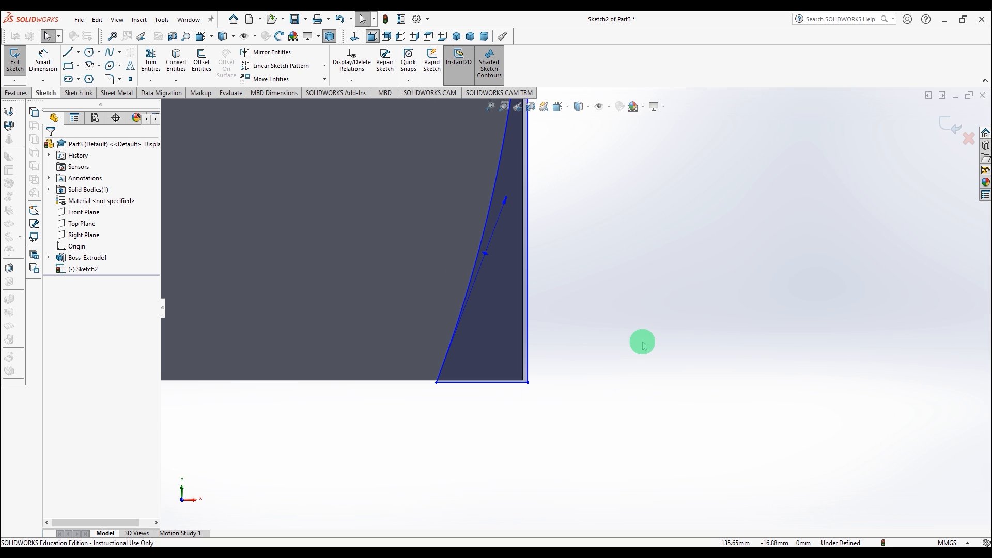
scroll(635, 409, down, 2)
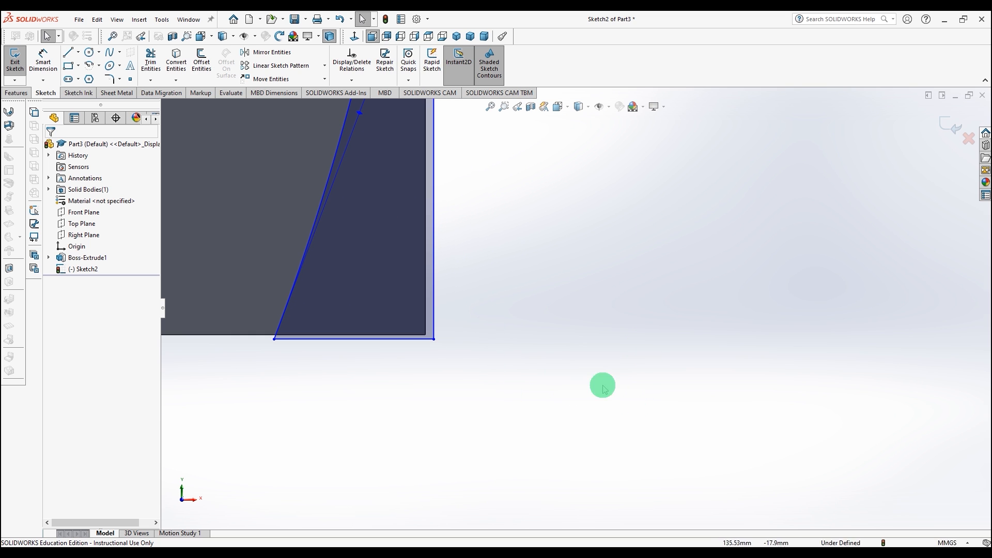
drag(495, 364, 367, 226)
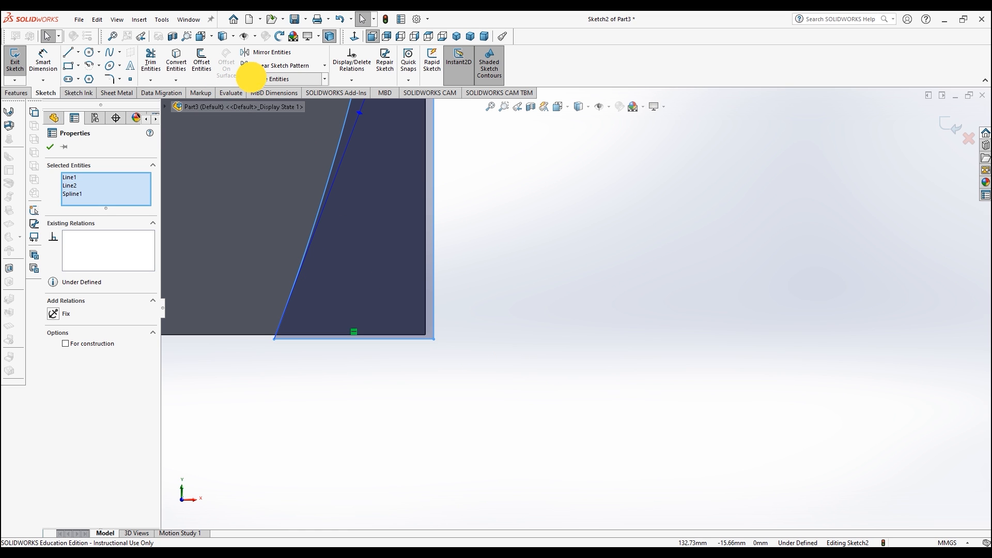
click(250, 78)
click(433, 338)
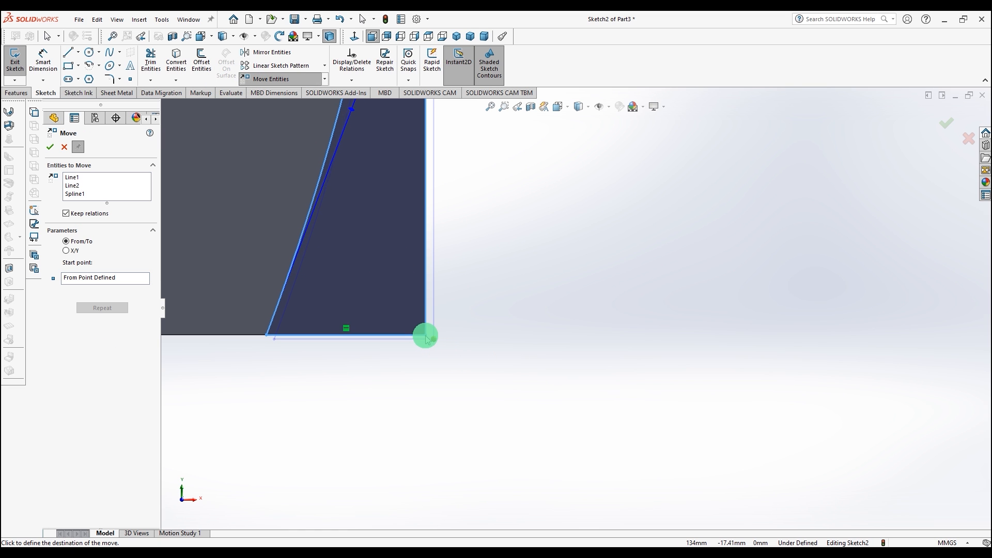
scroll(424, 335, down, 5)
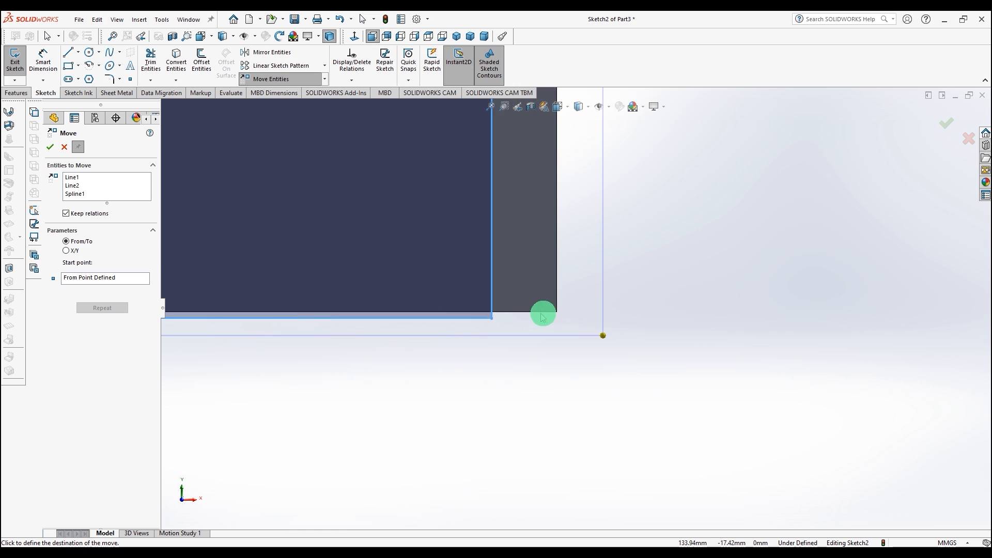
click(557, 311)
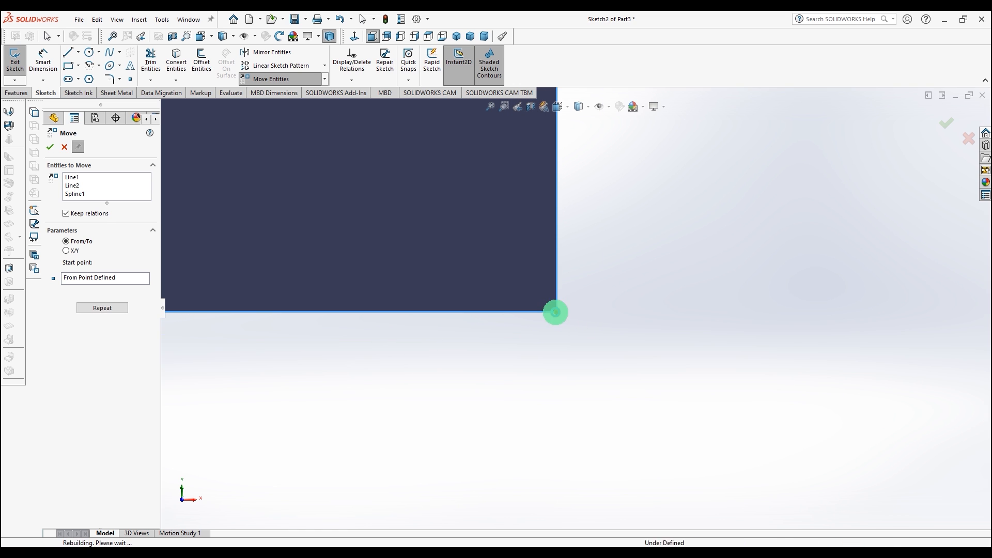
- Sketch a vertical construction centreline from the midpoint of the body's lower edge up to the upper edge of the flat side face
scroll(553, 370, up, 10)
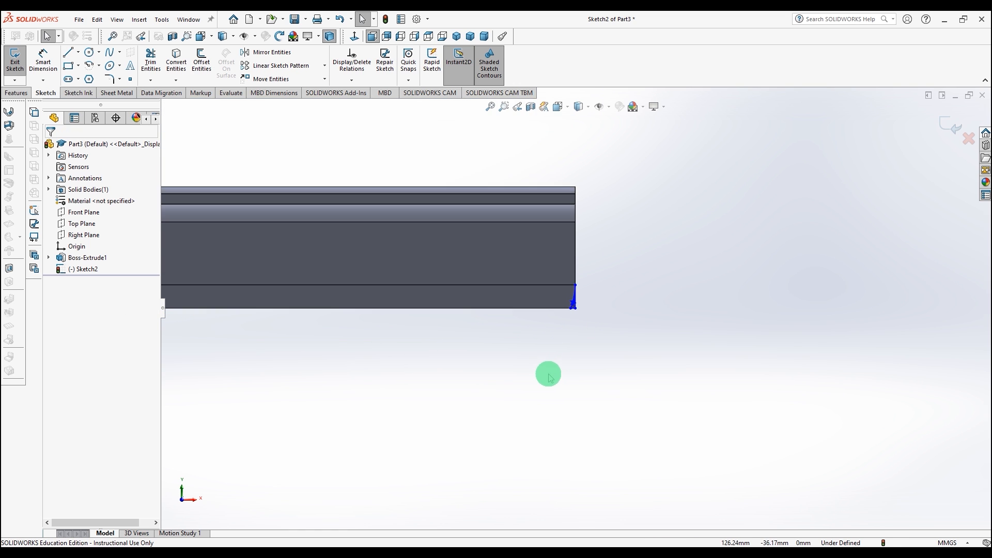
scroll(321, 248, down, 3)
scroll(321, 249, up, 4)
scroll(557, 303, down, 1)
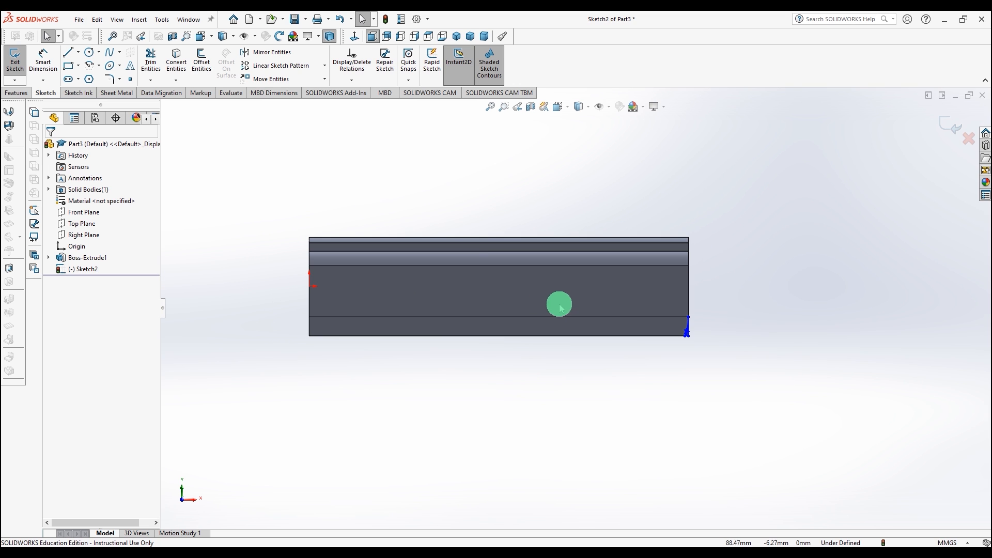
scroll(77, 55, down, 1)
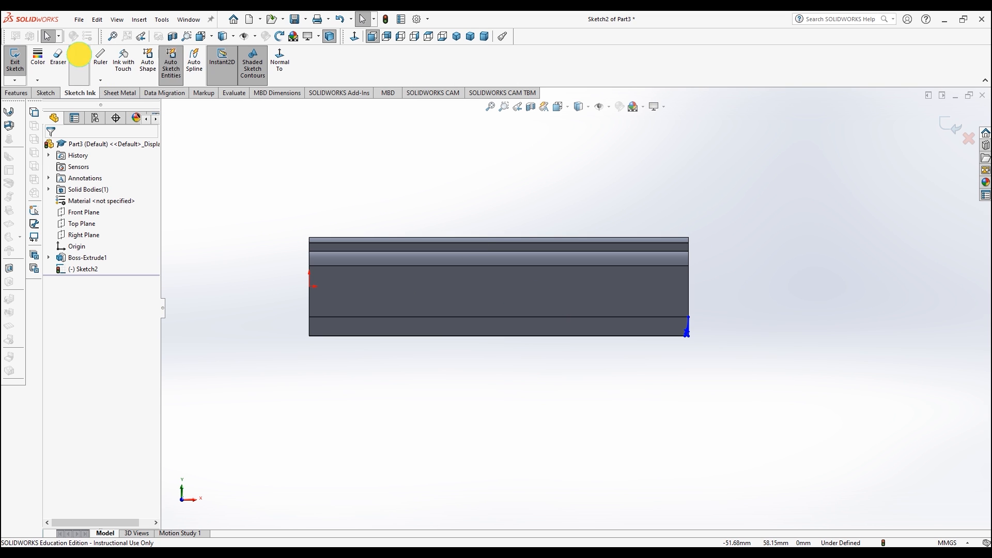
click(42, 94)
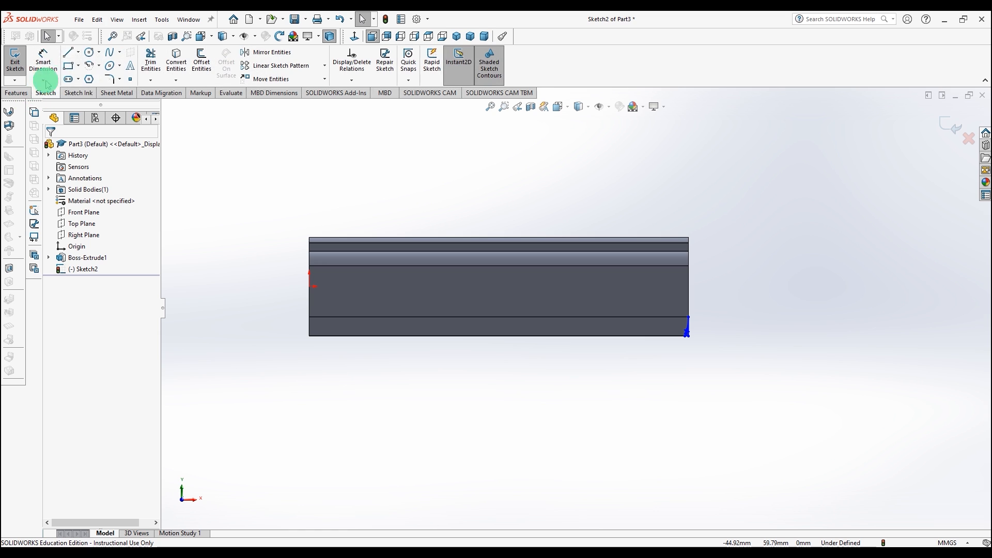
click(78, 52)
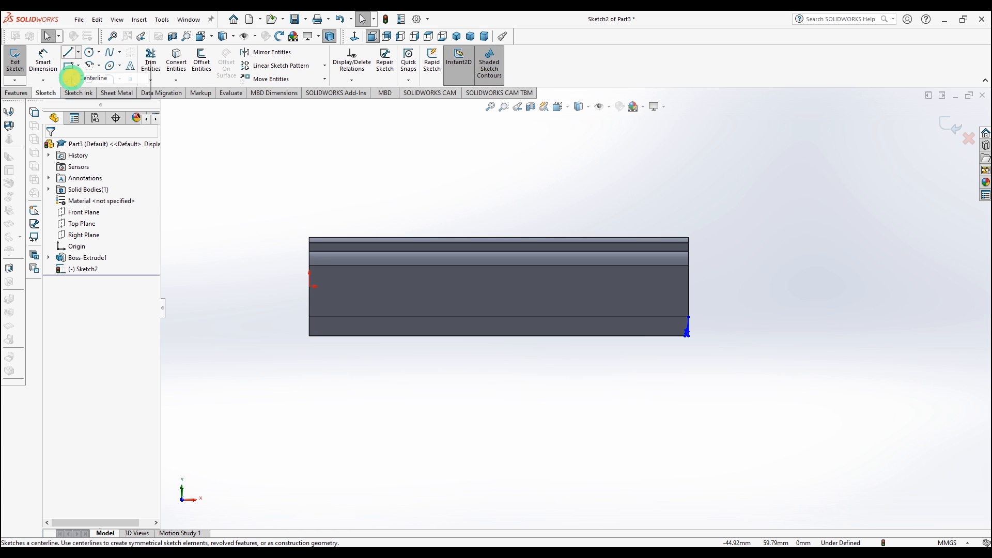
click(73, 77)
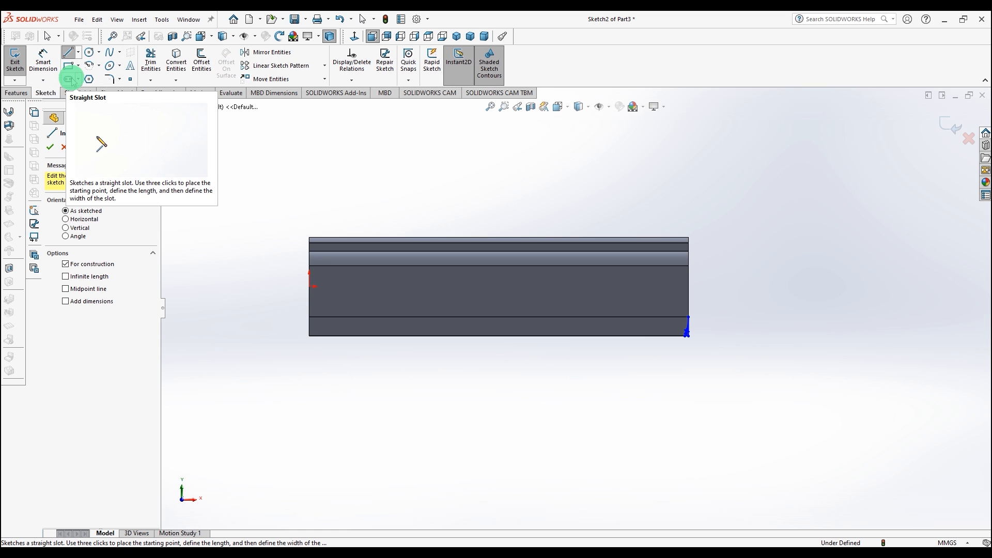
click(78, 53)
click(71, 76)
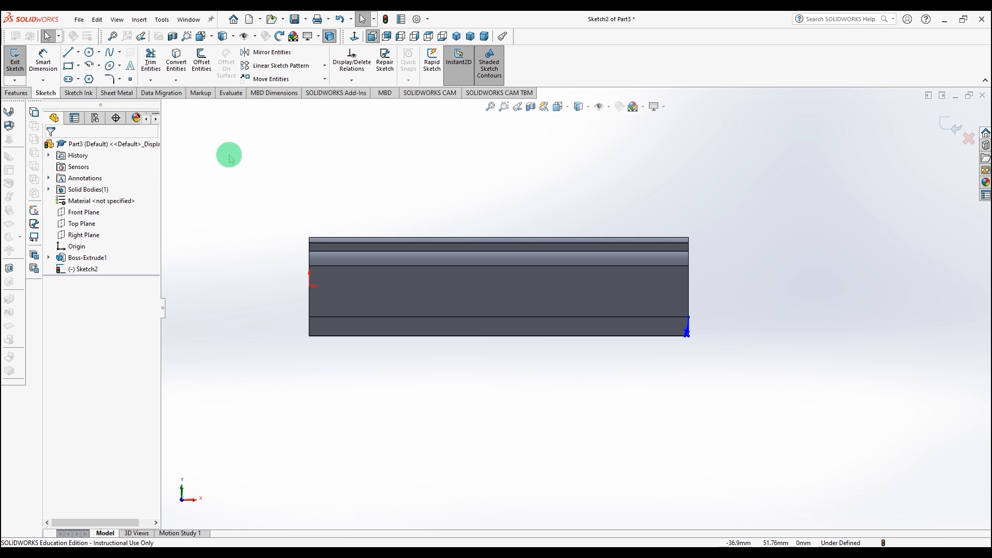
click(78, 52)
click(69, 74)
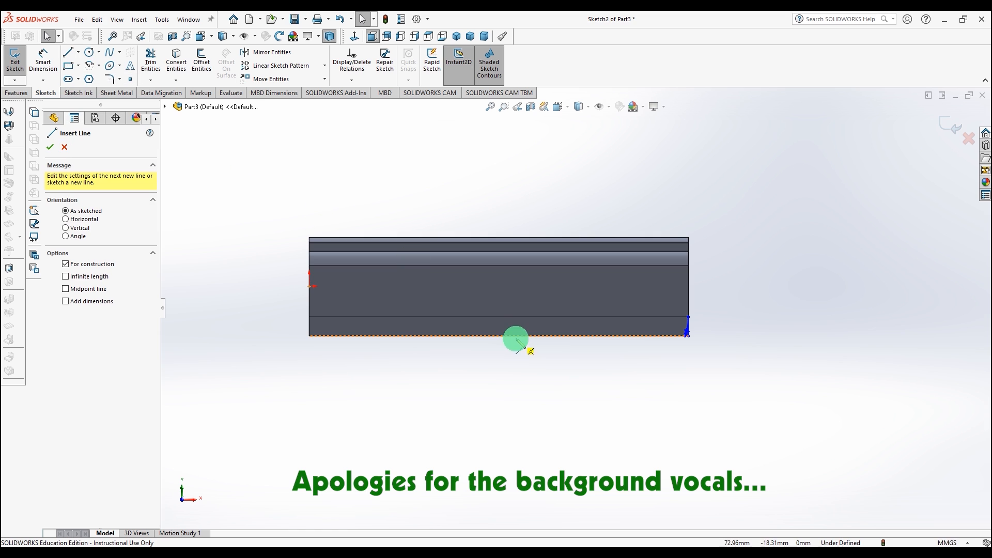
drag(499, 336, 499, 266)
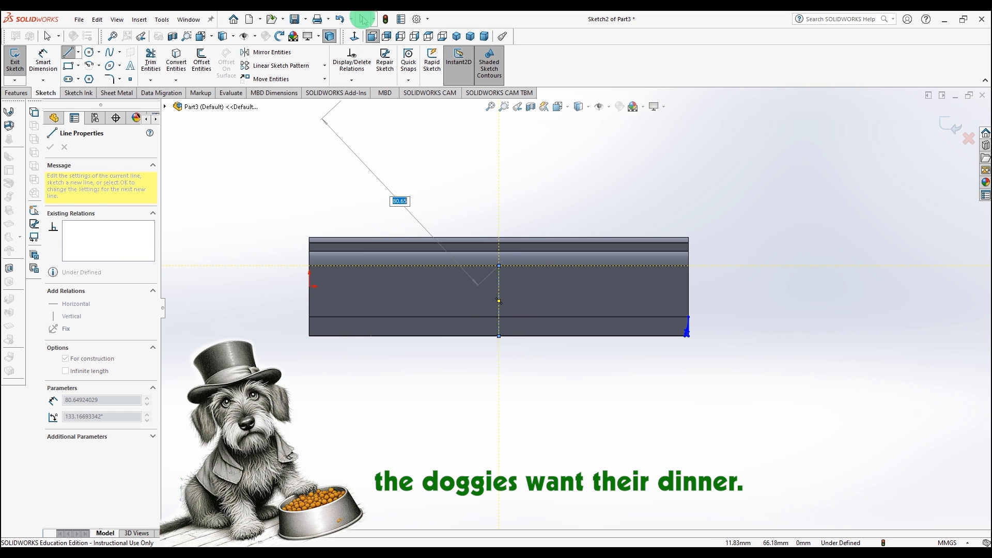
click(361, 19)
- Mirror the corner profile's two lines and spline about the vertical centreline to the body's opposite end, keeping the original
drag(712, 269, 668, 359)
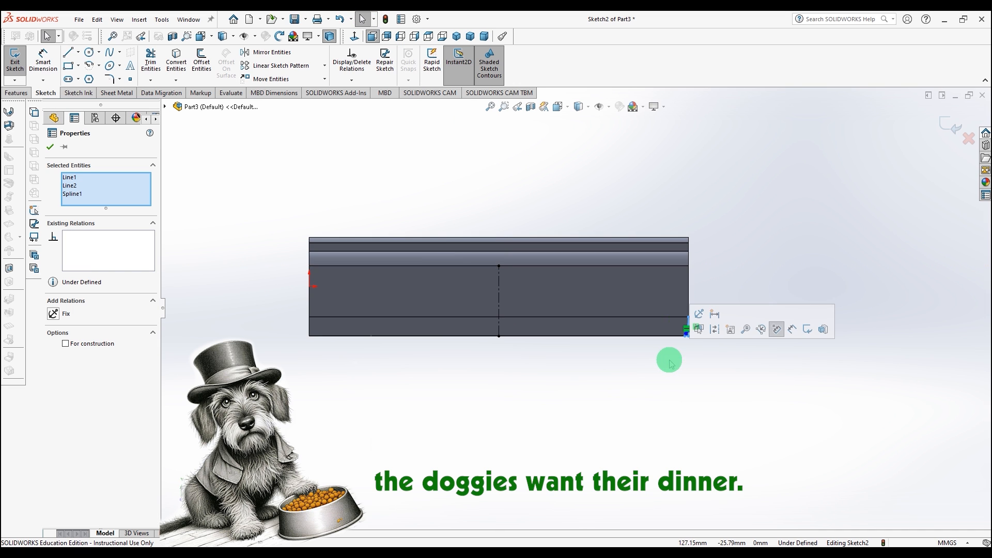
click(264, 51)
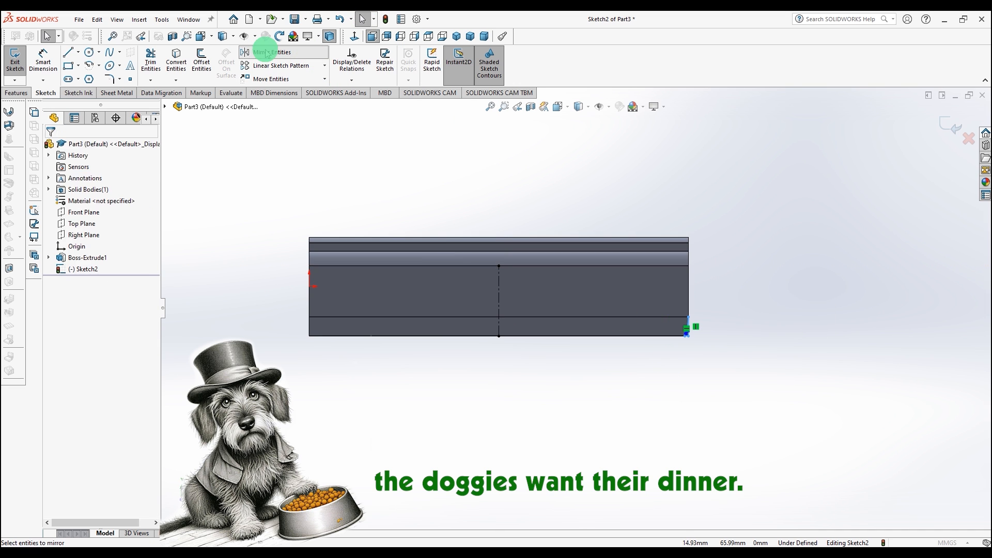
click(120, 285)
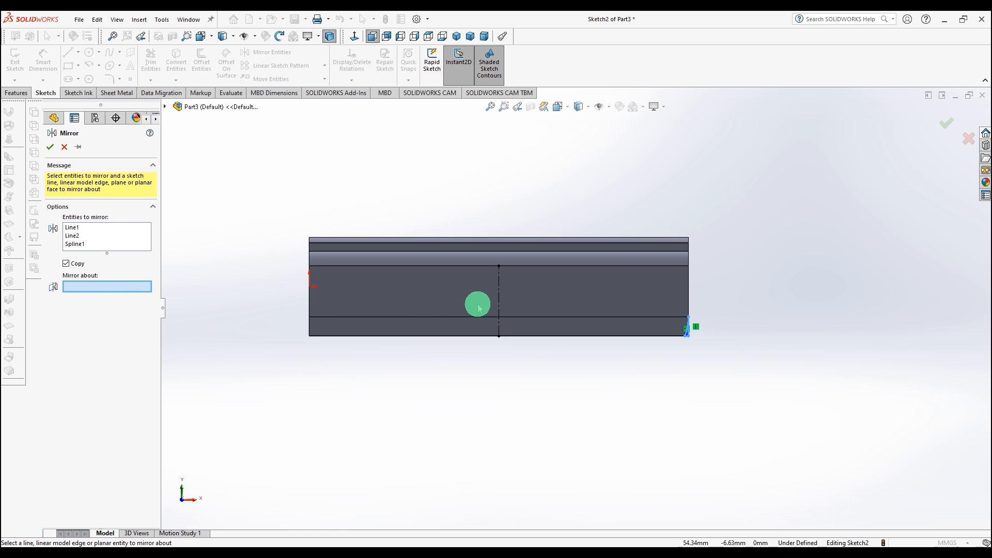
click(499, 301)
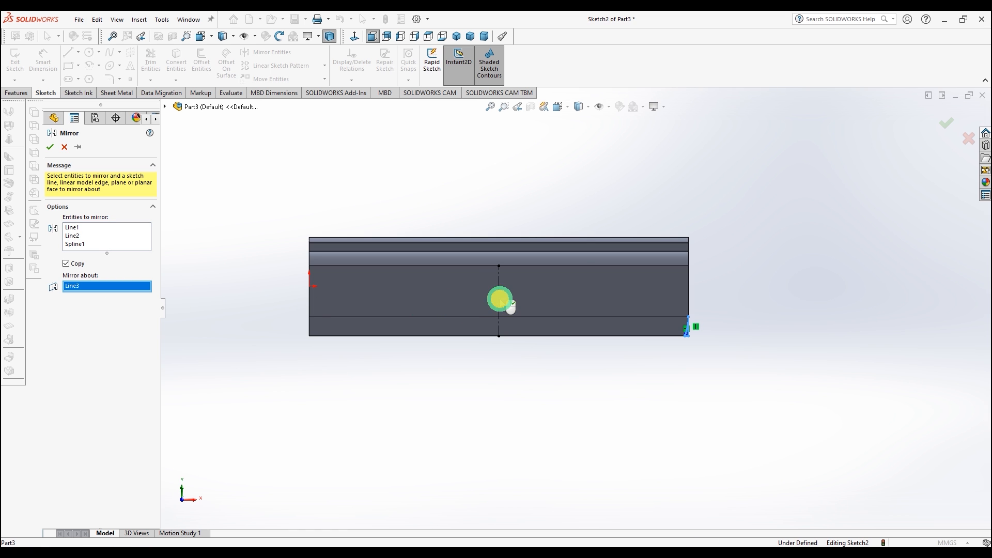
click(51, 151)
- Cut-extrude both corner profiles through the carriage body to shape its lower ends
middle_drag(410, 419, 362, 460)
scroll(508, 420, down, 3)
scroll(508, 421, up, 3)
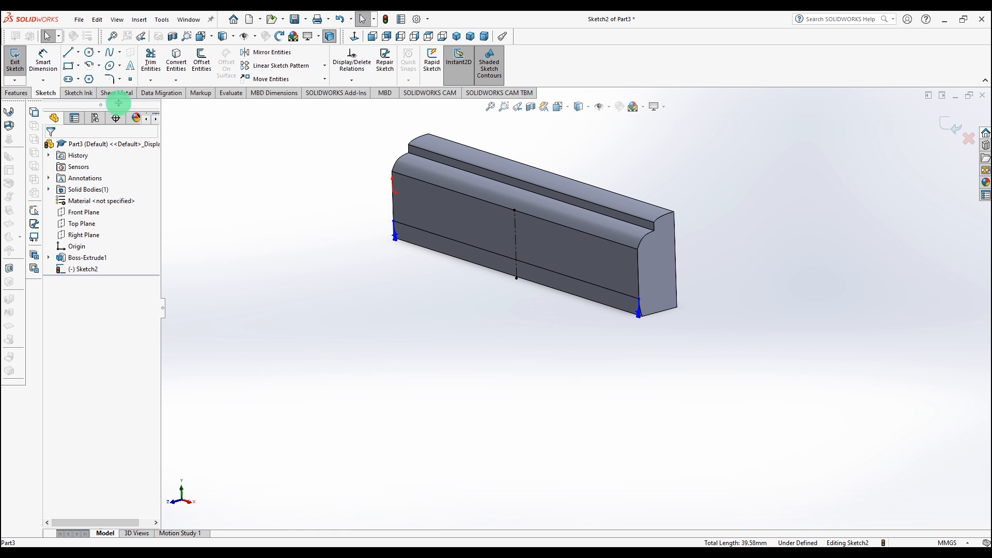
click(9, 94)
click(150, 57)
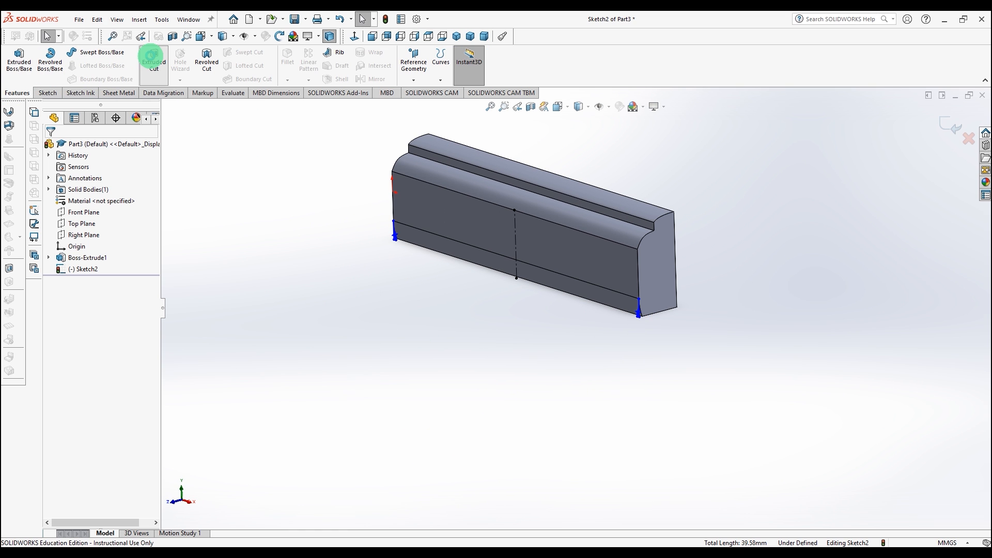
click(49, 149)
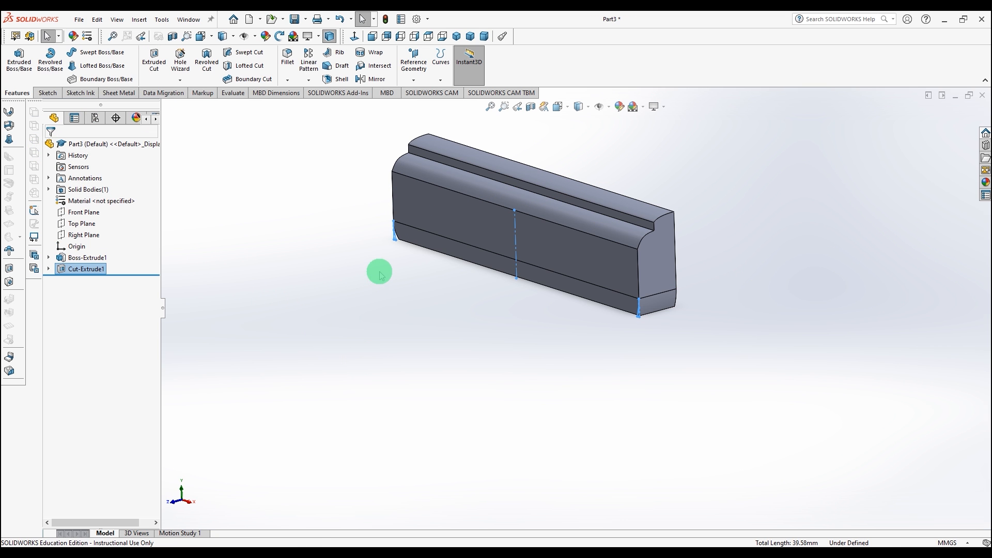
- Save the part as "6w 5 Compartment Third" in the 6w Clerestory Coaches folder
click(295, 21)
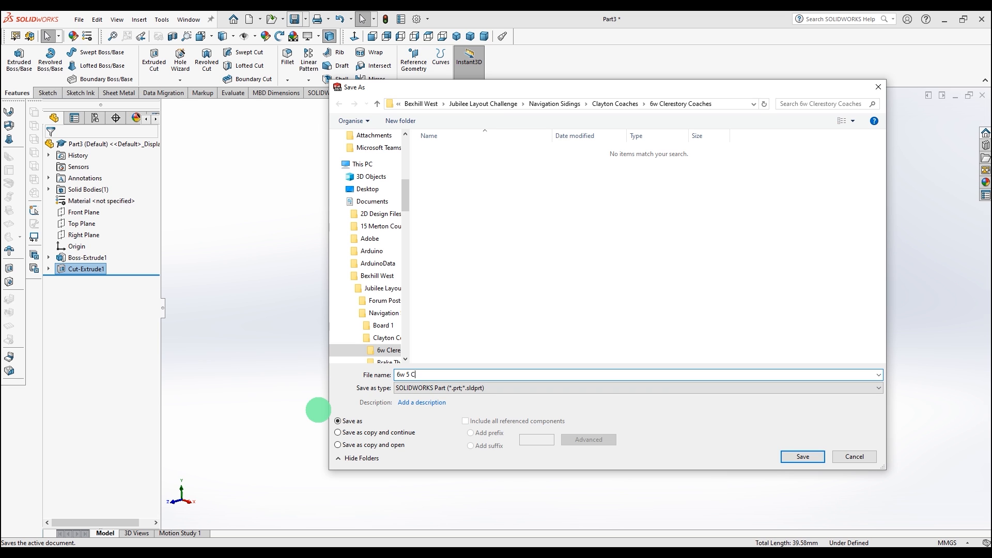
text(6w 5 Compartment Third)
click(802, 457)
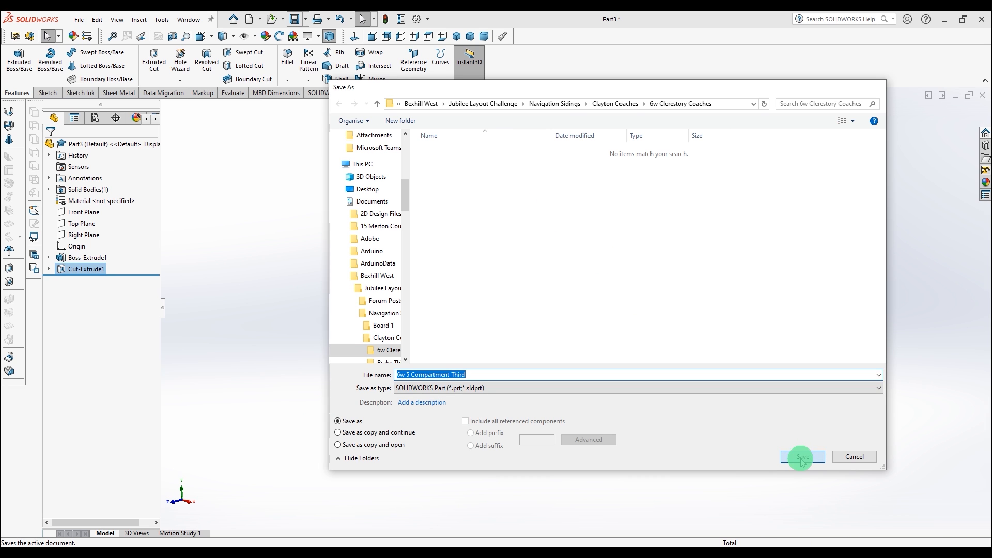